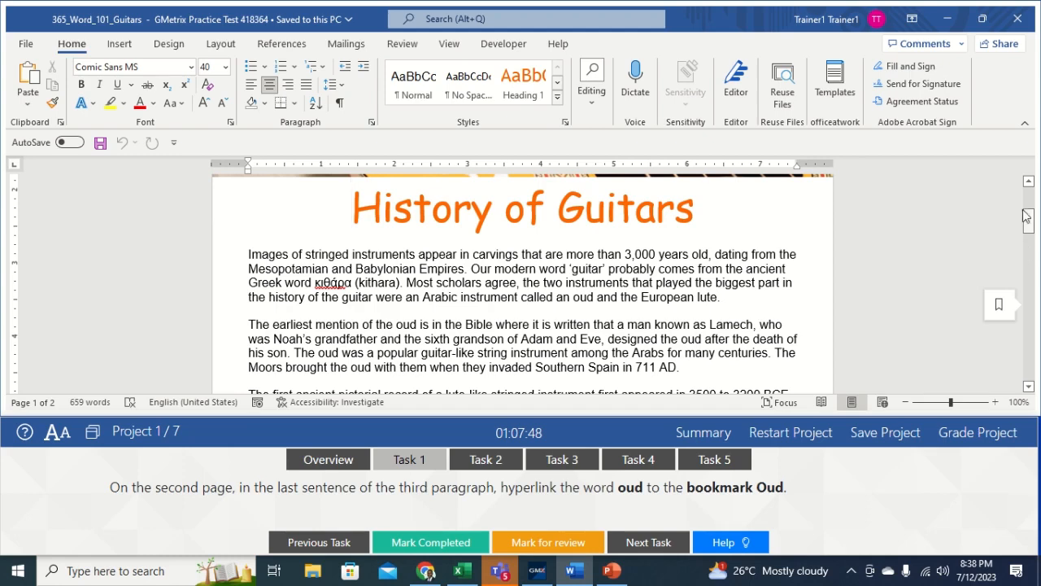
Step: Scroll to page 2 and select 'oud' in the third paragraph's last sentence
{"action": "left_click_drag", "start_coordinate": [1029, 221], "coordinate": [1029, 302]}
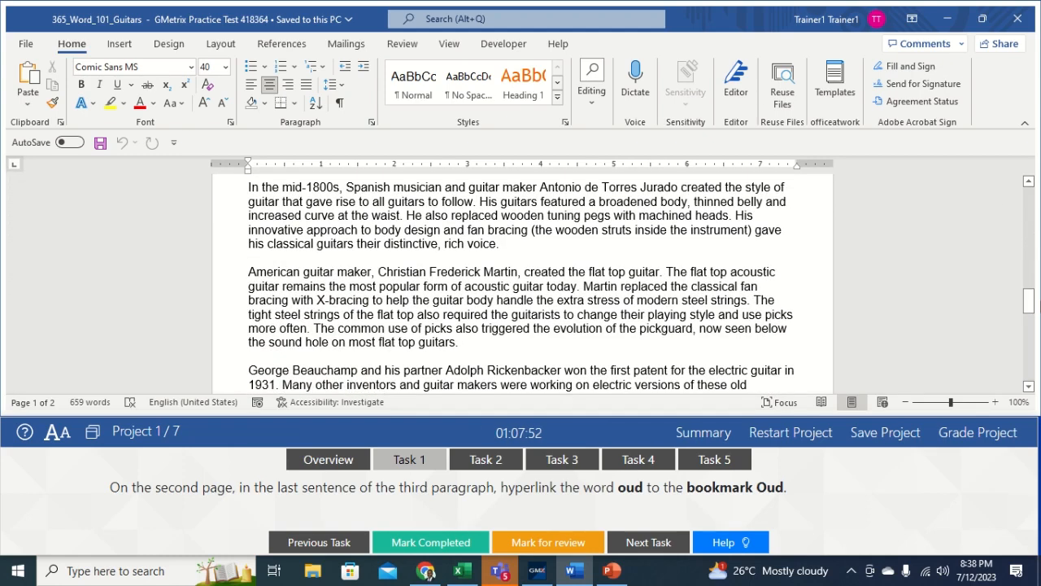
{"action": "left_click", "coordinate": [467, 243]}
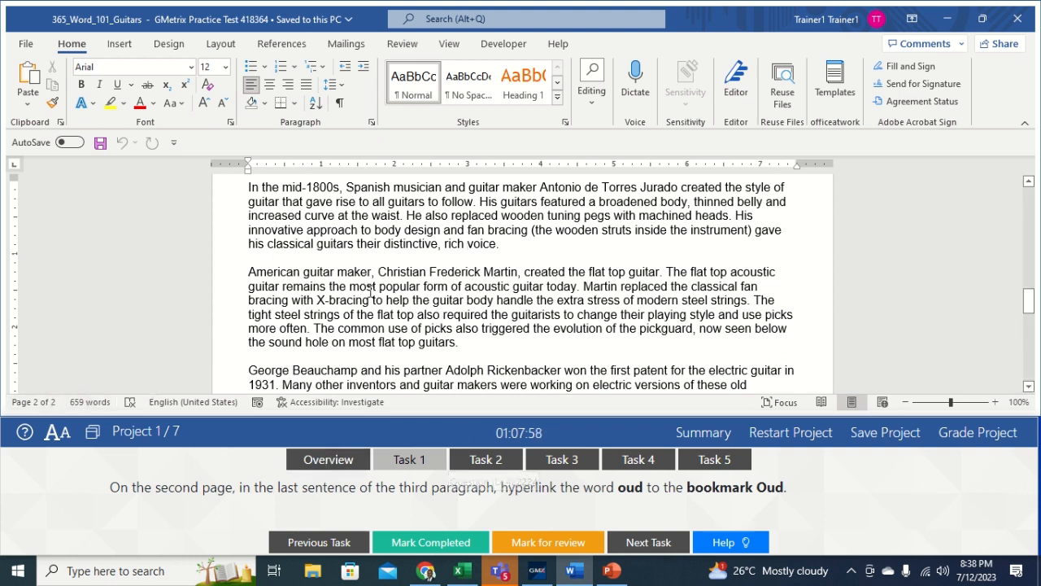
{"action": "left_click_drag", "start_coordinate": [1029, 303], "coordinate": [1030, 314]}
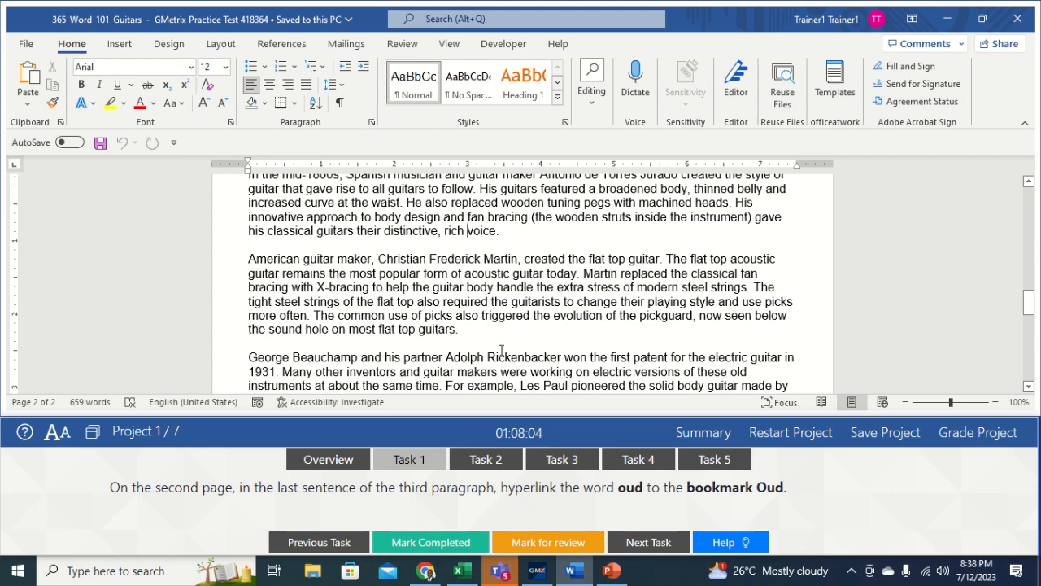
{"action": "left_click_drag", "start_coordinate": [1030, 308], "coordinate": [1032, 319]}
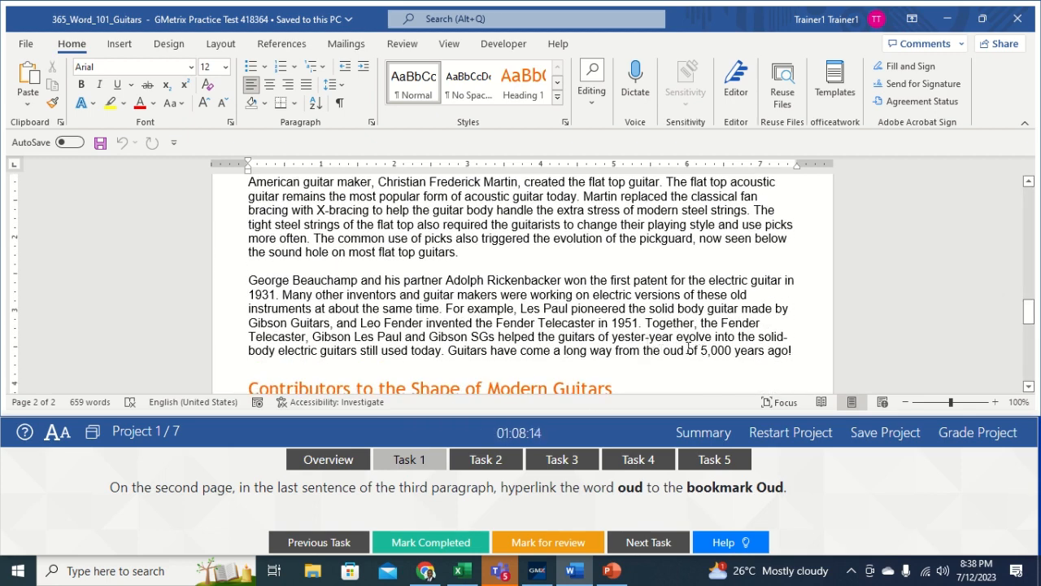
{"action": "left_click_drag", "start_coordinate": [685, 349], "coordinate": [667, 356]}
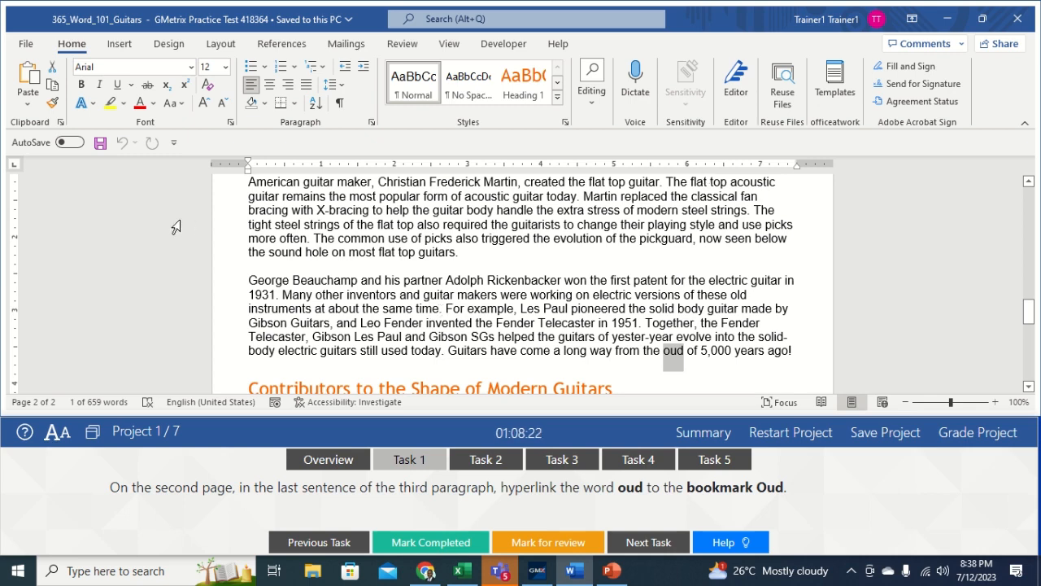
Step: Link the selected 'oud' to the Oud bookmark as a Place in This Document
{"action": "left_click", "coordinate": [120, 45]}
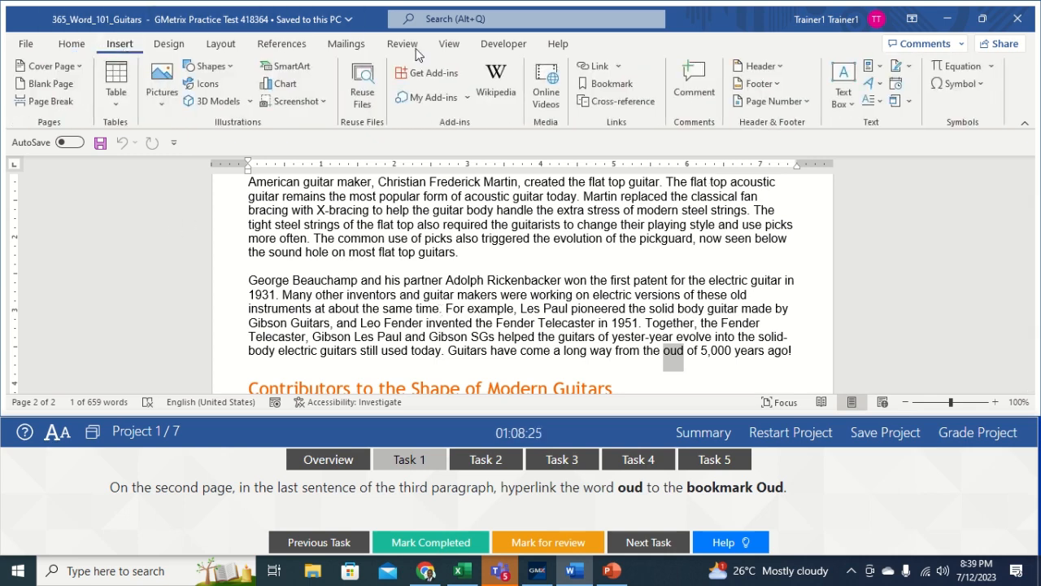
{"action": "left_click", "coordinate": [592, 64]}
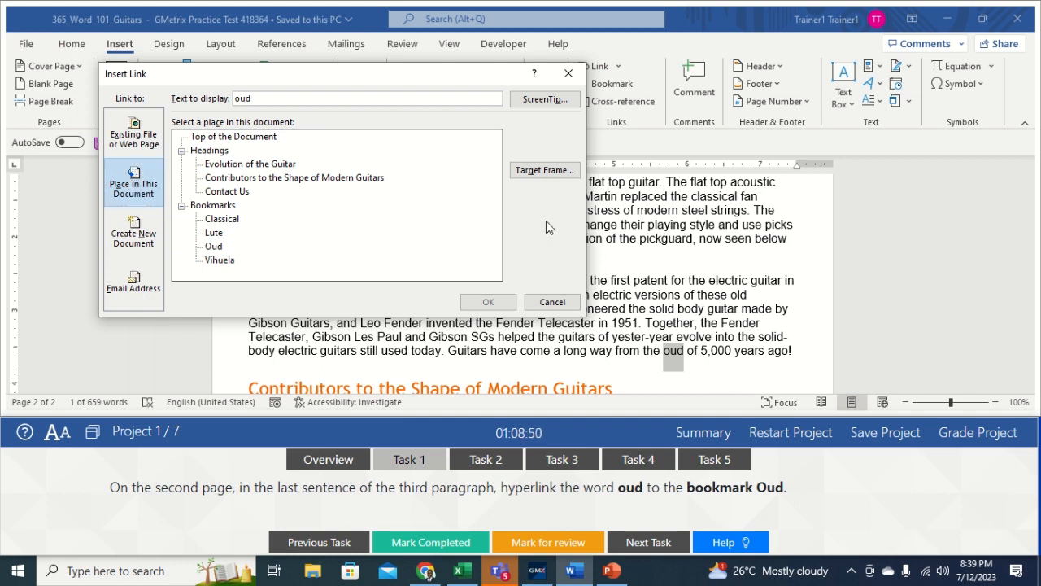
{"action": "left_click", "coordinate": [139, 183]}
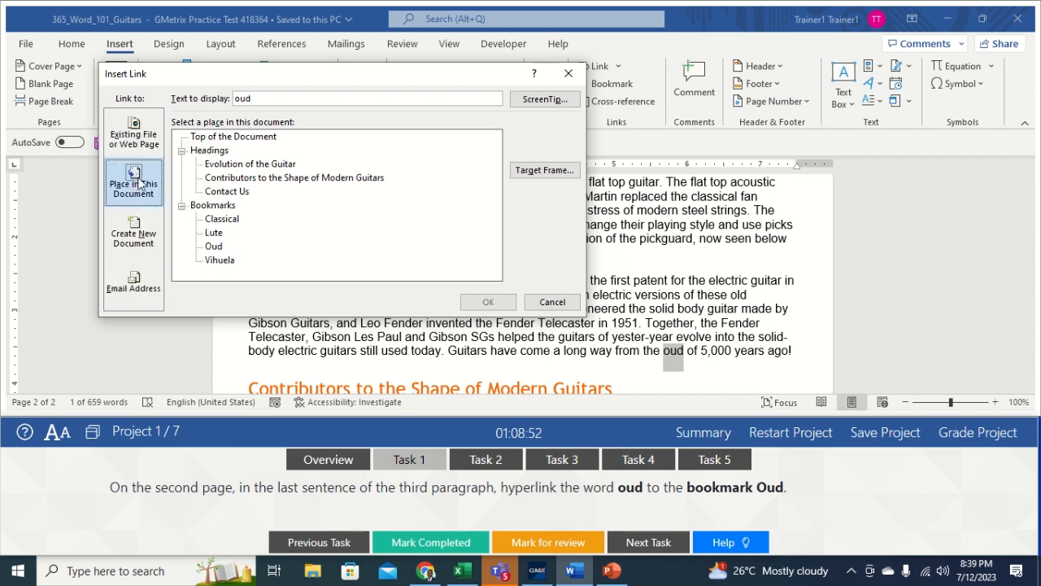
{"action": "left_click", "coordinate": [214, 247]}
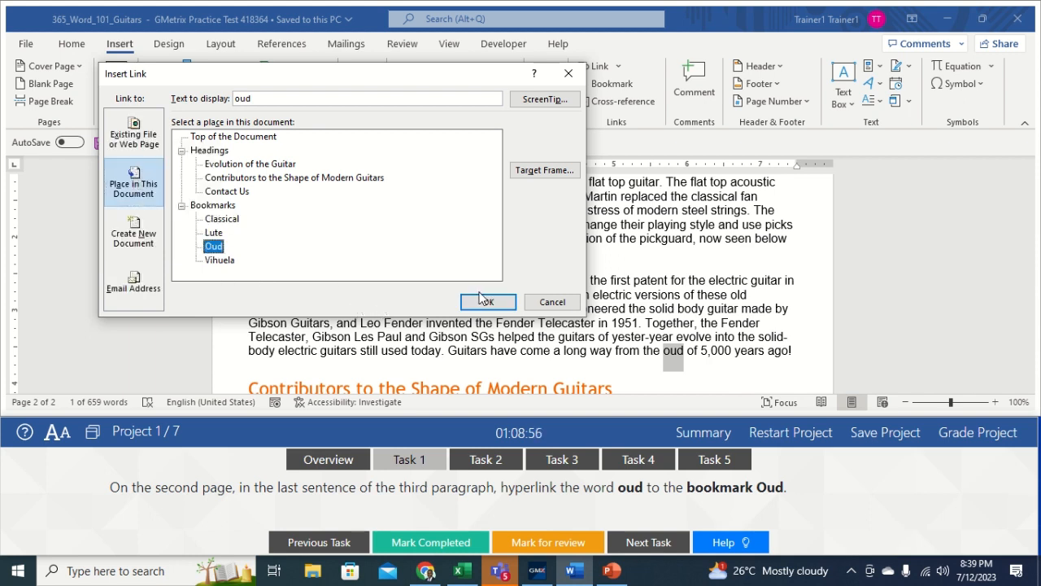
{"action": "left_click", "coordinate": [486, 302]}
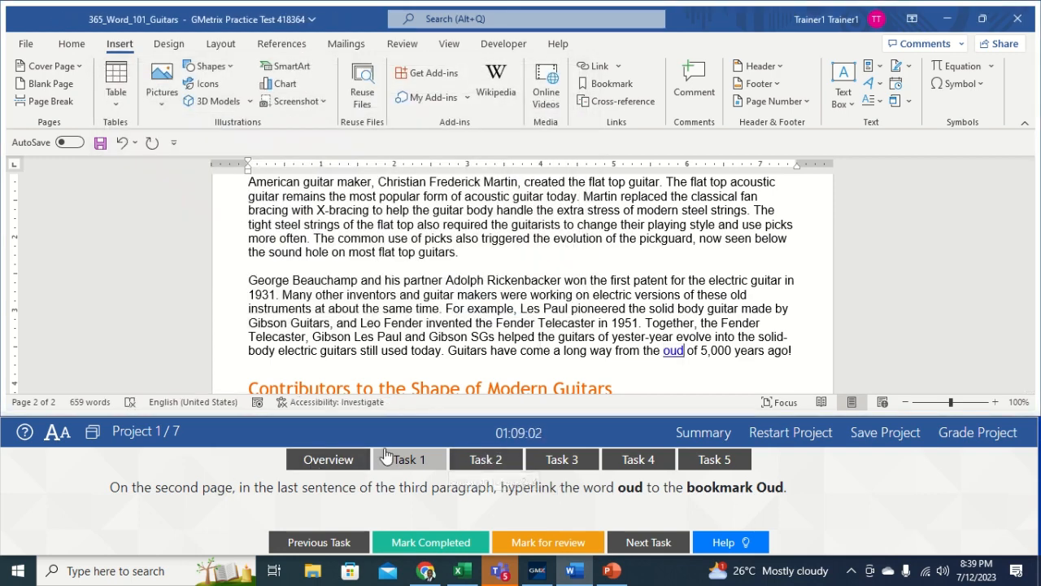
Step: Open Task 2 and select the entire Contributors to the Shape of Modern Guitars table
{"action": "left_click", "coordinate": [469, 462]}
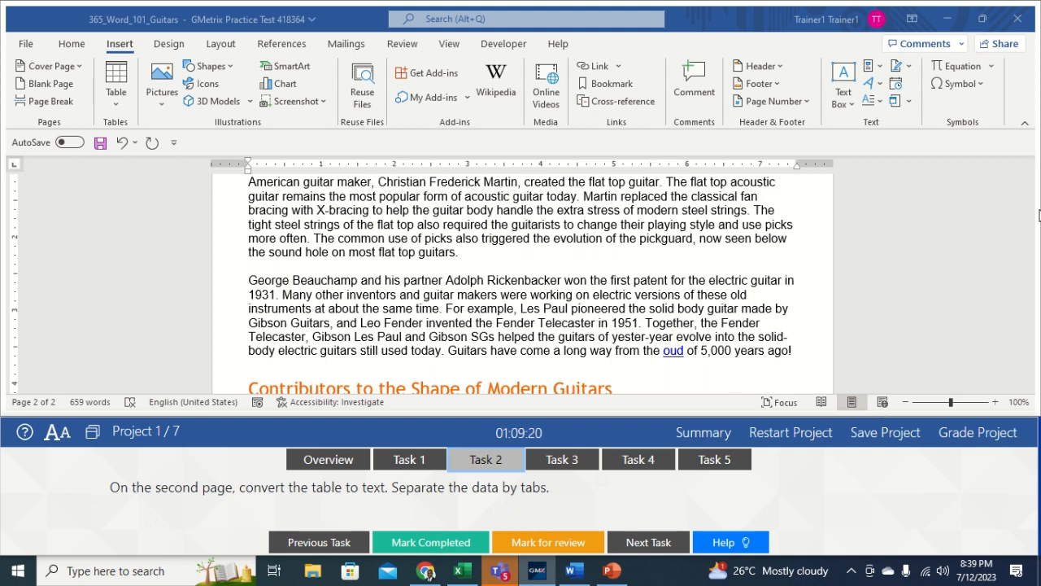
{"action": "left_click", "coordinate": [941, 246]}
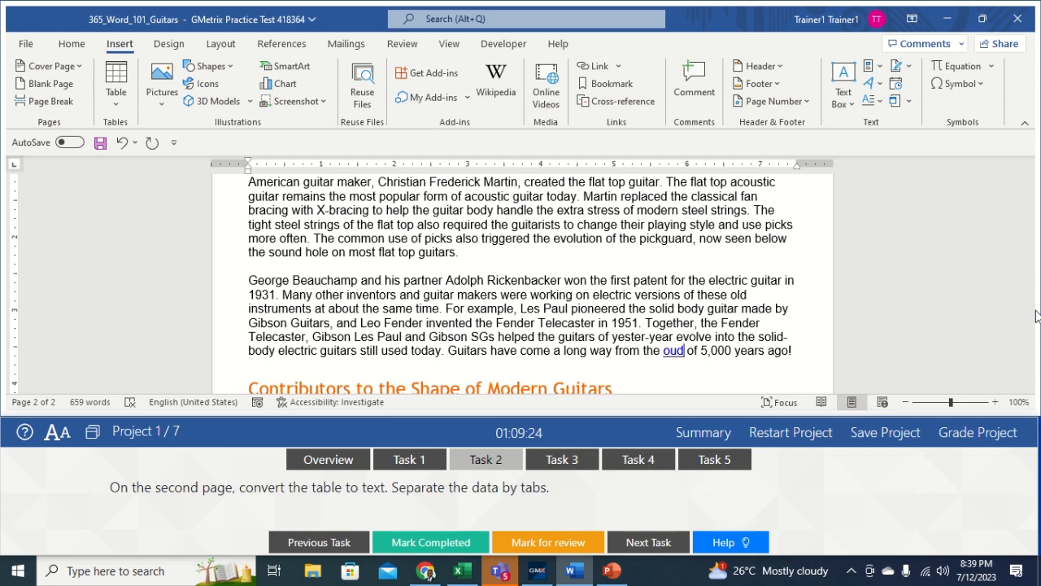
{"action": "mouse_move", "coordinate": [1029, 320]}
{"action": "left_mouse_down"}
{"action": "mouse_move", "coordinate": [1029, 348]}
{"action": "mouse_move", "coordinate": [1029, 334]}
{"action": "left_mouse_up"}
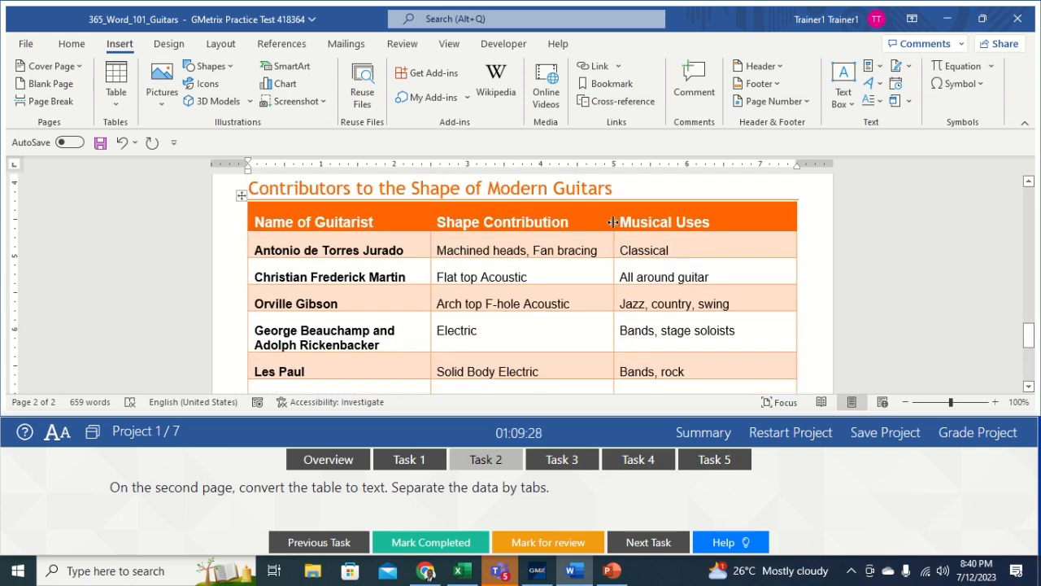
{"action": "left_click", "coordinate": [580, 242]}
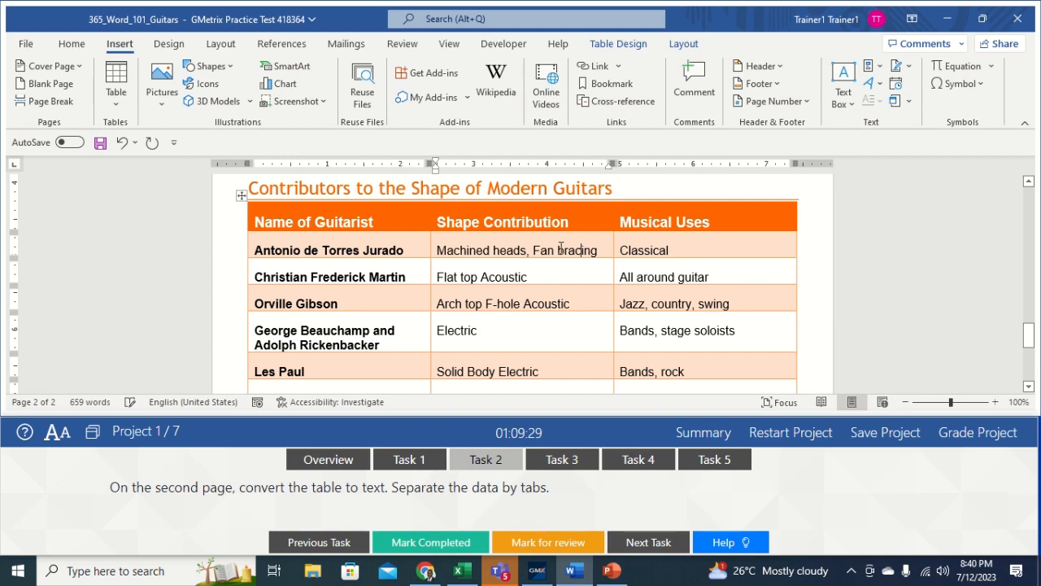
{"action": "left_click", "coordinate": [243, 195]}
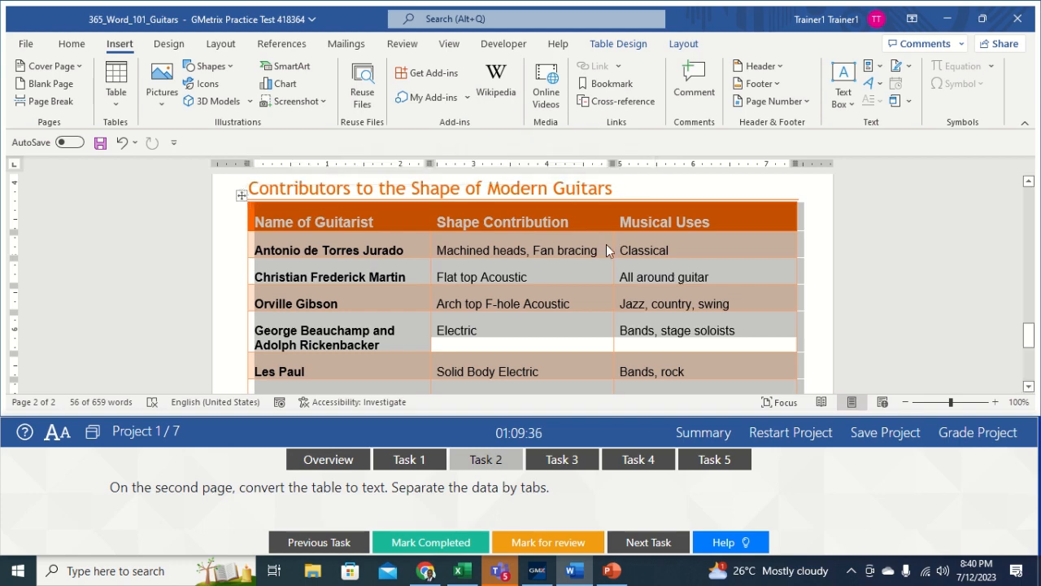
{"action": "left_click", "coordinate": [678, 44]}
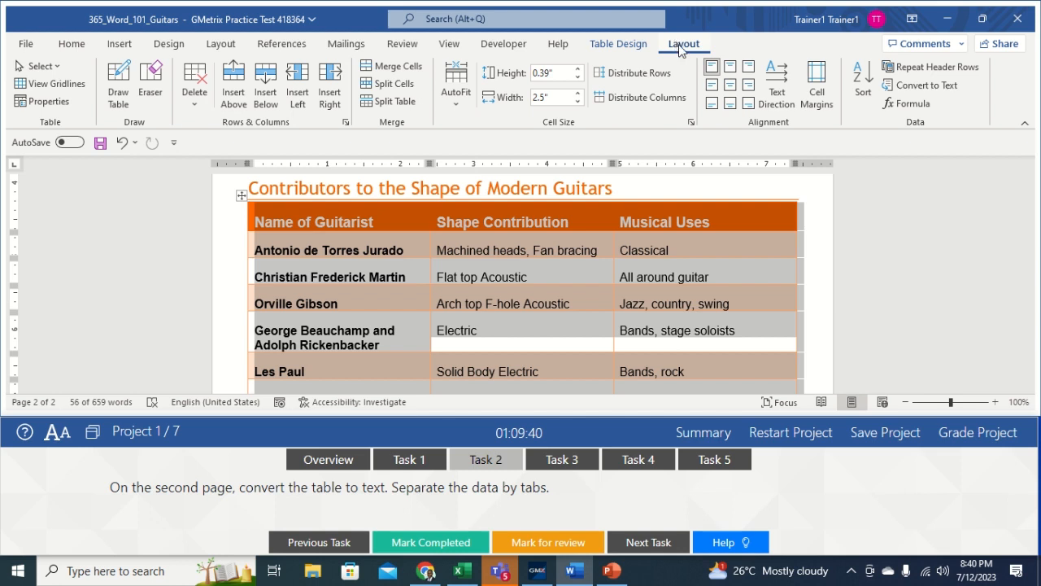
Step: Convert the Contributors table to text separated by tabs, then open Task 3
{"action": "left_click", "coordinate": [922, 86]}
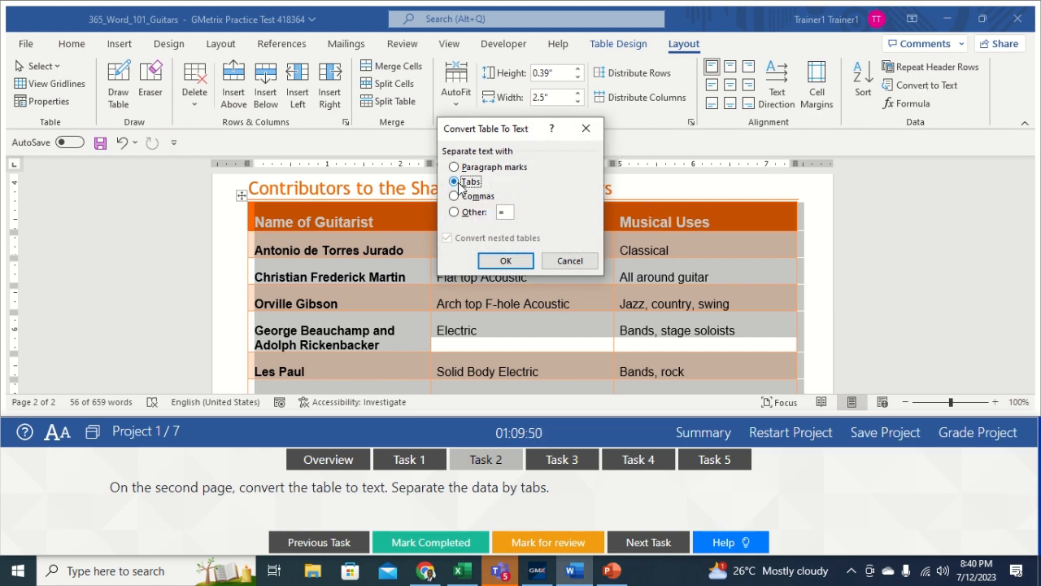
{"action": "left_click", "coordinate": [505, 260]}
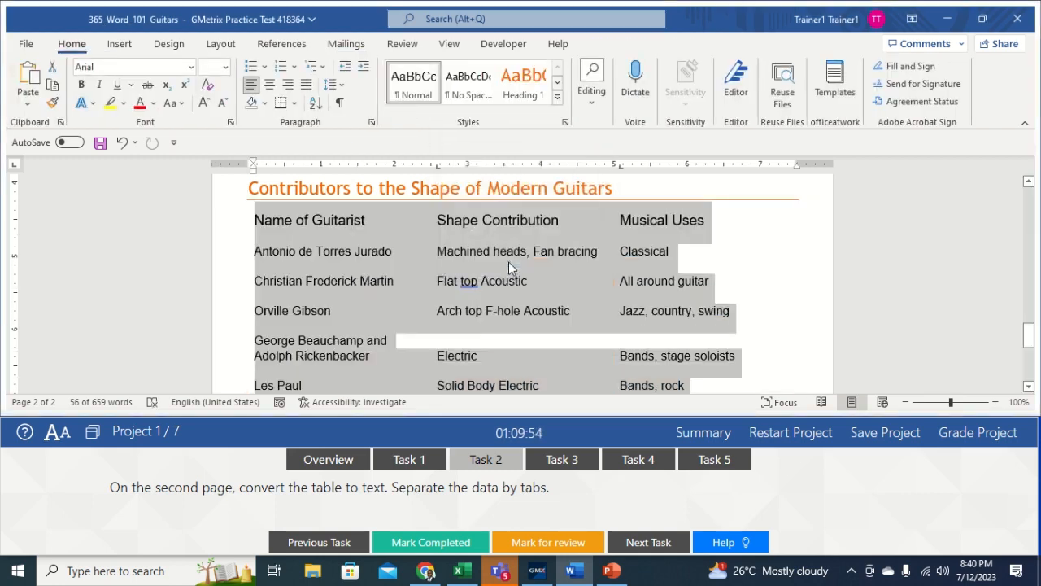
{"action": "left_click", "coordinate": [738, 274]}
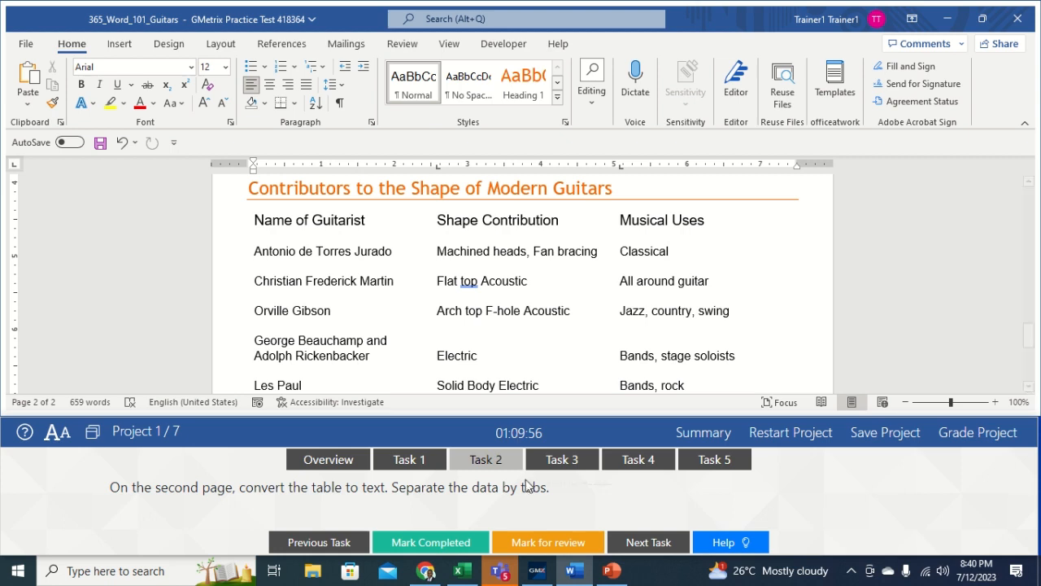
{"action": "left_click", "coordinate": [564, 464]}
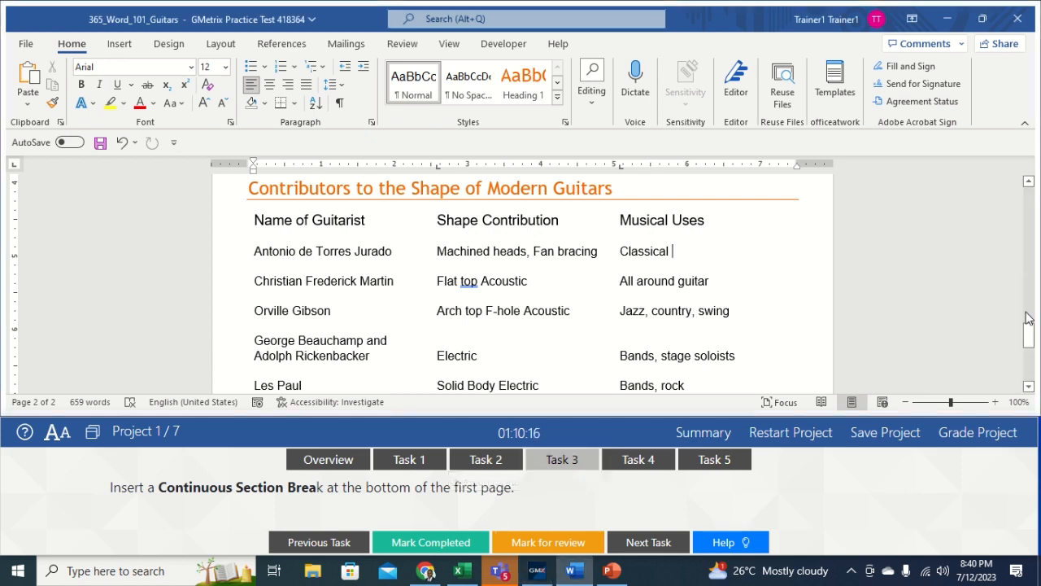
Step: Insert a Continuous section break below the guitar list on page 1
{"action": "left_click_drag", "start_coordinate": [1028, 335], "coordinate": [1006, 127]}
{"action": "left_click_drag", "start_coordinate": [1028, 200], "coordinate": [1026, 281]}
{"action": "left_click", "coordinate": [393, 248]}
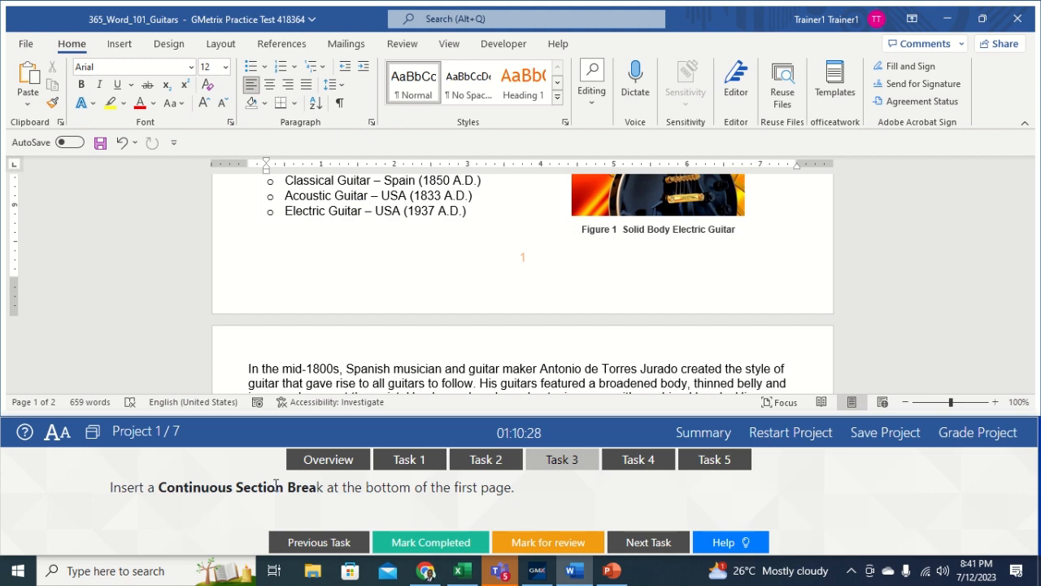
{"action": "left_click", "coordinate": [222, 44]}
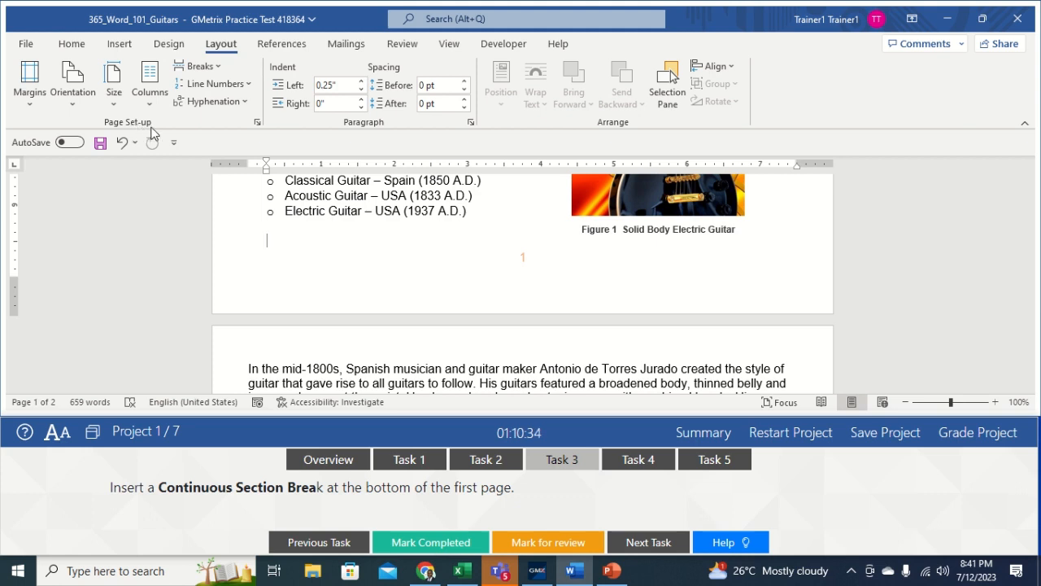
{"action": "left_click", "coordinate": [213, 68]}
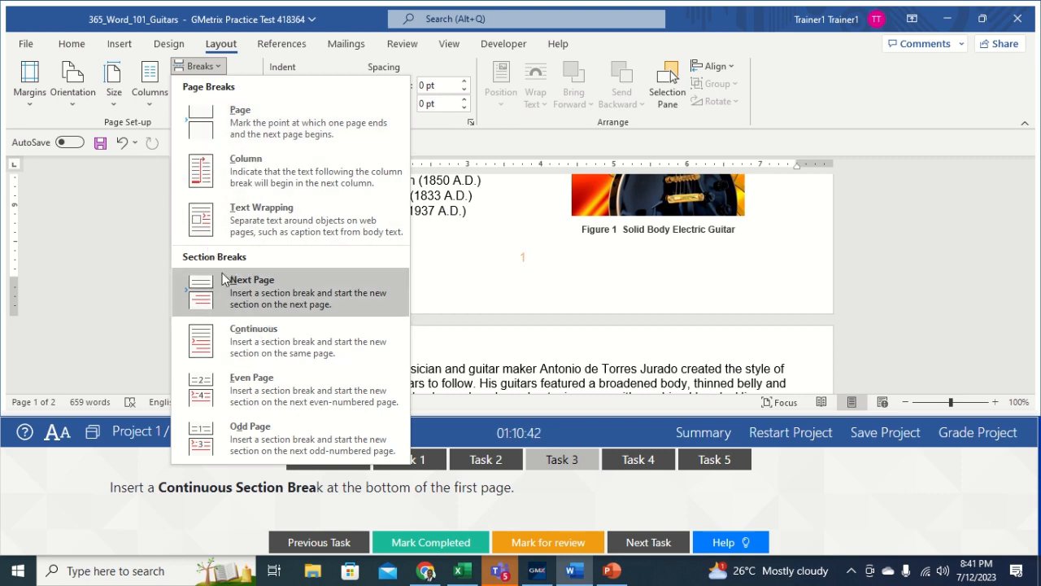
{"action": "left_click", "coordinate": [232, 340]}
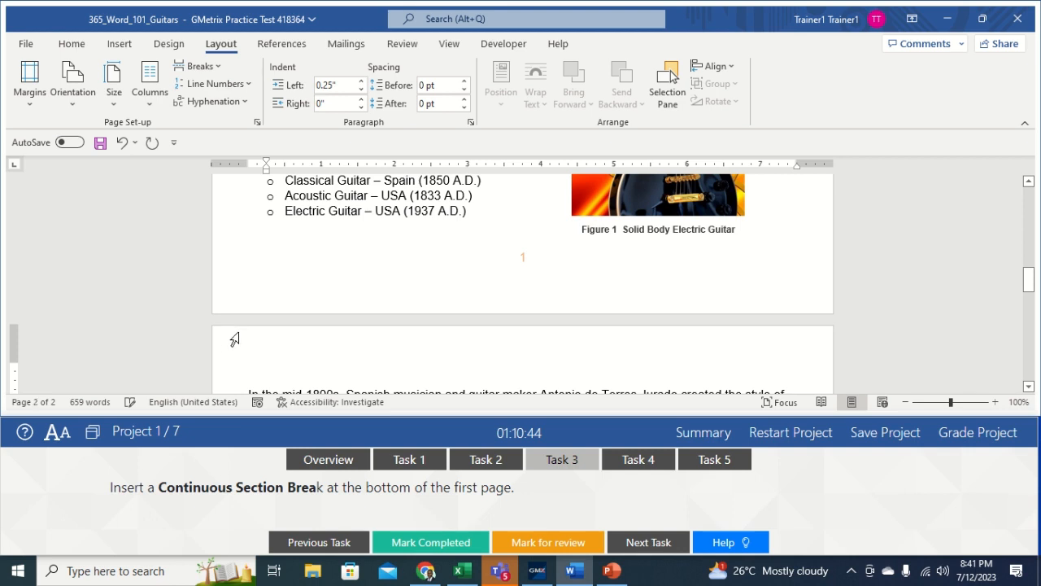
{"action": "left_click_drag", "start_coordinate": [372, 368], "coordinate": [512, 420]}
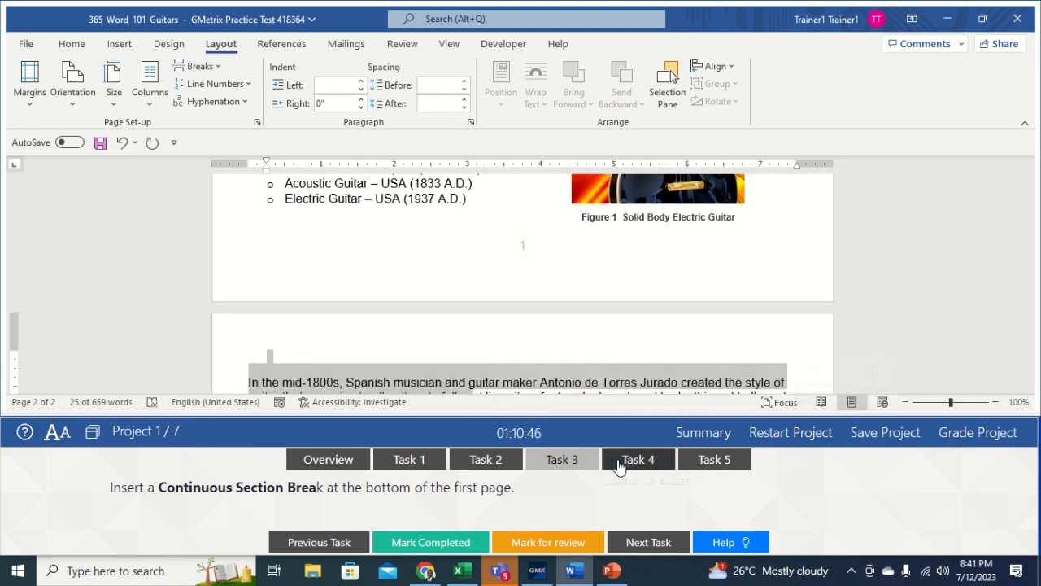
Step: Open Task 4 in the GMetrix panel to see the Guitar.png bullet instructions
{"action": "left_click", "coordinate": [634, 462]}
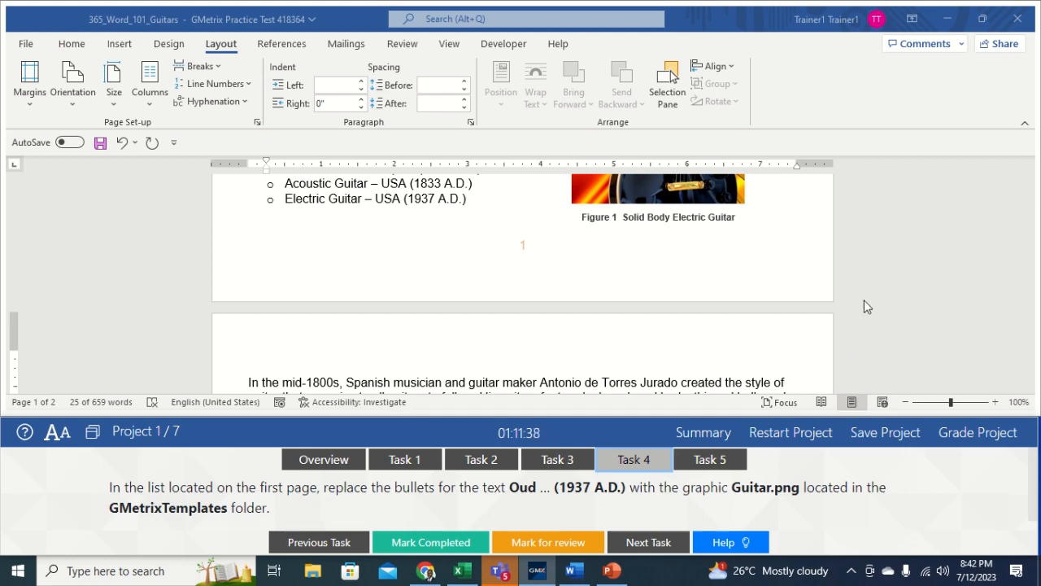
Step: Select all eight Evolution of the Guitar list items, Oud through Electric Guitar
{"action": "left_click_drag", "start_coordinate": [1030, 317], "coordinate": [1030, 269]}
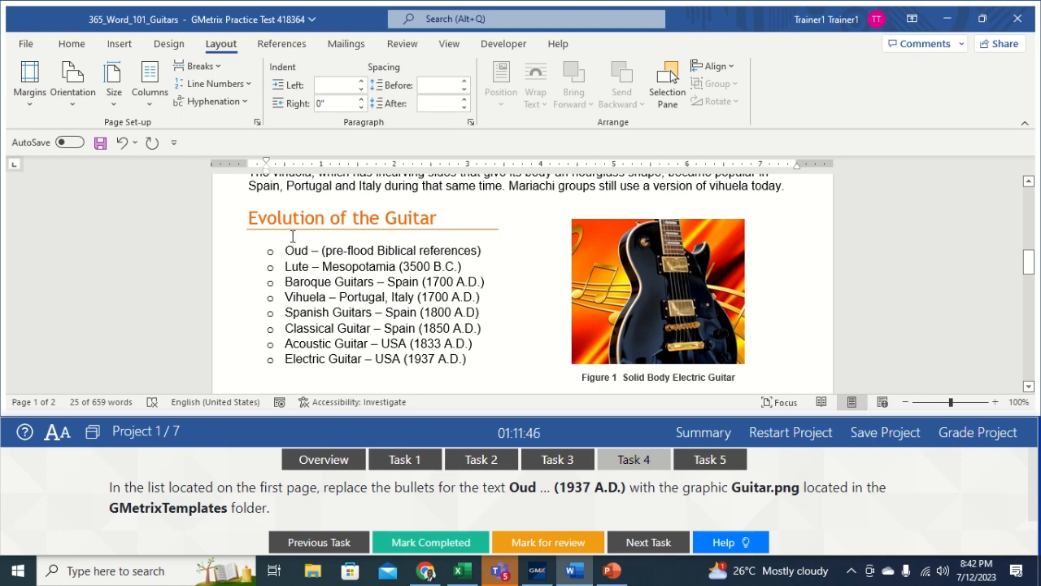
{"action": "left_click_drag", "start_coordinate": [286, 250], "coordinate": [473, 364]}
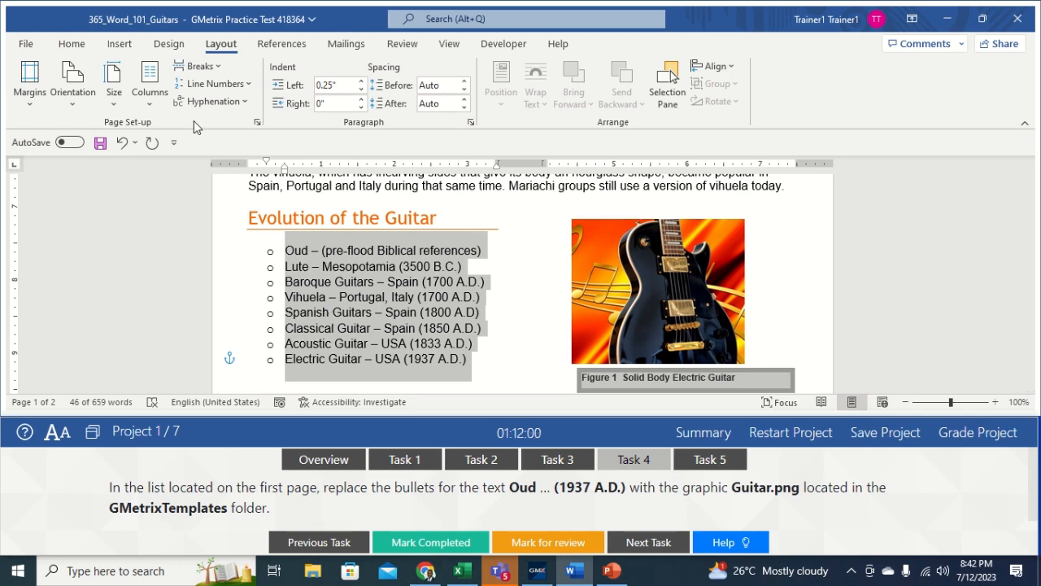
{"action": "left_click", "coordinate": [71, 44]}
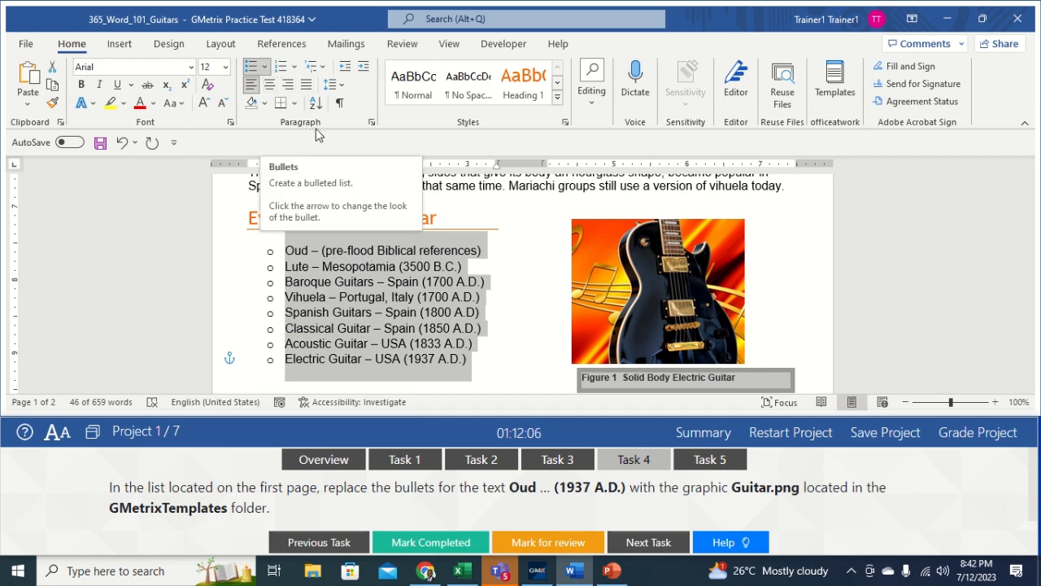
Step: Set the list bullets to the Guitar picture from GMetrixTemplates, then open Task 5
{"action": "left_click", "coordinate": [265, 70]}
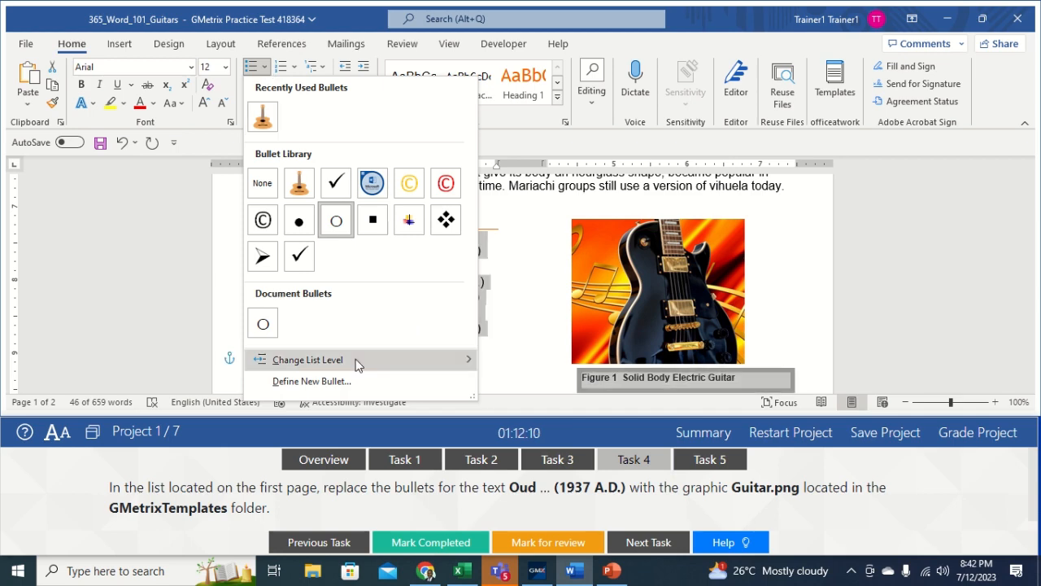
{"action": "left_click", "coordinate": [317, 380]}
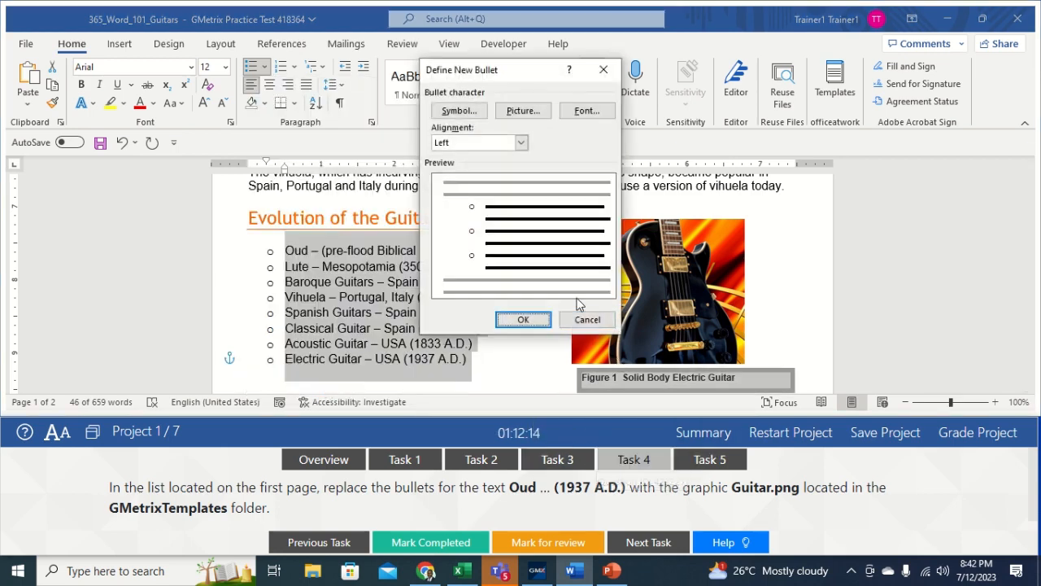
{"action": "left_click", "coordinate": [521, 112]}
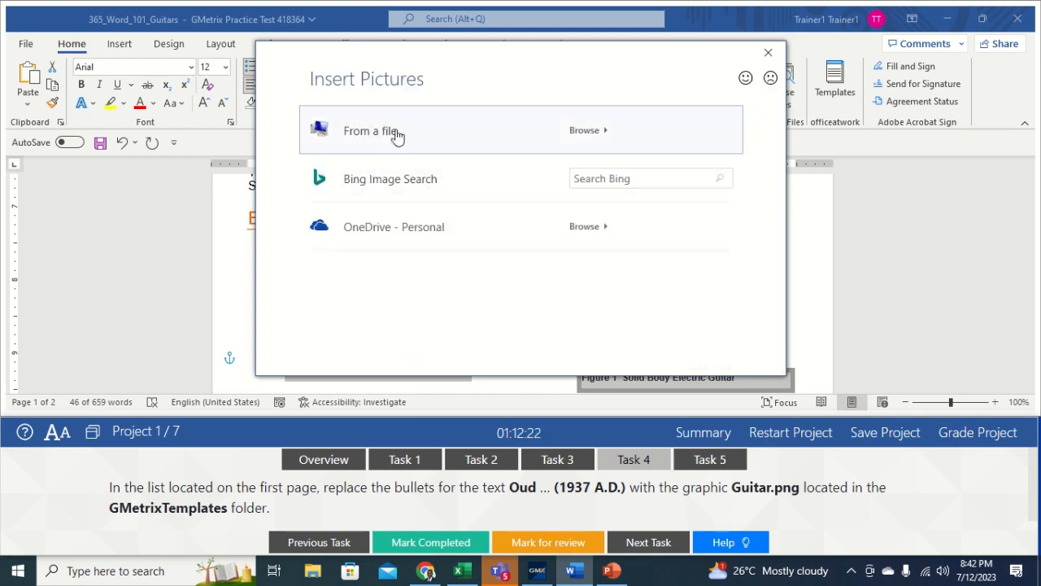
{"action": "left_click", "coordinate": [397, 137]}
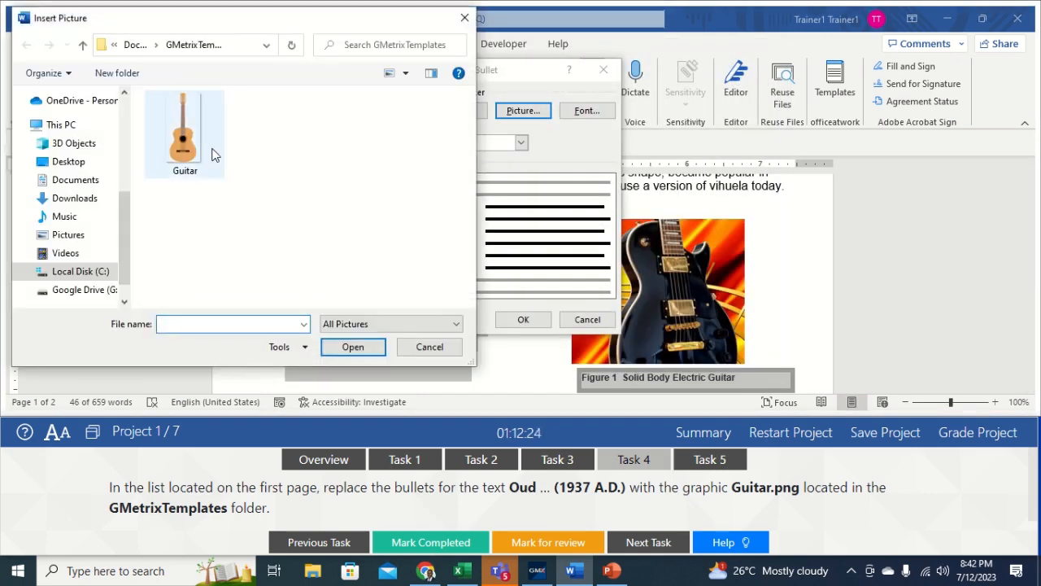
{"action": "left_click", "coordinate": [200, 148]}
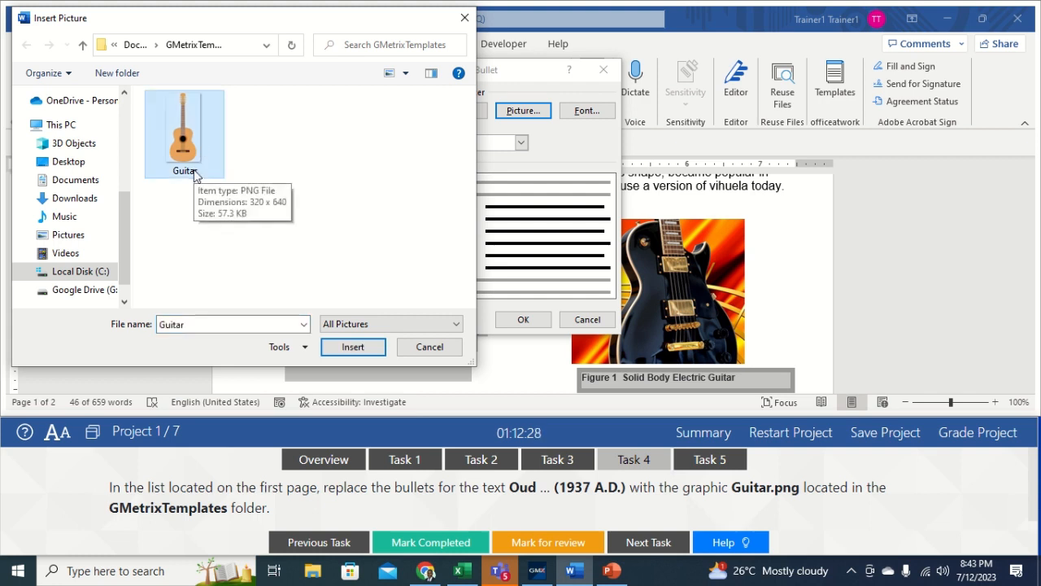
{"action": "left_click", "coordinate": [357, 347]}
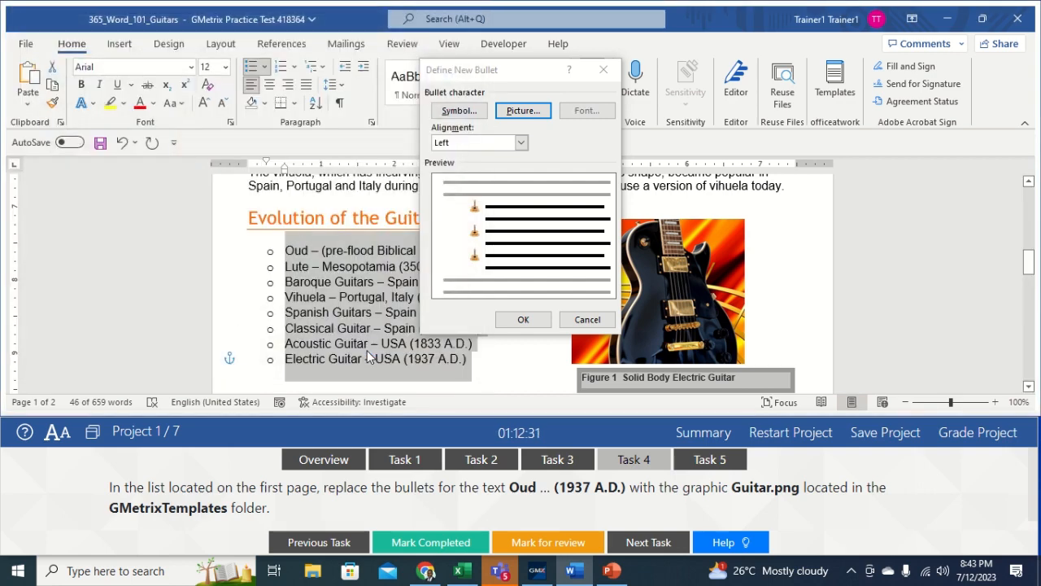
{"action": "left_click", "coordinate": [523, 320]}
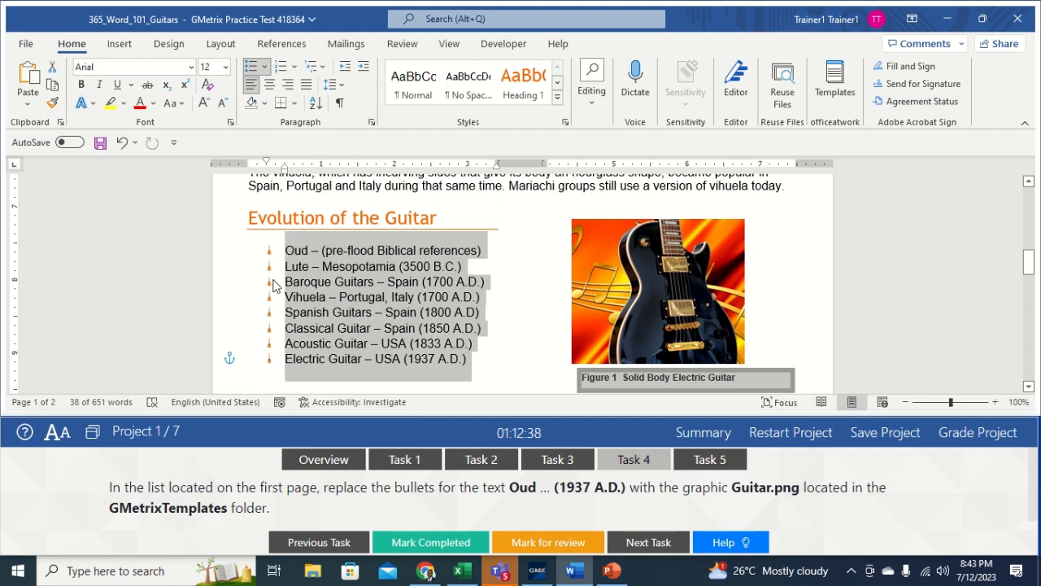
{"action": "left_click", "coordinate": [532, 353]}
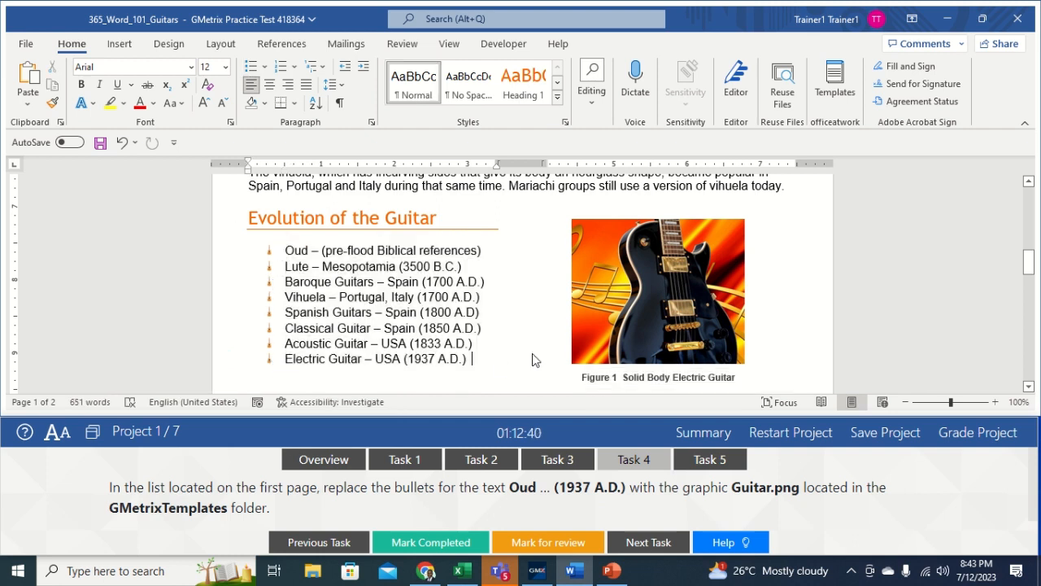
{"action": "left_click", "coordinate": [710, 462]}
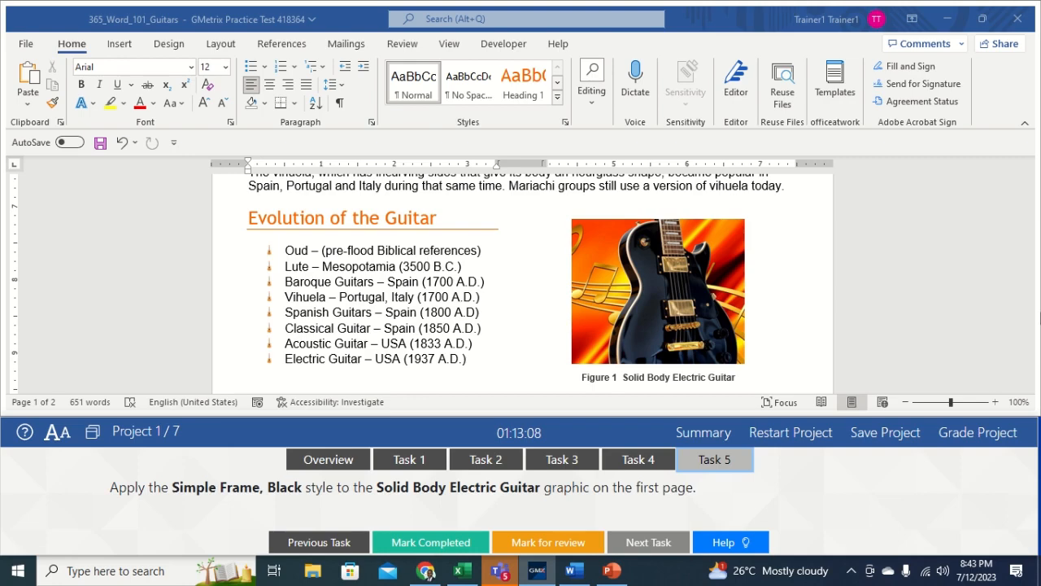
Step: Style the Solid Body Electric Guitar image with the Simple Frame, Black picture style
{"action": "left_click", "coordinate": [1034, 329]}
{"action": "mouse_move", "coordinate": [1033, 274]}
{"action": "left_mouse_down"}
{"action": "mouse_move", "coordinate": [1014, 144]}
{"action": "mouse_move", "coordinate": [1031, 278]}
{"action": "left_mouse_up"}
{"action": "left_click", "coordinate": [694, 324]}
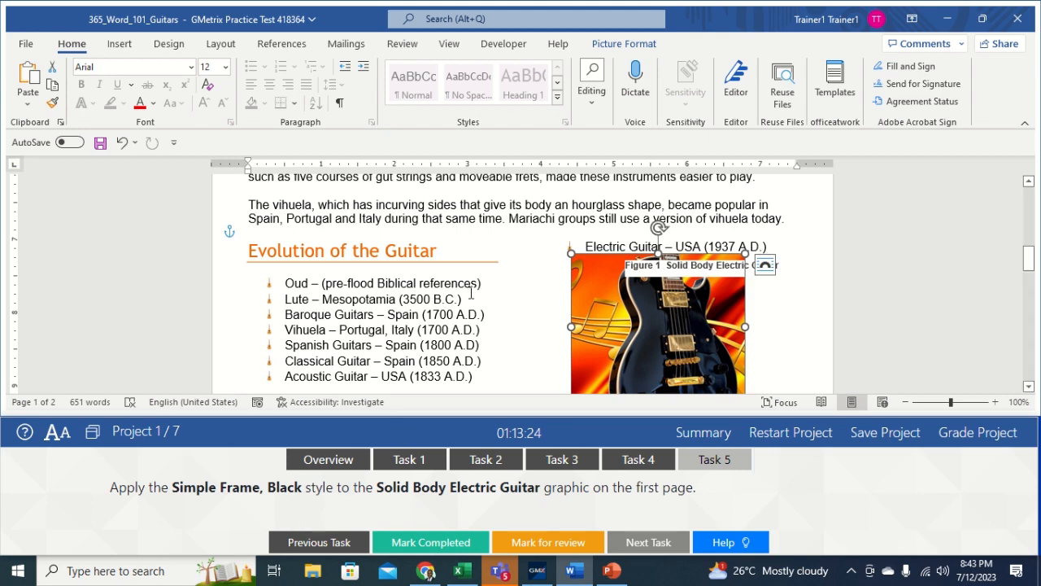
{"action": "left_click", "coordinate": [624, 43]}
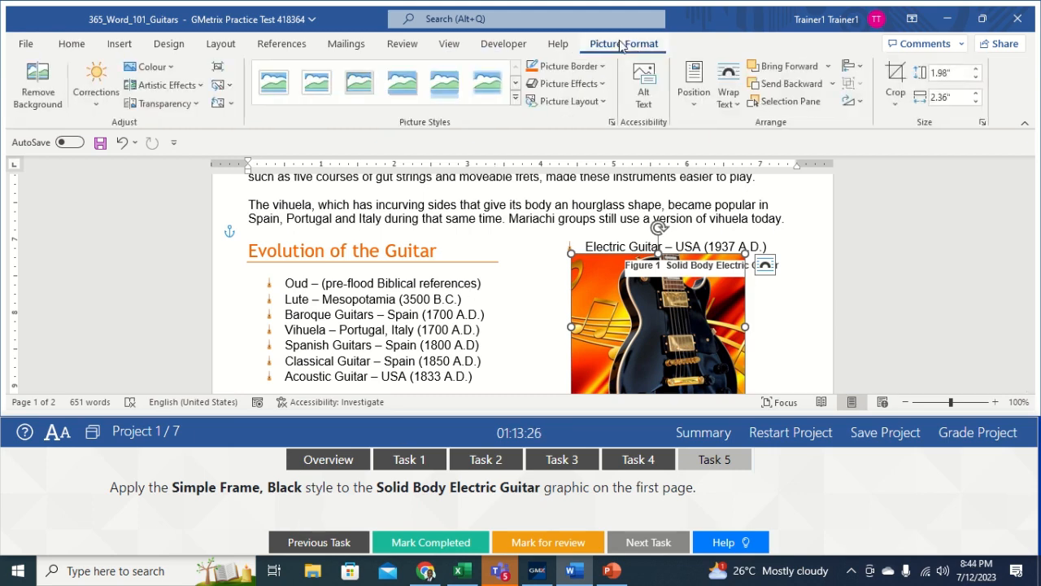
{"action": "left_click", "coordinate": [515, 100]}
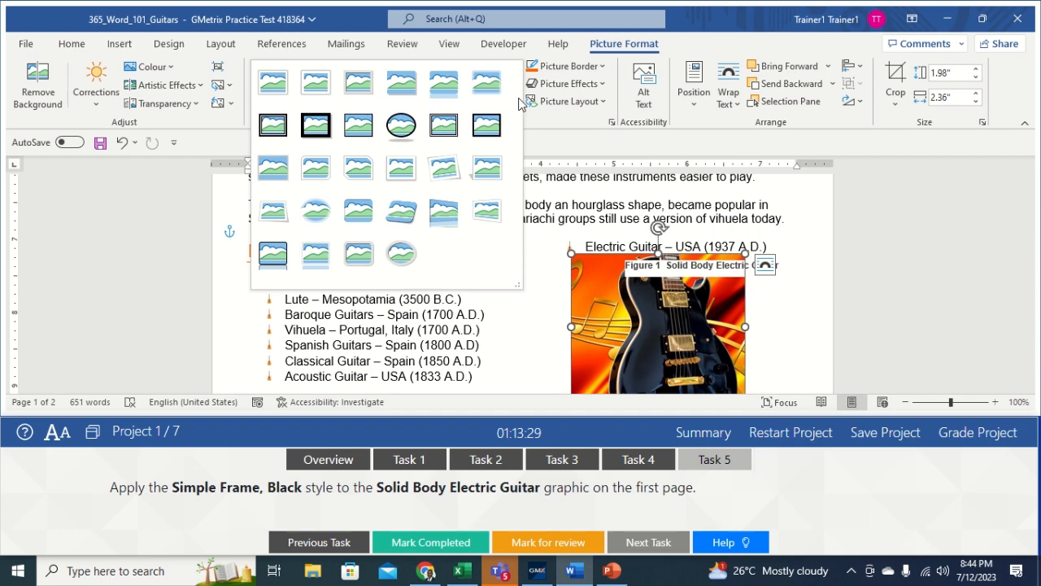
{"action": "left_click", "coordinate": [352, 132]}
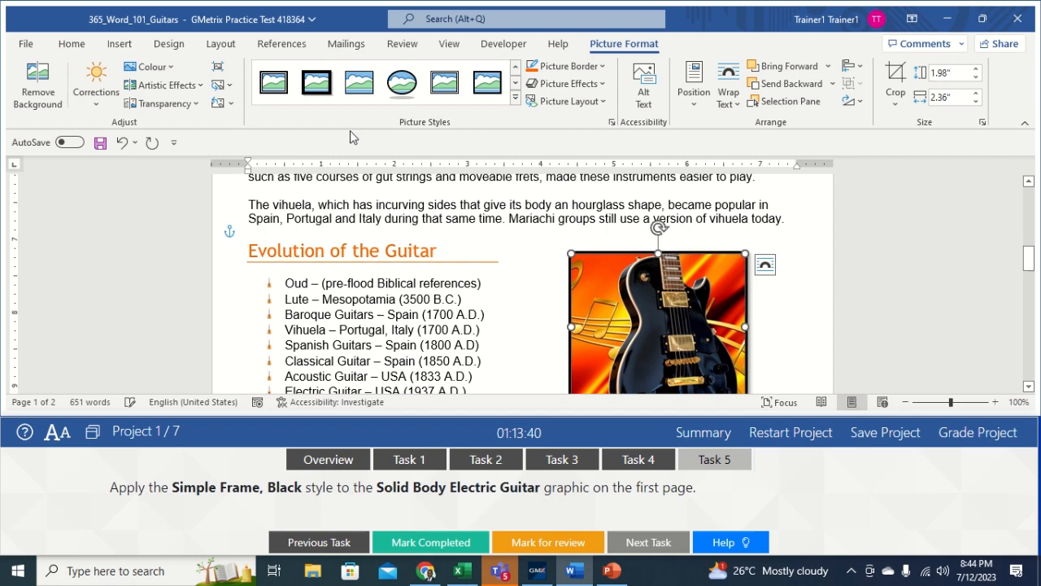
{"action": "left_click", "coordinate": [510, 335]}
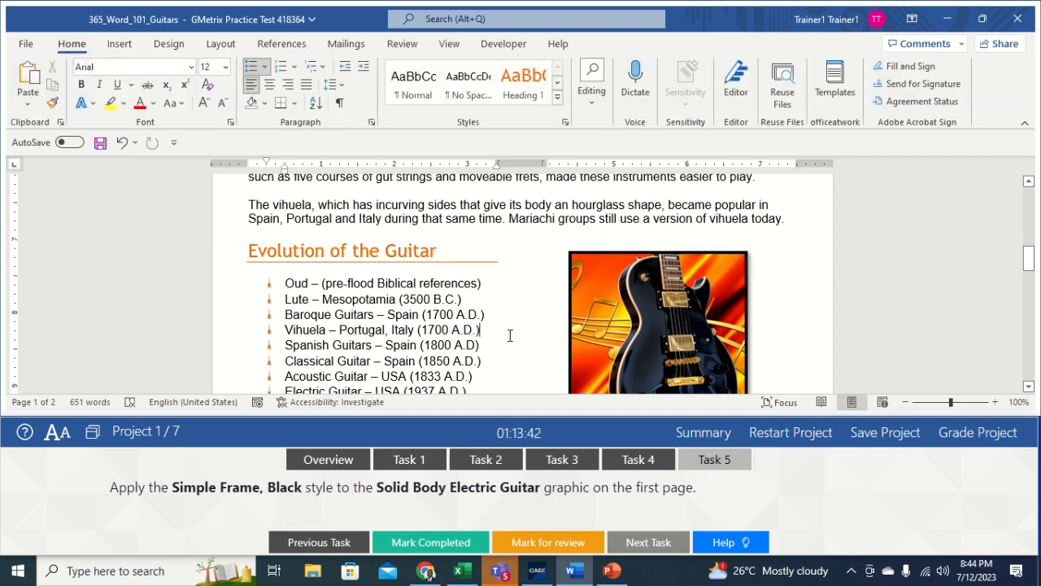
Step: Grade the guitars project and load the 365_Word_102_Cyberbullying document
{"action": "left_click", "coordinate": [960, 439]}
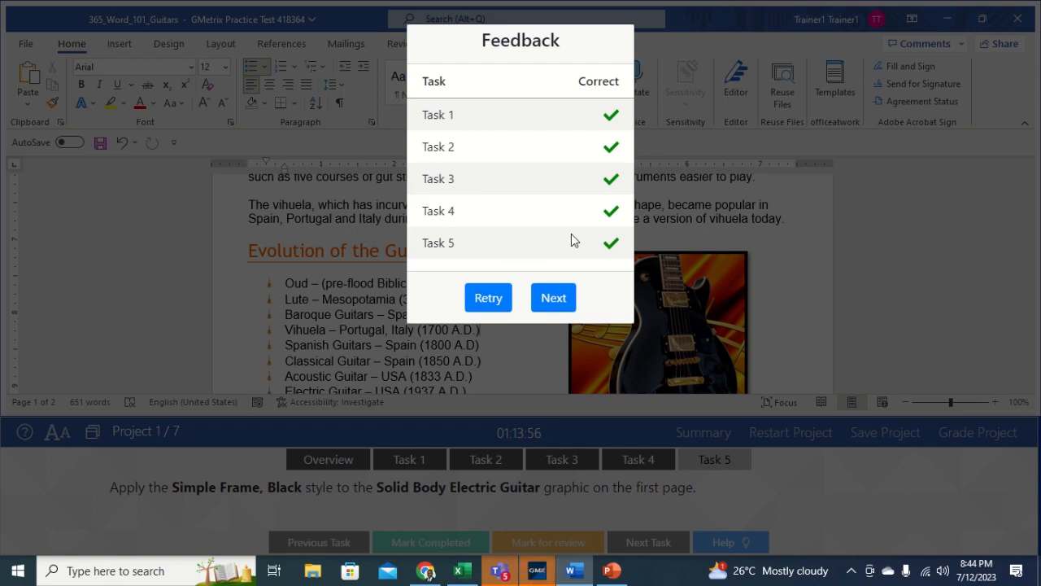
{"action": "left_click", "coordinate": [551, 299]}
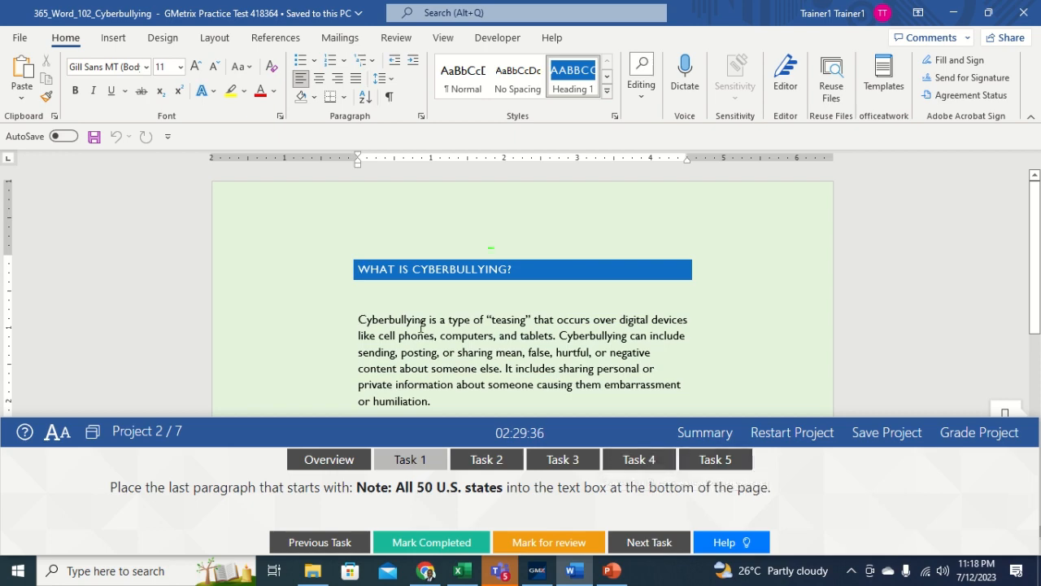
Step: Cut the 'Note: All 50 U.S. states' paragraph and paste it into the bottom text box
{"action": "left_click_drag", "start_coordinate": [1036, 281], "coordinate": [1039, 399]}
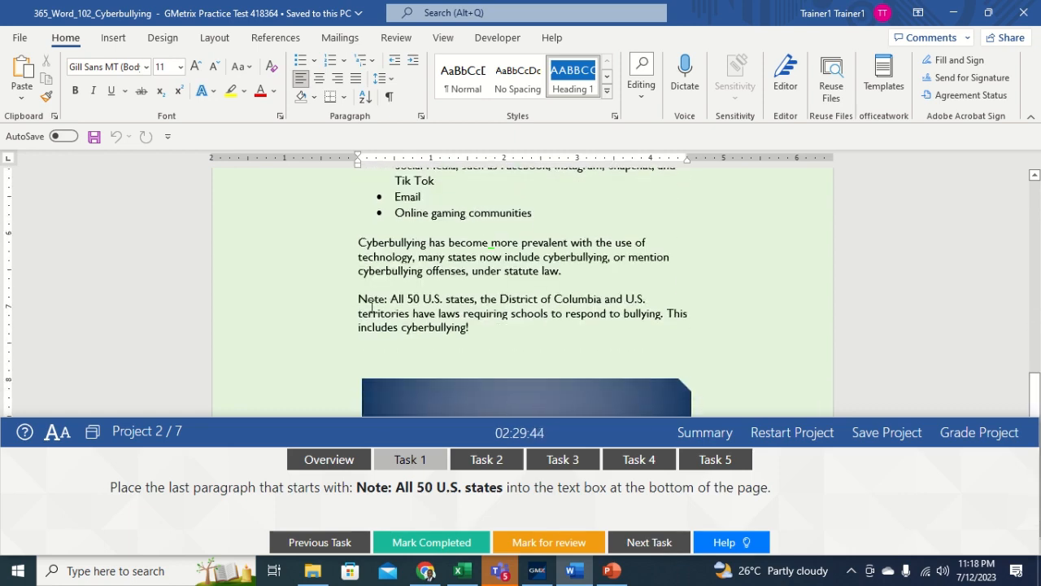
{"action": "left_click_drag", "start_coordinate": [359, 300], "coordinate": [477, 328]}
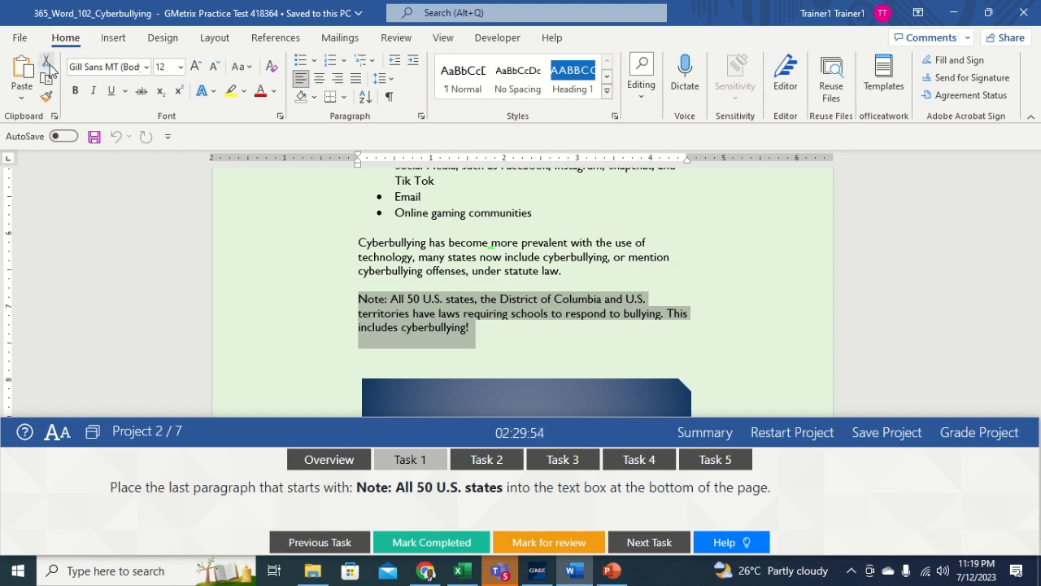
{"action": "left_click", "coordinate": [47, 63]}
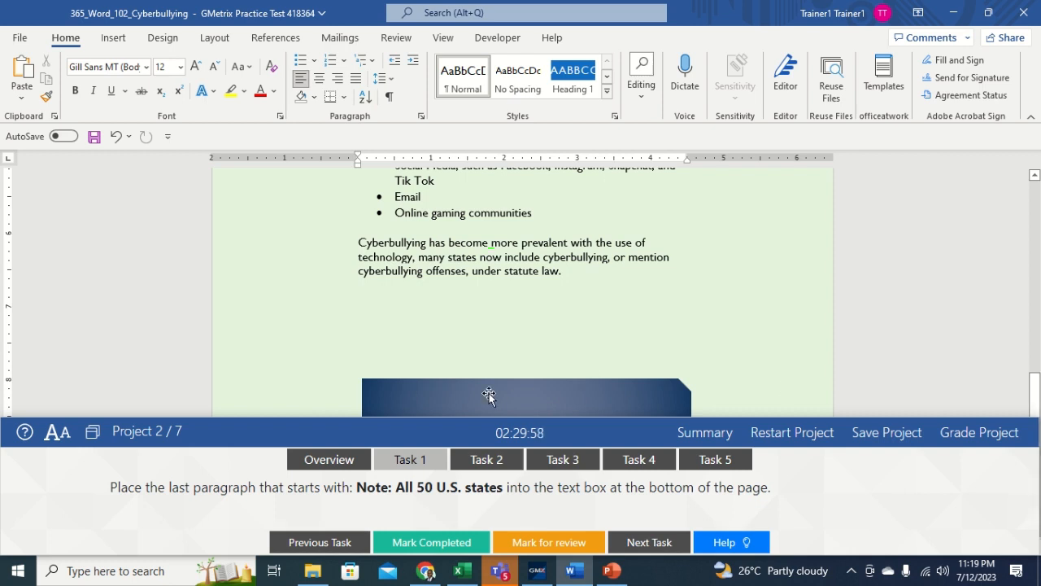
{"action": "left_click", "coordinate": [448, 400]}
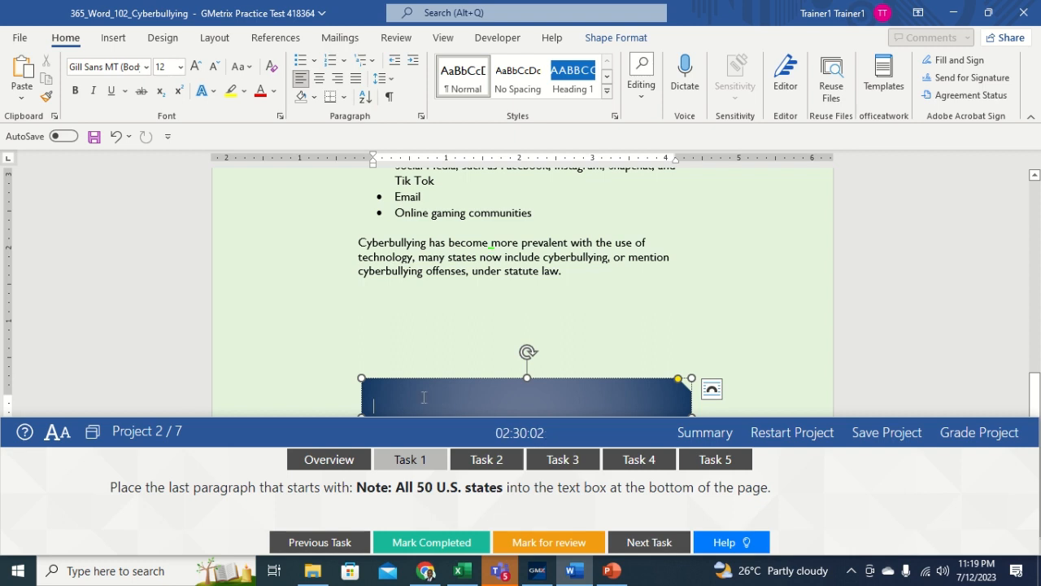
{"action": "left_click", "coordinate": [24, 73]}
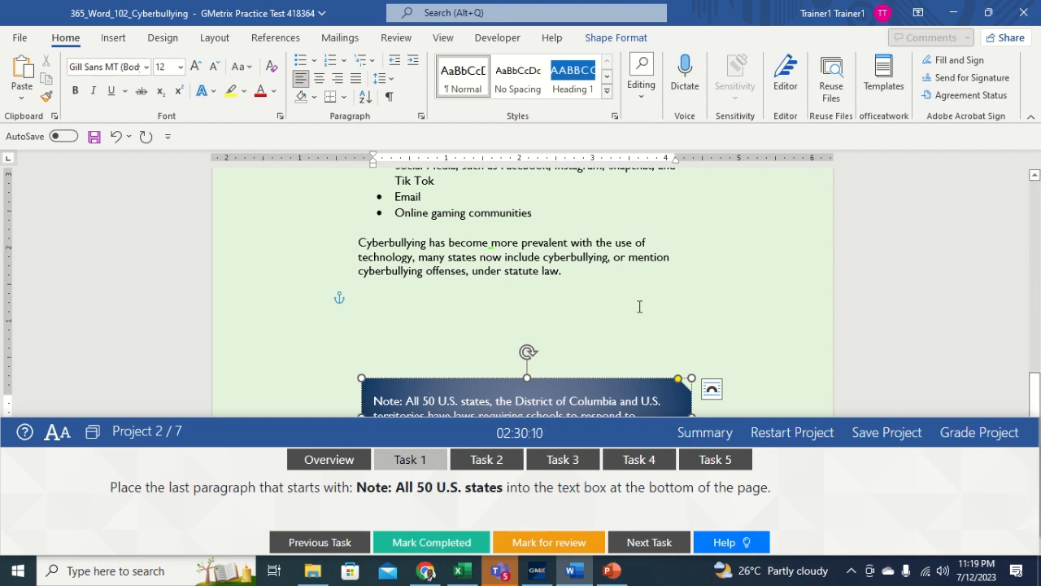
{"action": "left_click", "coordinate": [477, 303]}
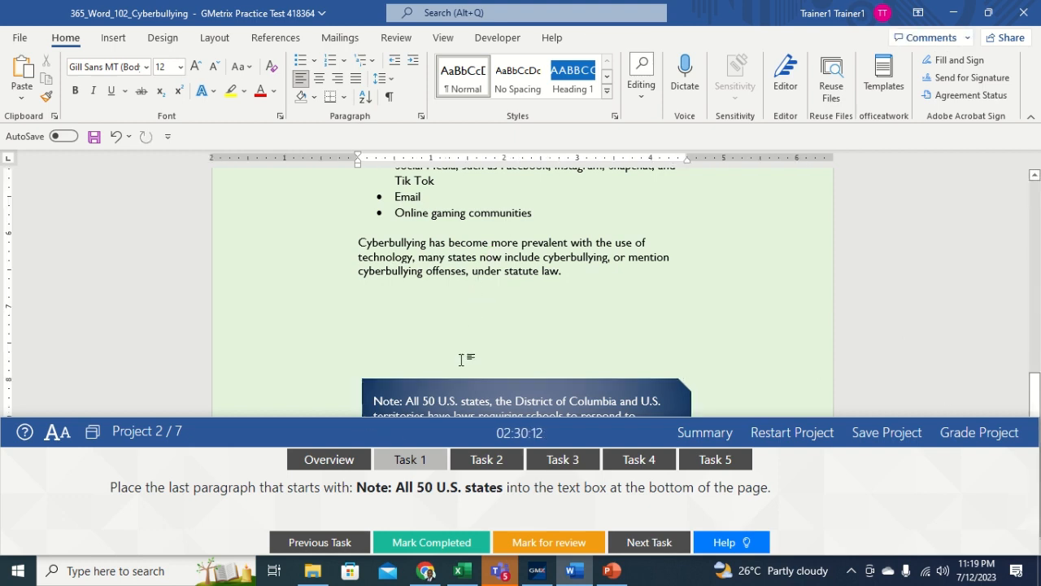
{"action": "left_click", "coordinate": [482, 460]}
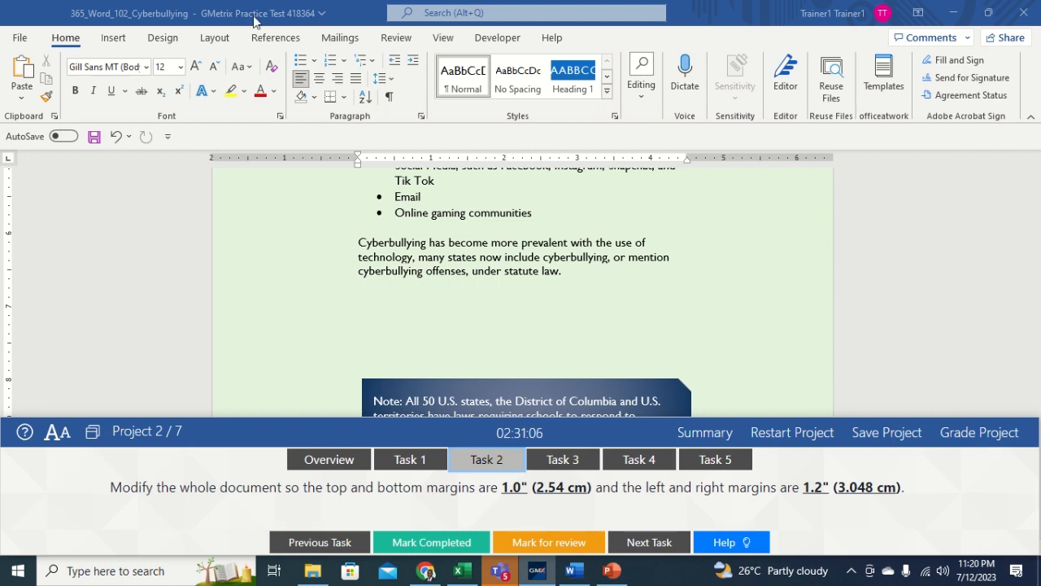
Step: Apply custom margins of 1" top/bottom and 1.2" left/right to the whole document
{"action": "left_click", "coordinate": [215, 37]}
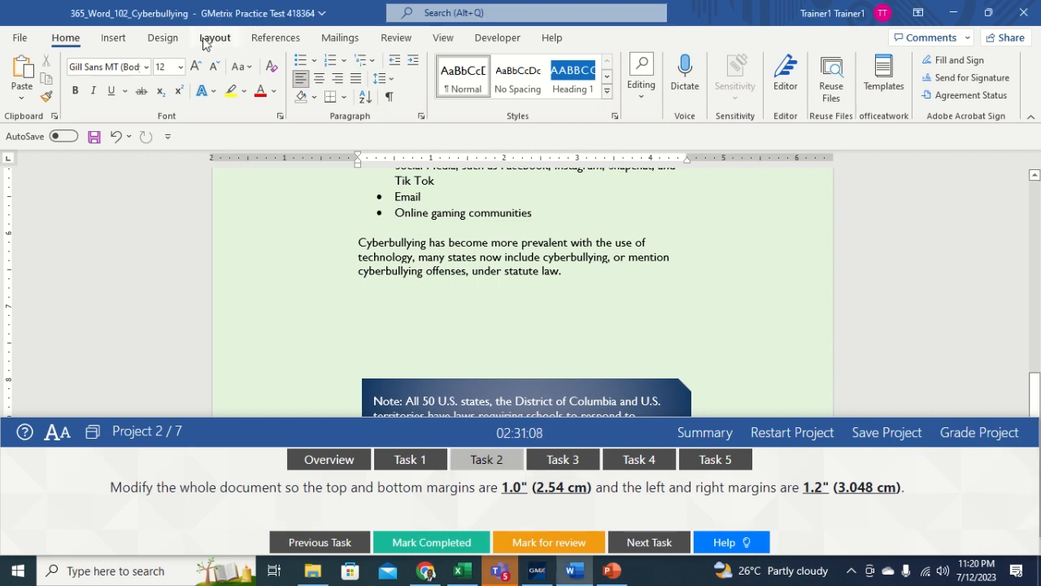
{"action": "left_click", "coordinate": [204, 40]}
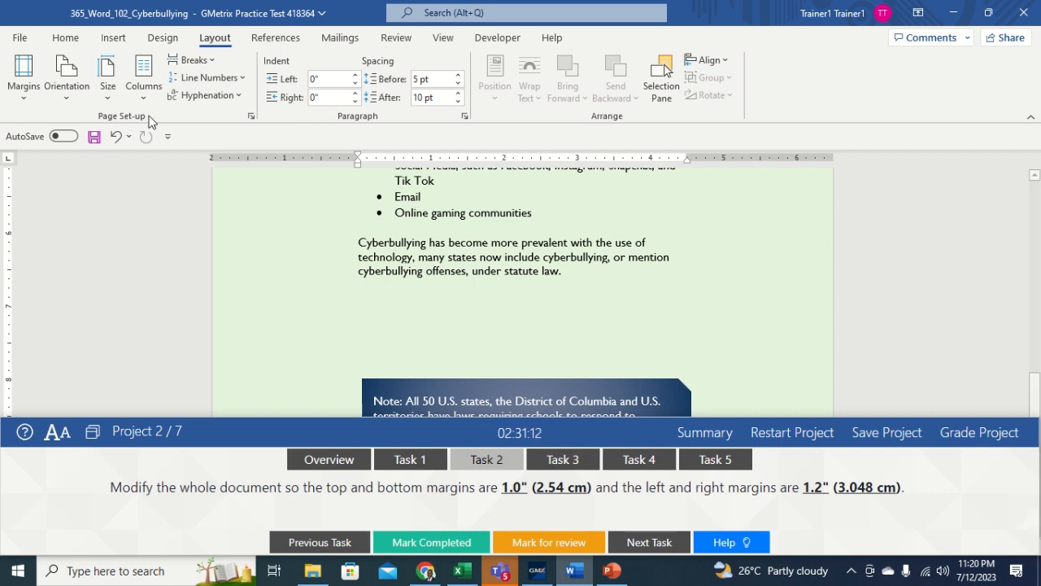
{"action": "left_click", "coordinate": [28, 106]}
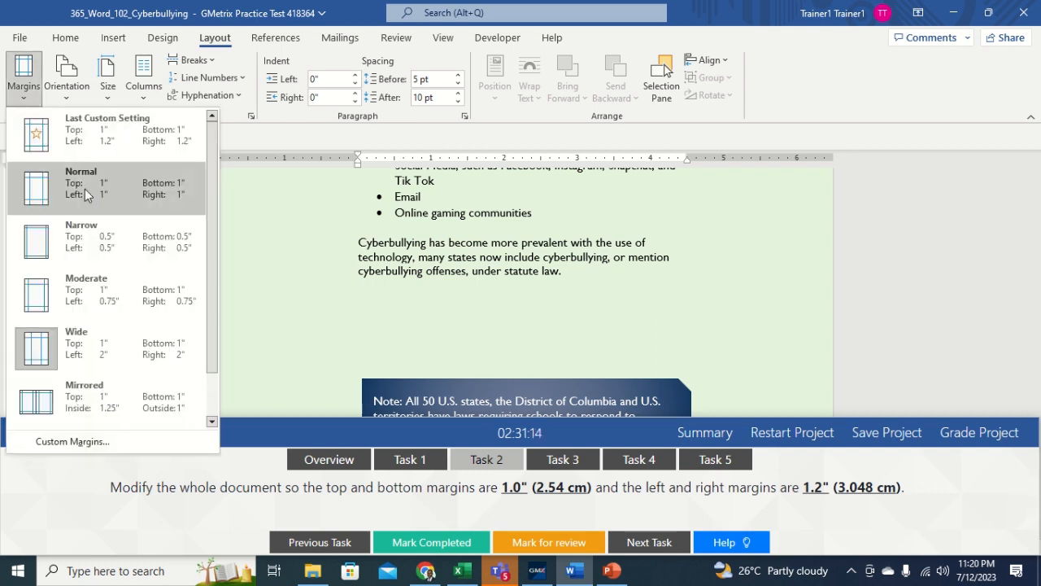
{"action": "left_click", "coordinate": [57, 441]}
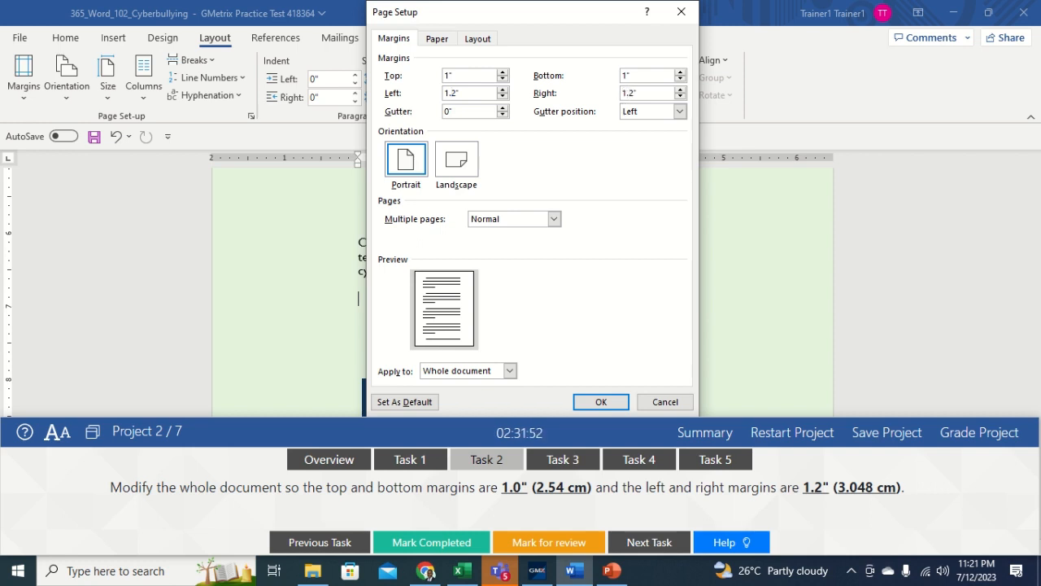
{"action": "left_click", "coordinate": [601, 402]}
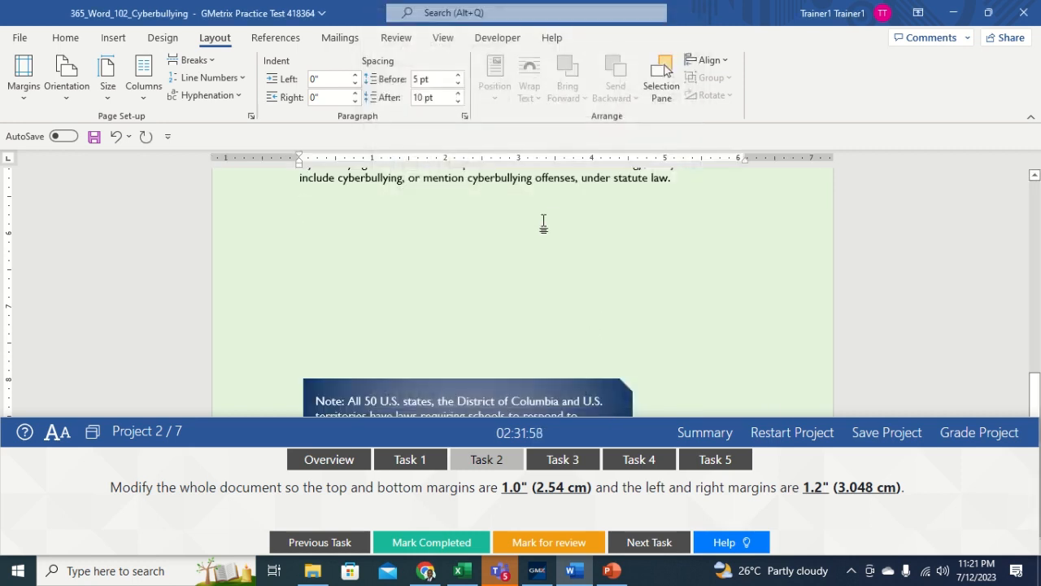
{"action": "left_click", "coordinate": [553, 462]}
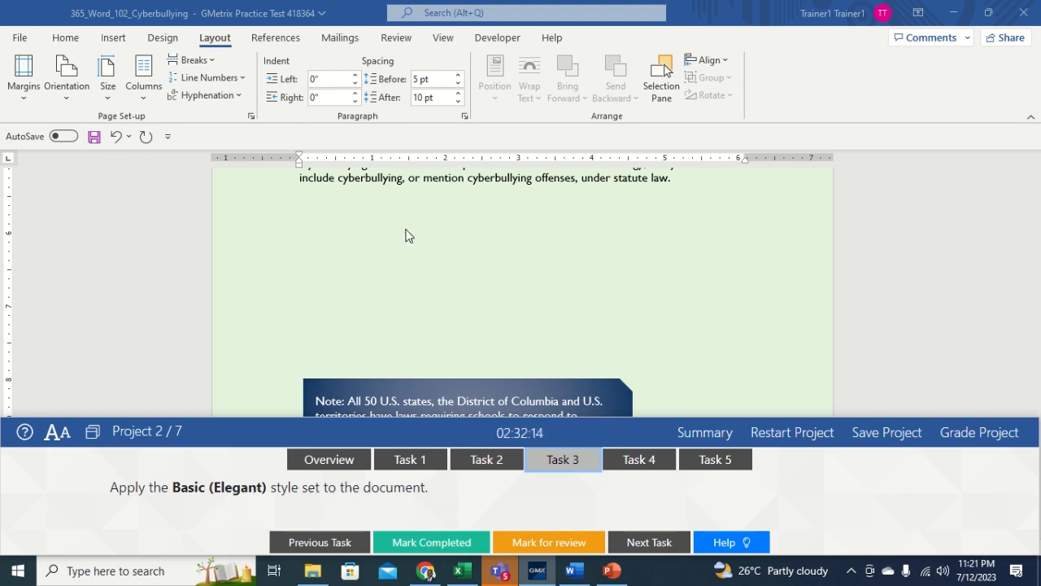
Step: Apply the Basic (Elegant) style set from the Design gallery, then go to Task 4
{"action": "left_click", "coordinate": [167, 38]}
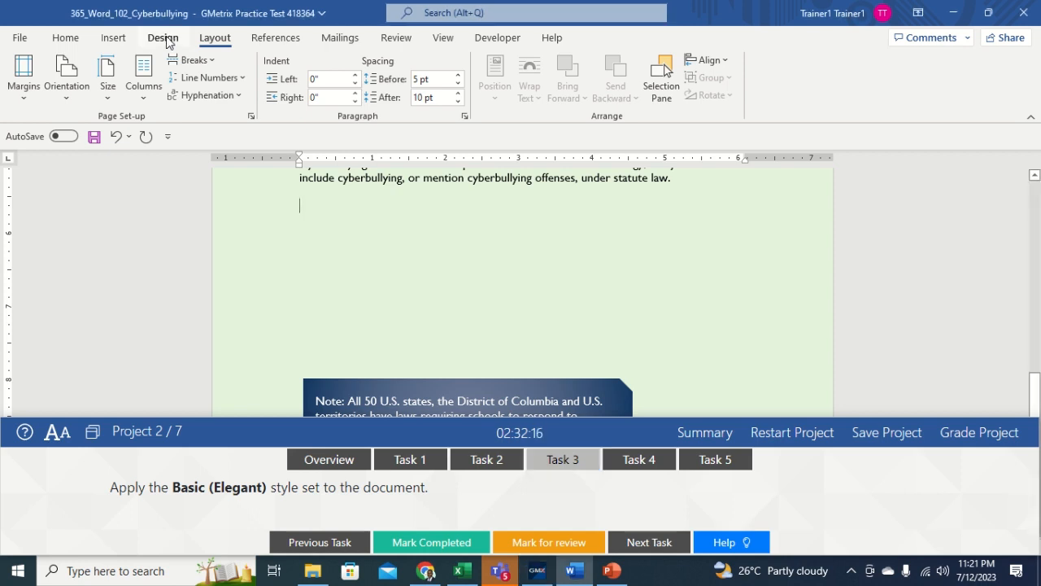
{"action": "left_click", "coordinate": [164, 41]}
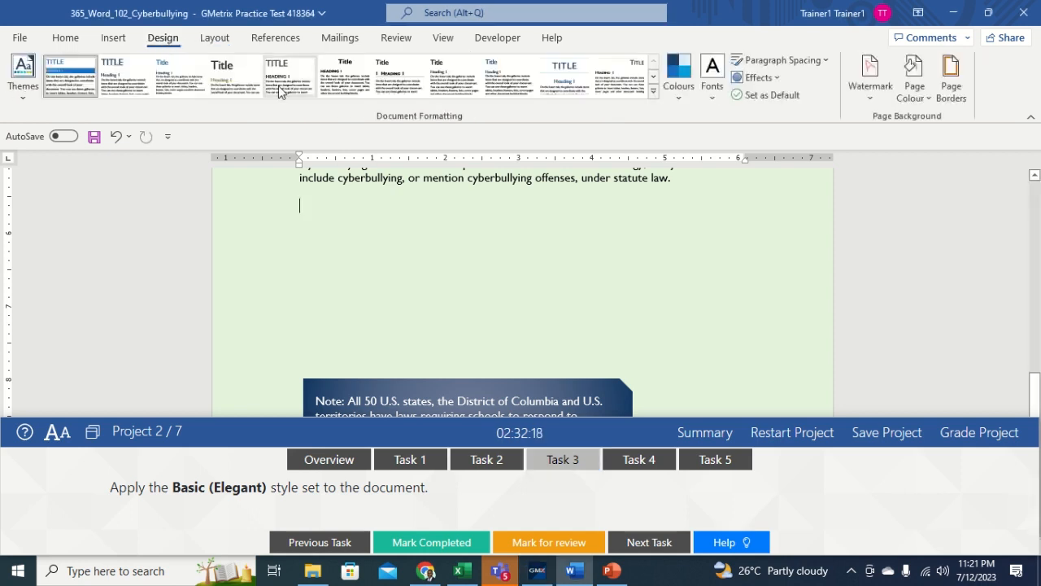
{"action": "left_click", "coordinate": [654, 94]}
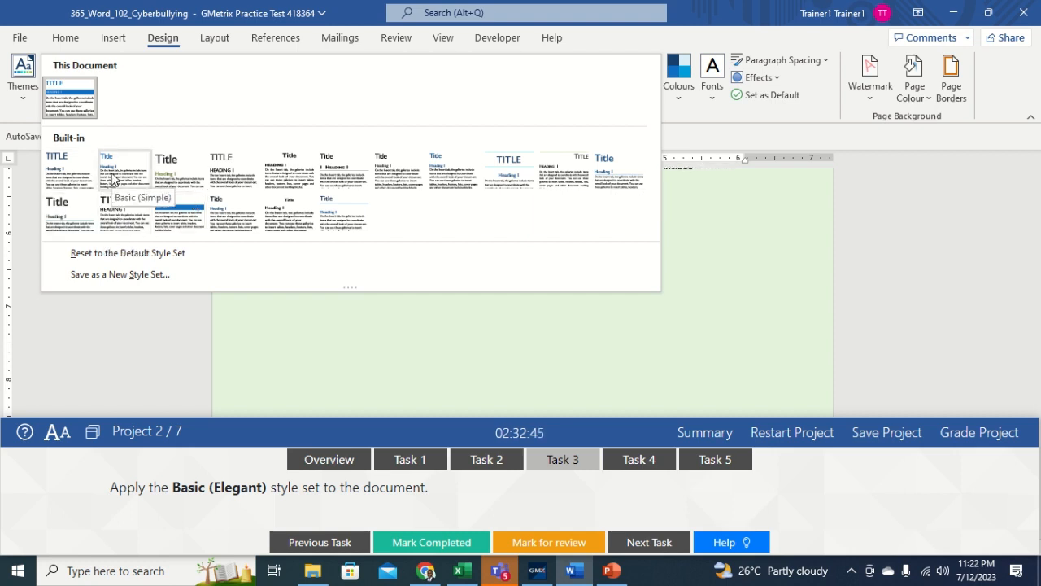
{"action": "left_click", "coordinate": [69, 183]}
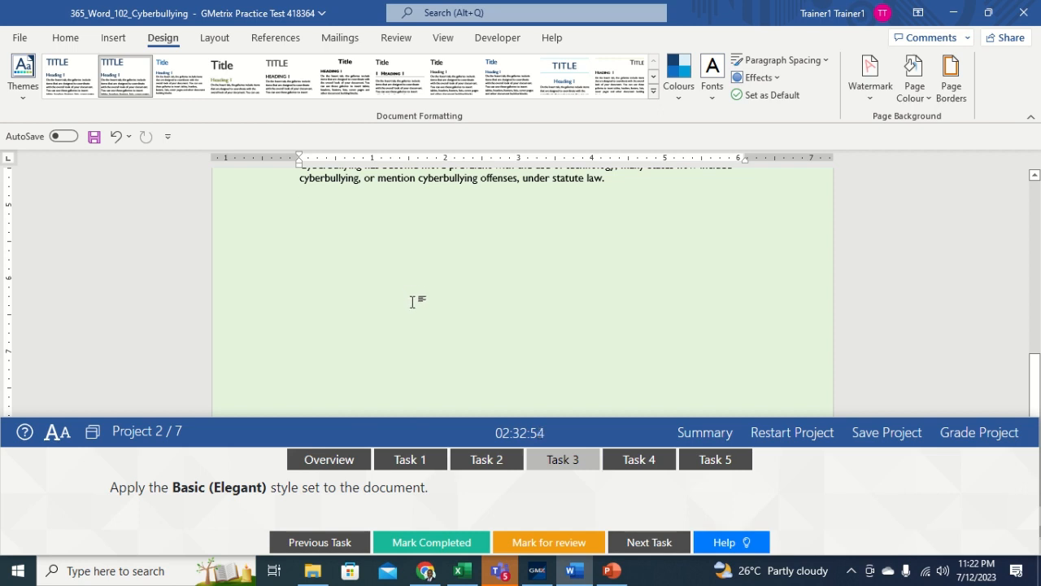
{"action": "left_click", "coordinate": [633, 460]}
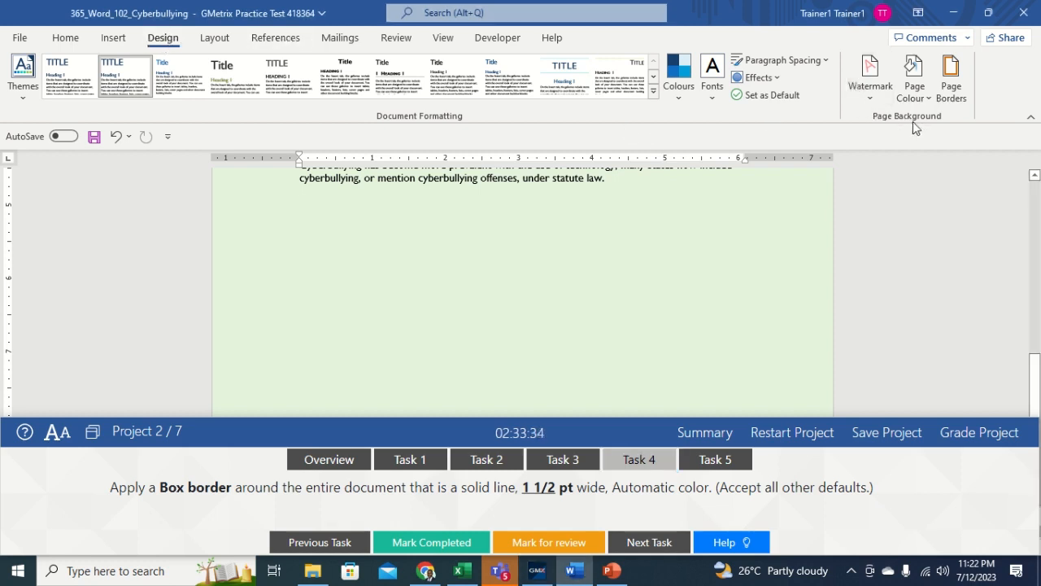
Step: Configure a Box page border with a solid 1½ pt, Automatic-colour line
{"action": "left_click", "coordinate": [959, 81]}
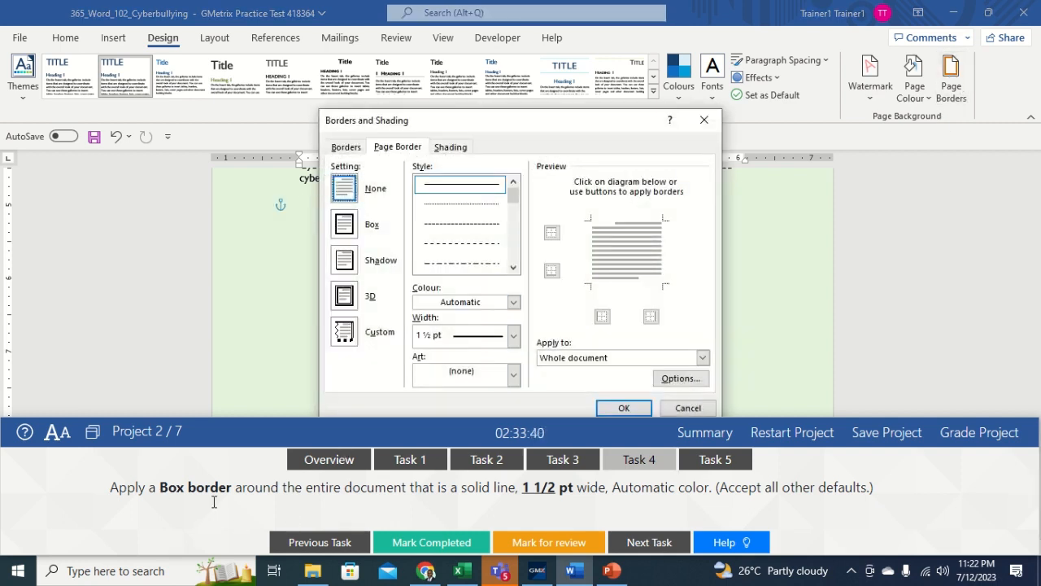
{"action": "left_click", "coordinate": [345, 226]}
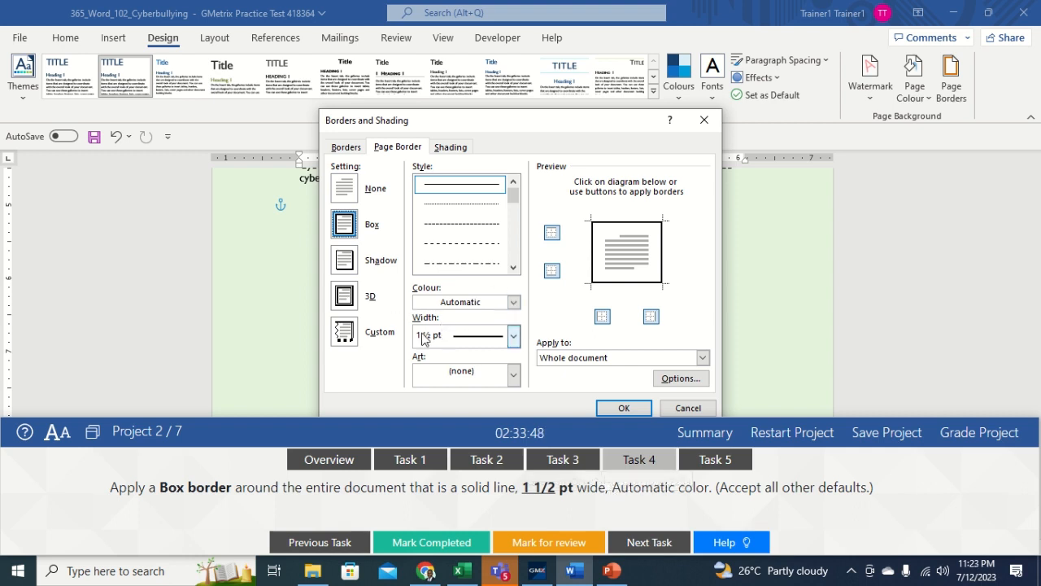
{"action": "left_click", "coordinate": [513, 335]}
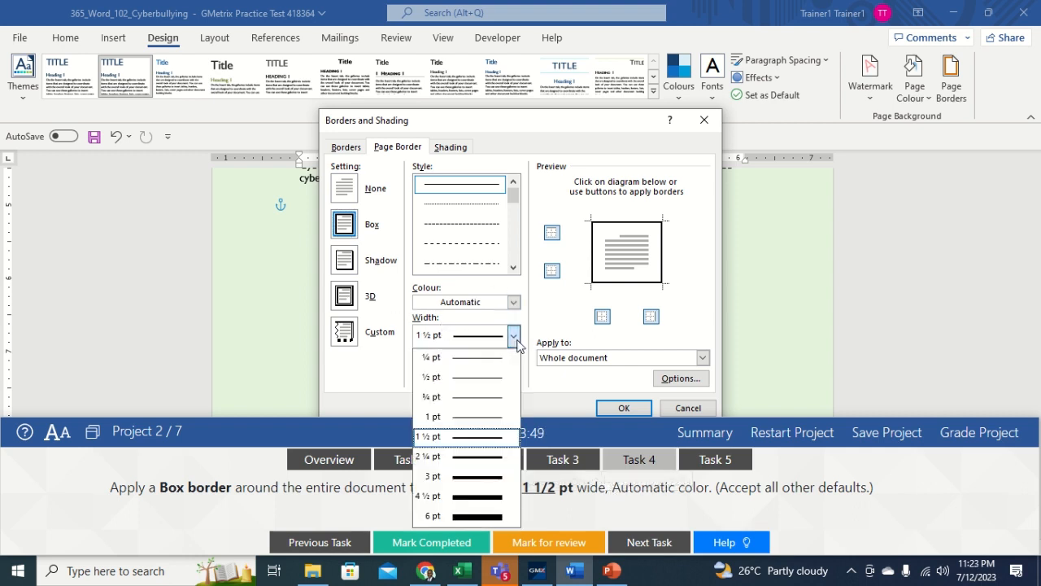
{"action": "left_click", "coordinate": [474, 437]}
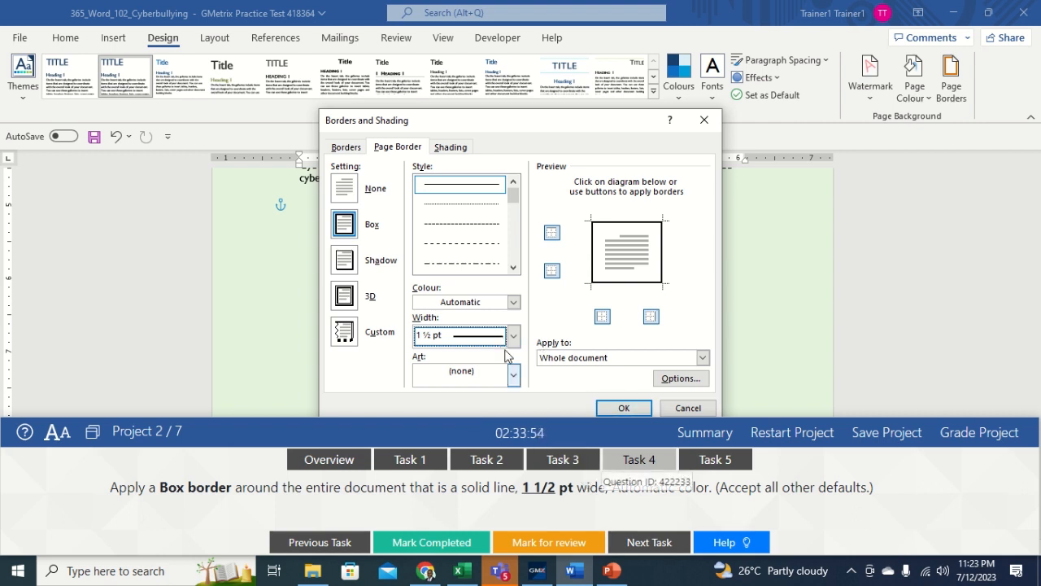
{"action": "left_click", "coordinate": [513, 302]}
{"action": "left_click", "coordinate": [465, 323]}
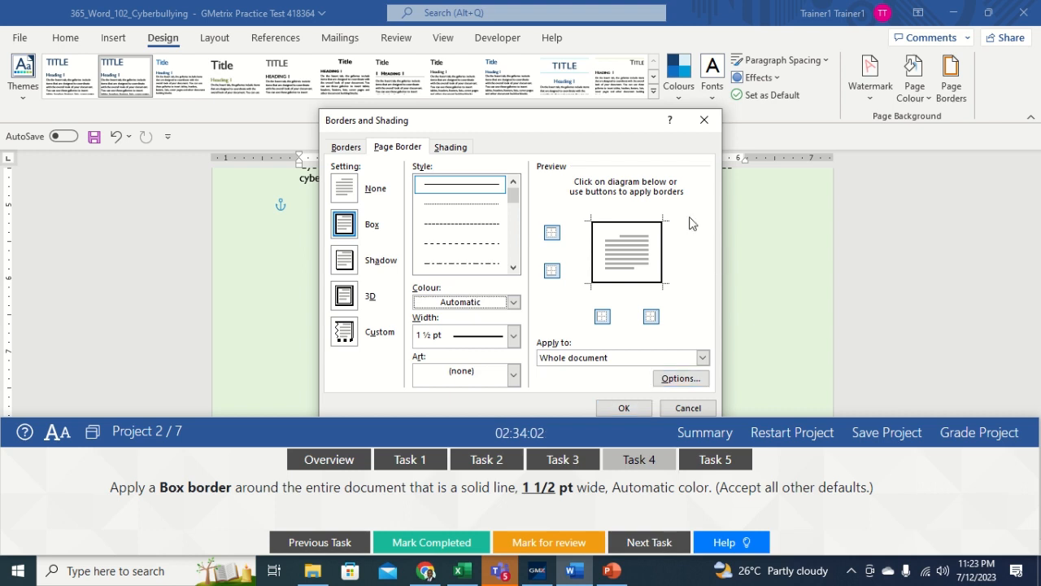
{"action": "left_click_drag", "start_coordinate": [574, 125], "coordinate": [538, 56]}
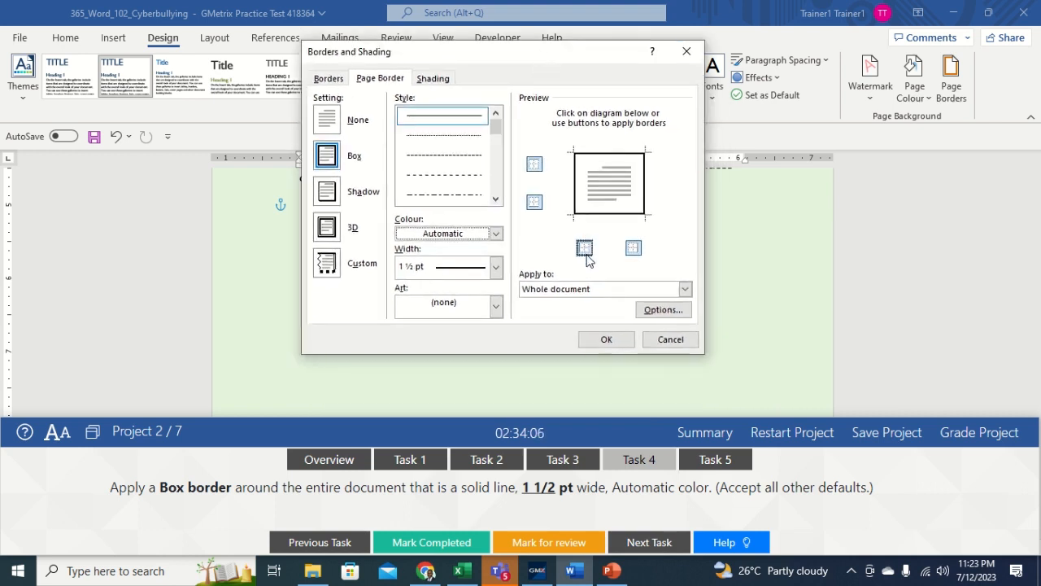
Step: Confirm the box page border for the whole document and go to Task 5
{"action": "left_click", "coordinate": [605, 340]}
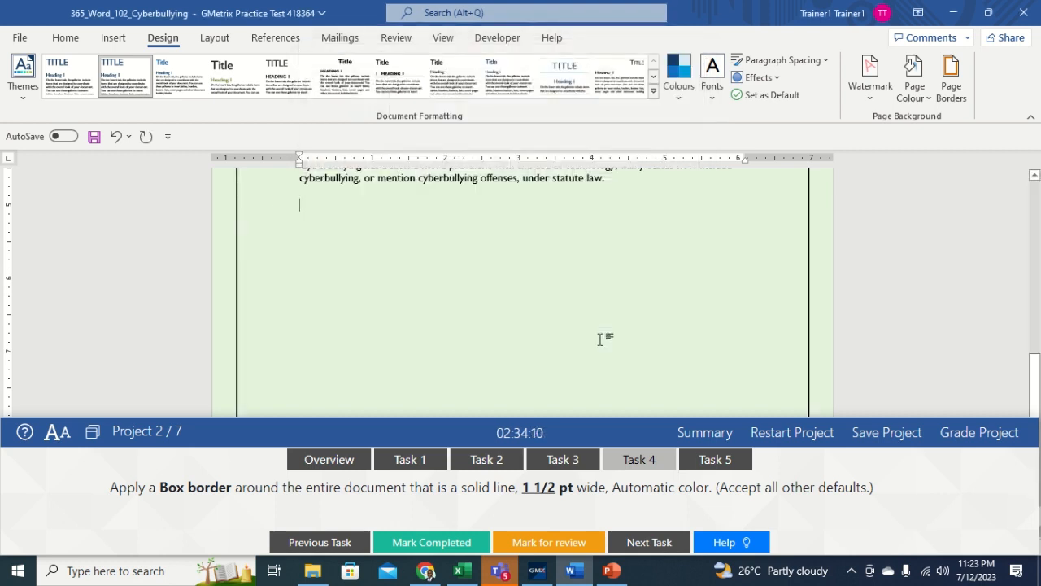
{"action": "left_click", "coordinate": [714, 462]}
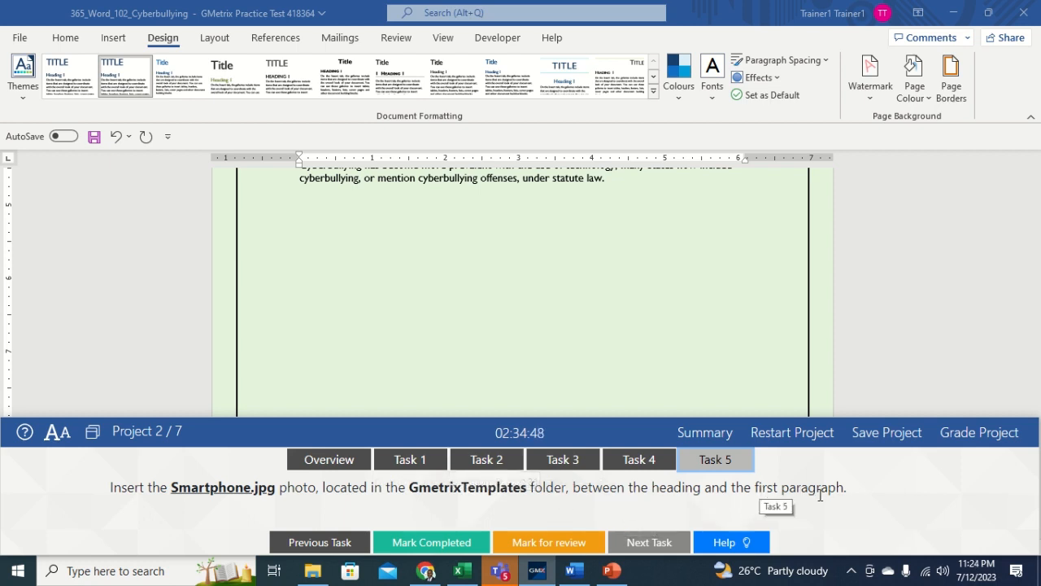
Step: Insert Smartphone.jpg on the empty line below the 'What is Cyberbullying?' heading, then submit for grading
{"action": "left_click", "coordinate": [603, 290]}
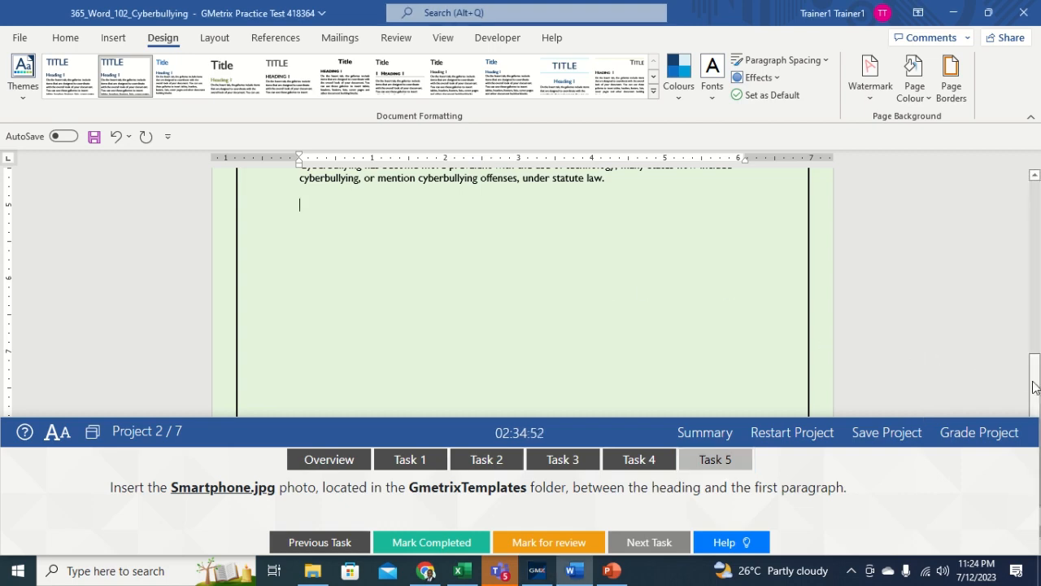
{"action": "left_click_drag", "start_coordinate": [1034, 382], "coordinate": [1031, 155]}
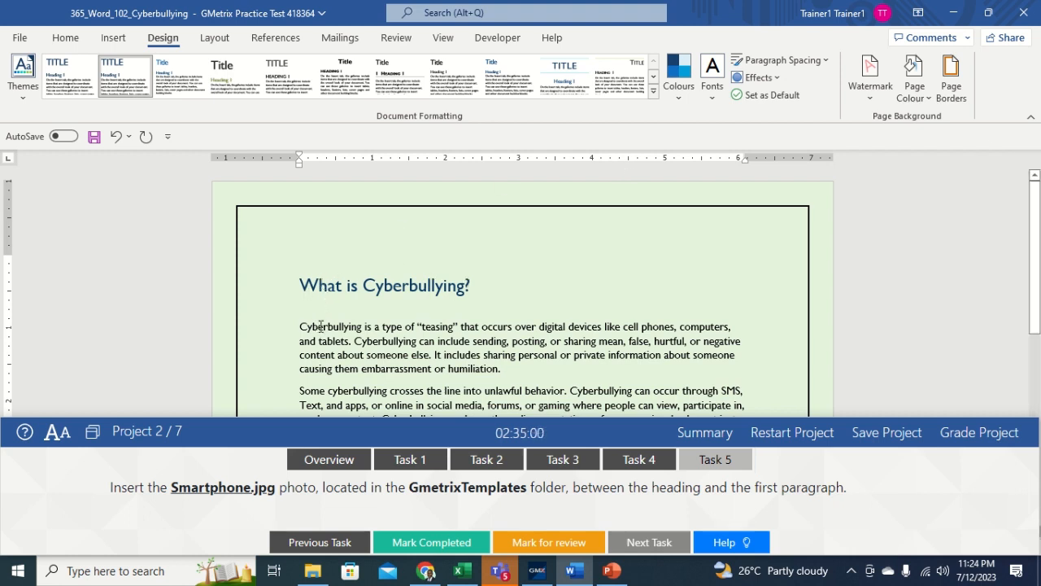
{"action": "left_click", "coordinate": [365, 305]}
{"action": "left_click", "coordinate": [115, 40]}
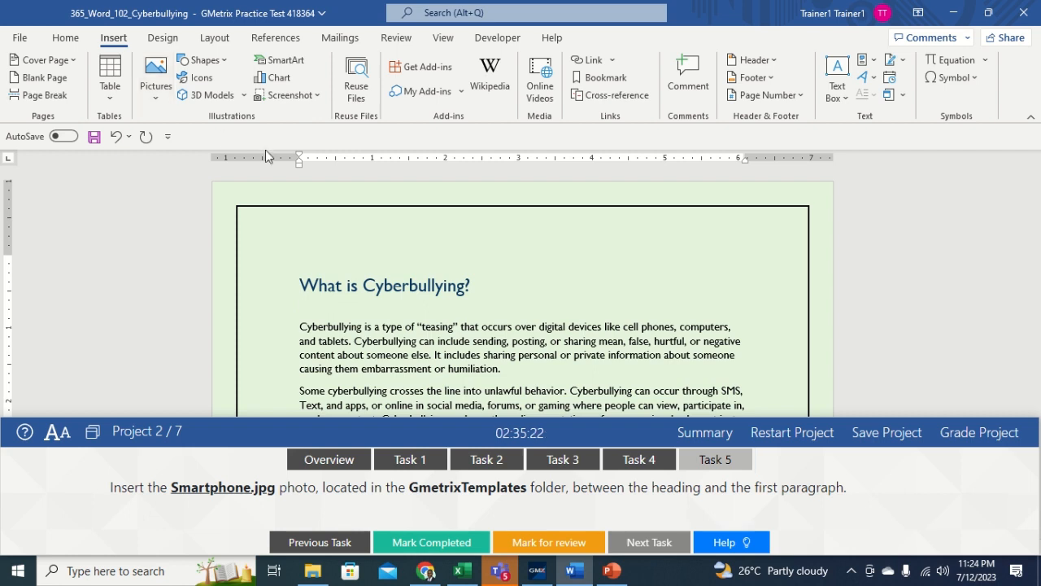
{"action": "left_click", "coordinate": [158, 96]}
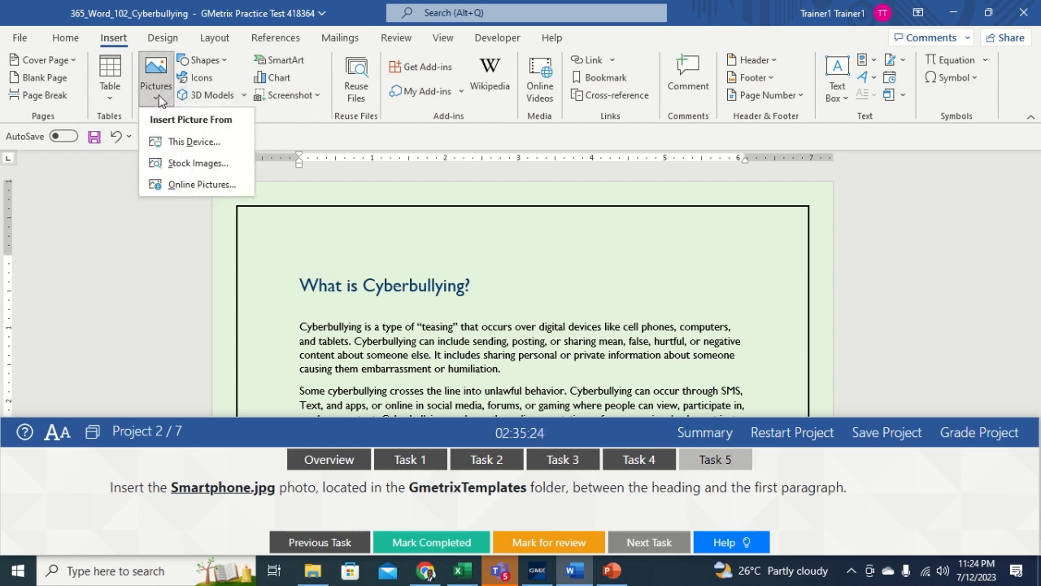
{"action": "left_click", "coordinate": [183, 142]}
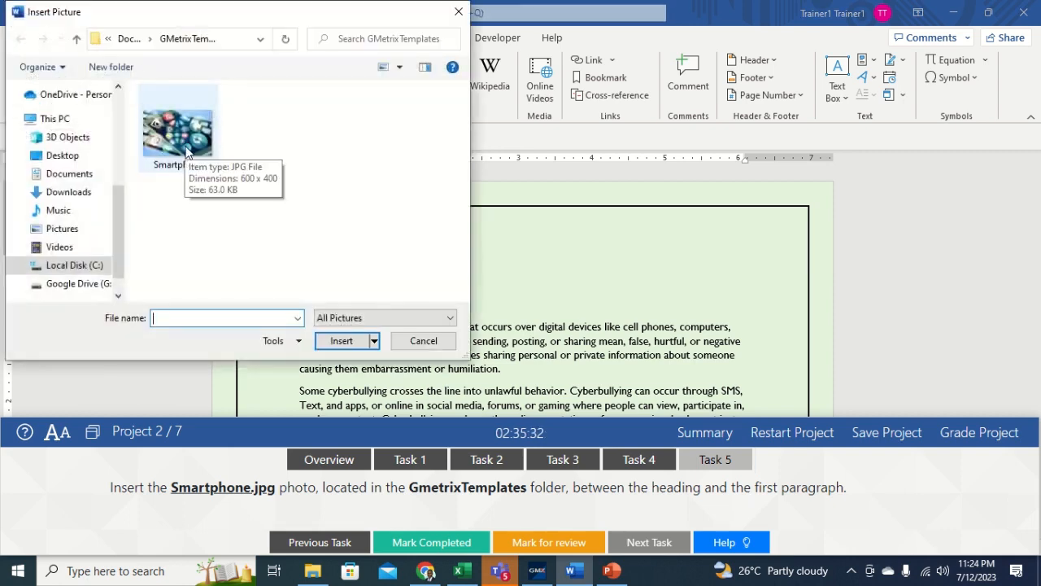
{"action": "left_click", "coordinate": [186, 152]}
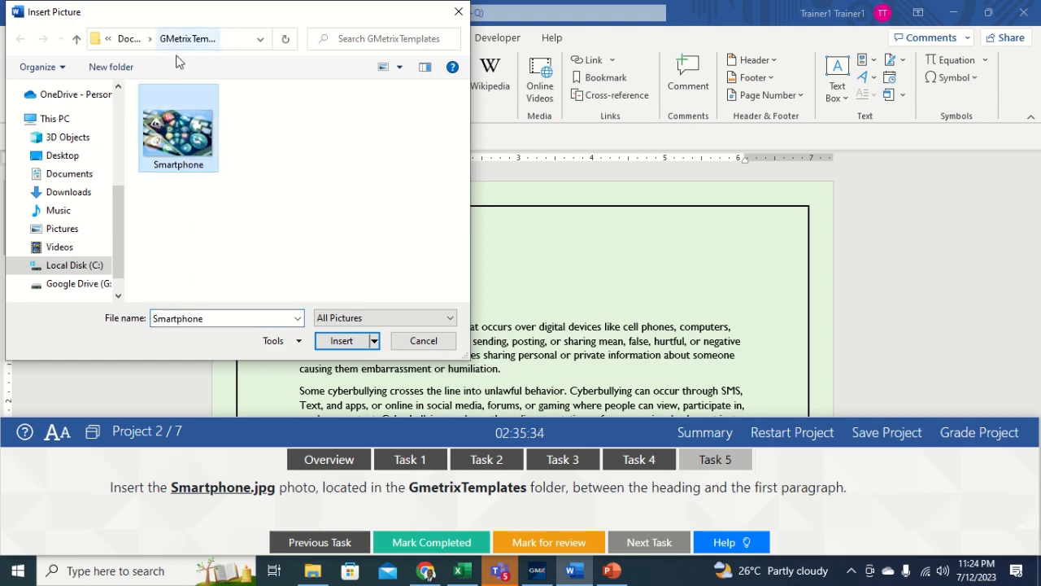
{"action": "left_click", "coordinate": [340, 341]}
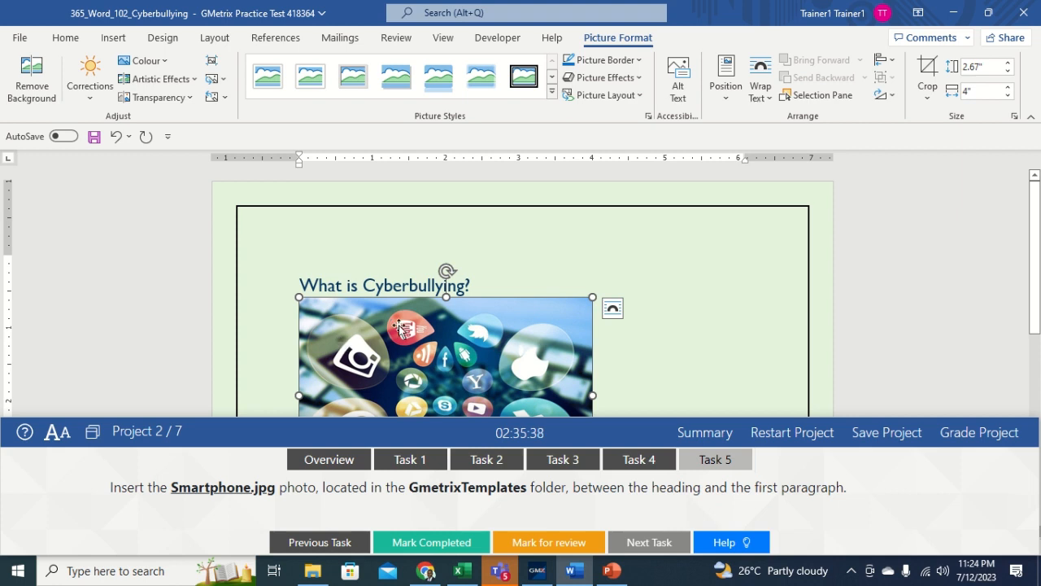
{"action": "left_click", "coordinate": [602, 361]}
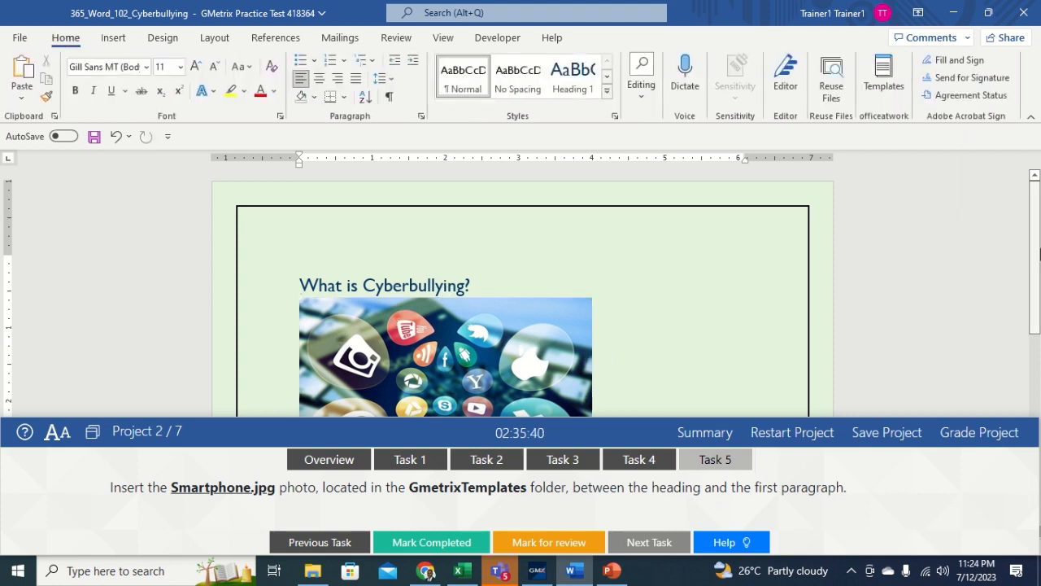
{"action": "scroll", "coordinate": [1036, 245], "scroll_direction": "down", "scroll_amount": 3}
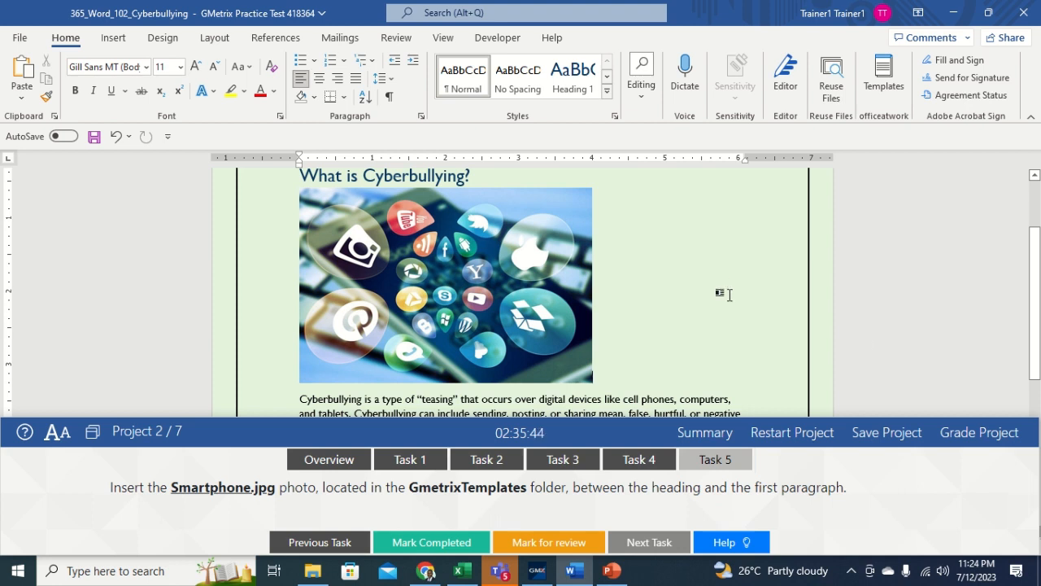
{"action": "left_click", "coordinate": [982, 440]}
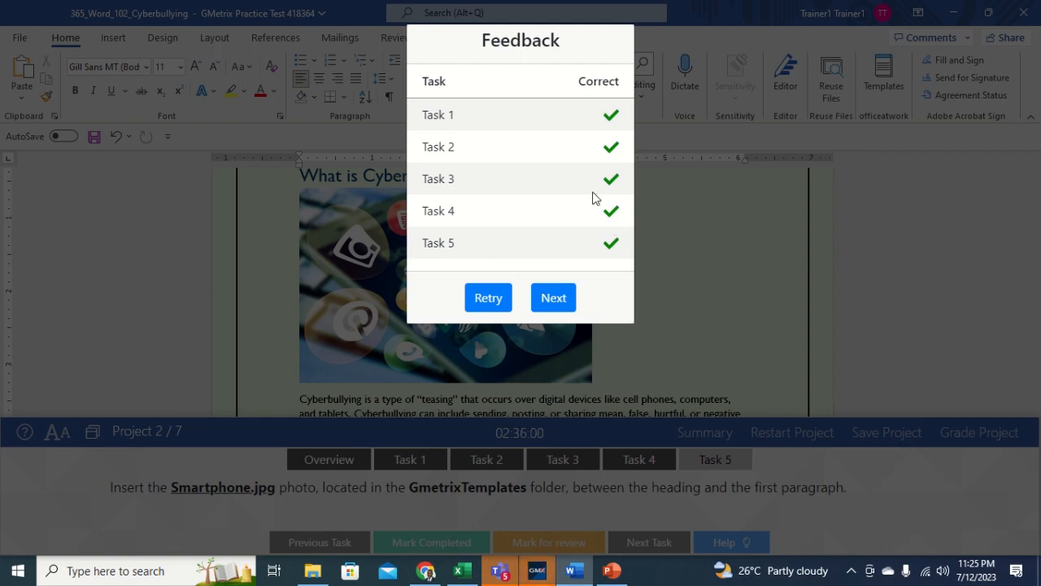
Step: Close the all-correct Feedback summary and continue to the MainStreet Bakery project
{"action": "left_click", "coordinate": [553, 297]}
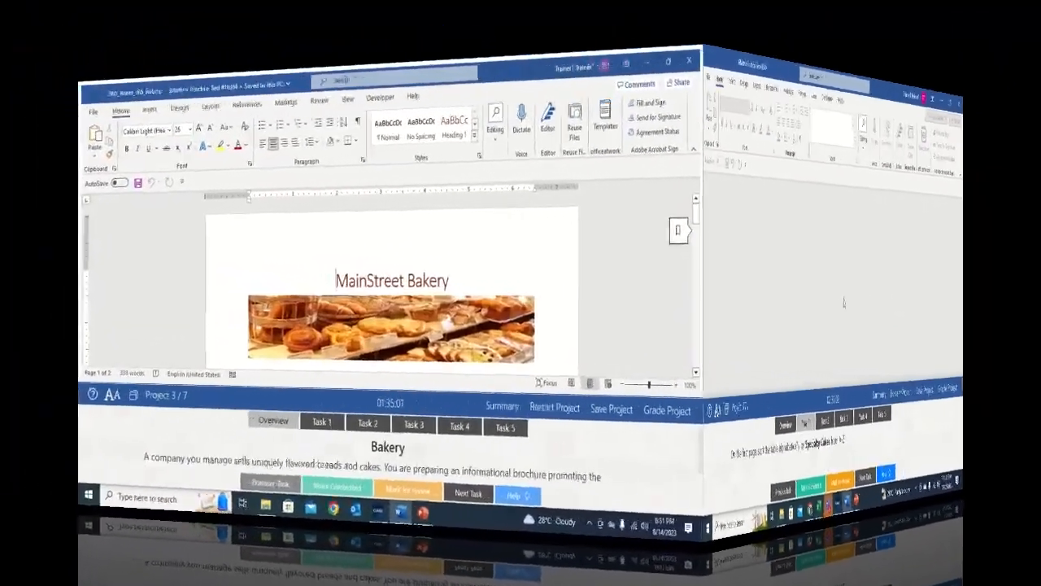
Step: Sort the cakes table by Specialty Cakes as text, ascending A–Z, with a header row
{"action": "left_click", "coordinate": [408, 460]}
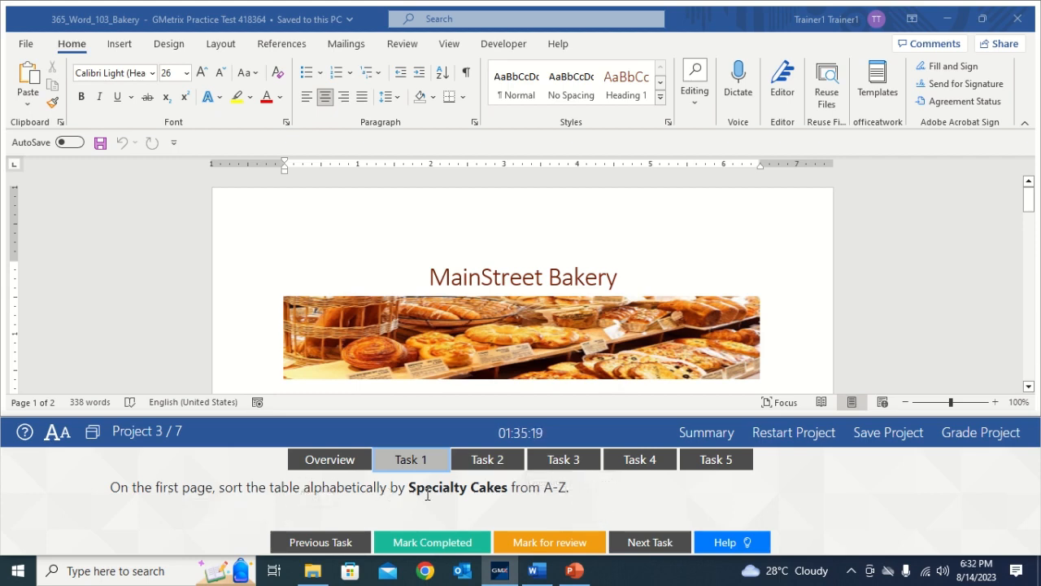
{"action": "left_click", "coordinate": [763, 278]}
{"action": "left_click_drag", "start_coordinate": [1030, 205], "coordinate": [1030, 251]}
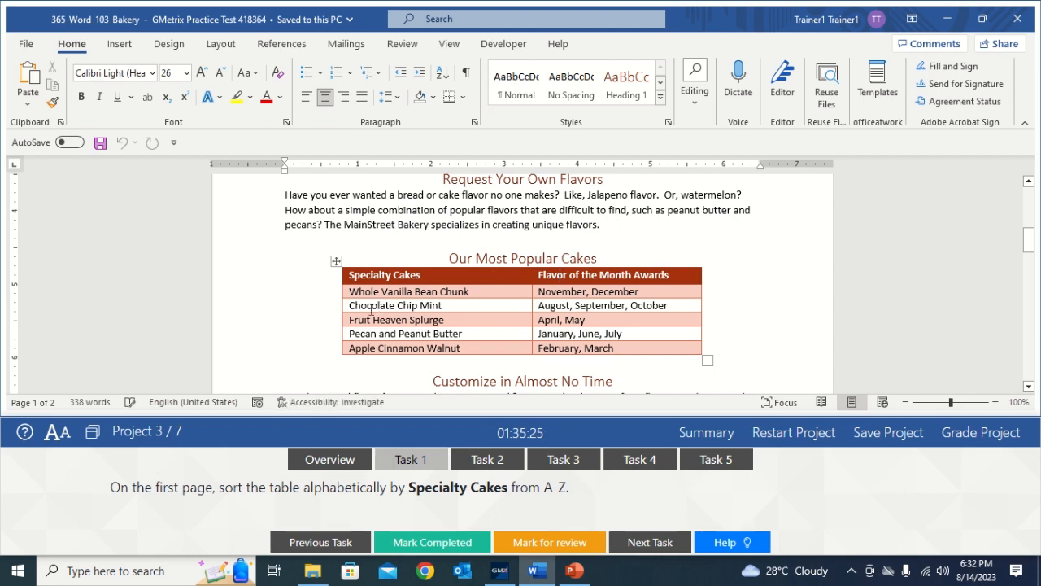
{"action": "left_click", "coordinate": [336, 262]}
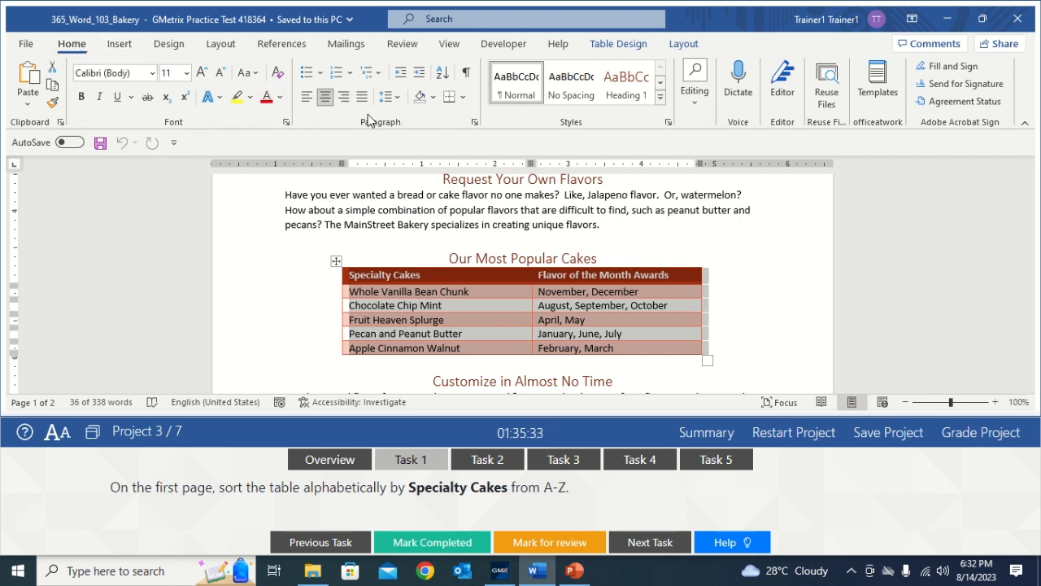
{"action": "left_click", "coordinate": [441, 76]}
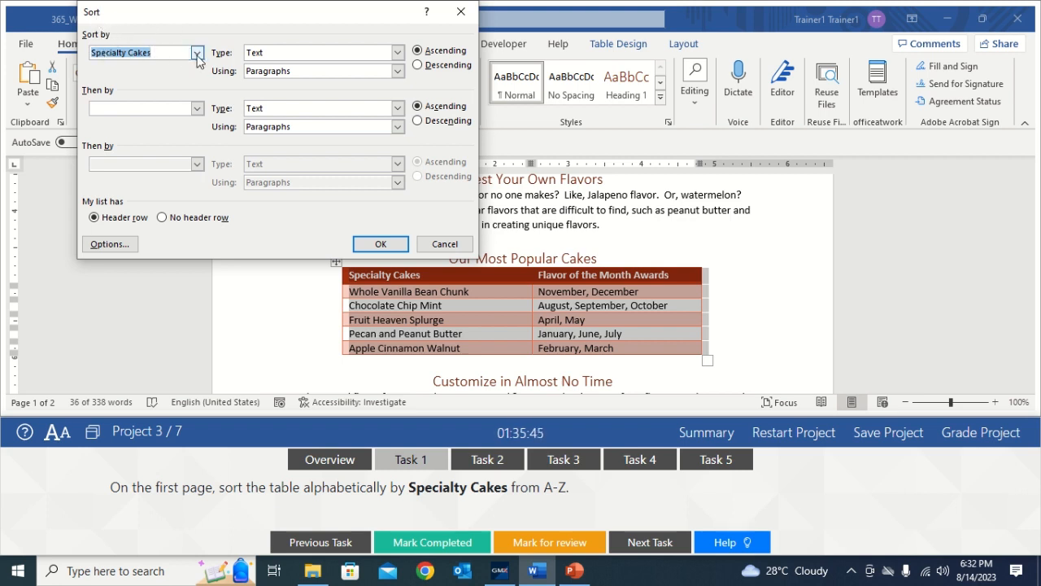
{"action": "left_click", "coordinate": [197, 52]}
{"action": "left_click", "coordinate": [172, 63]}
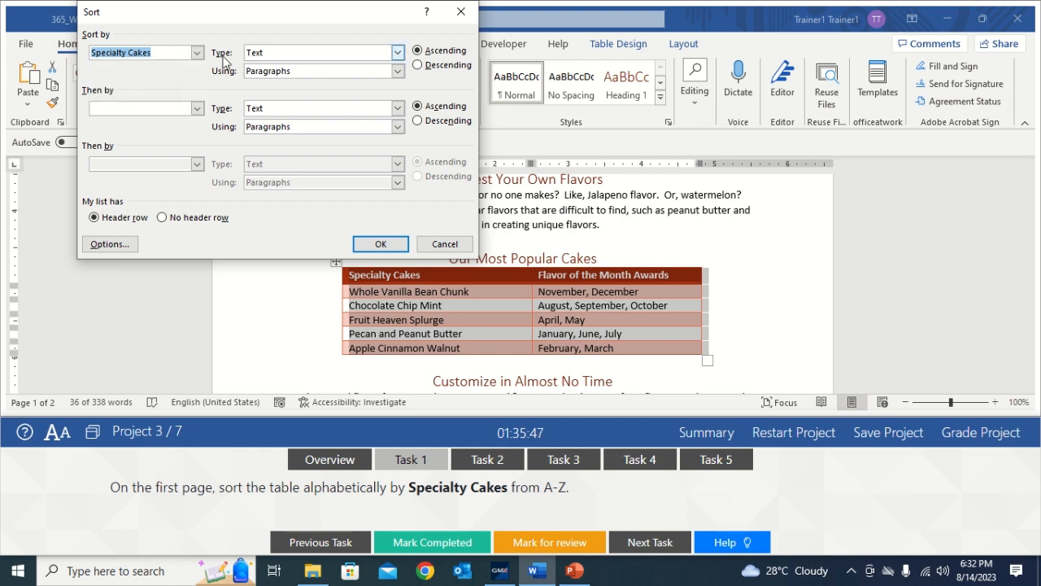
{"action": "left_click", "coordinate": [397, 53]}
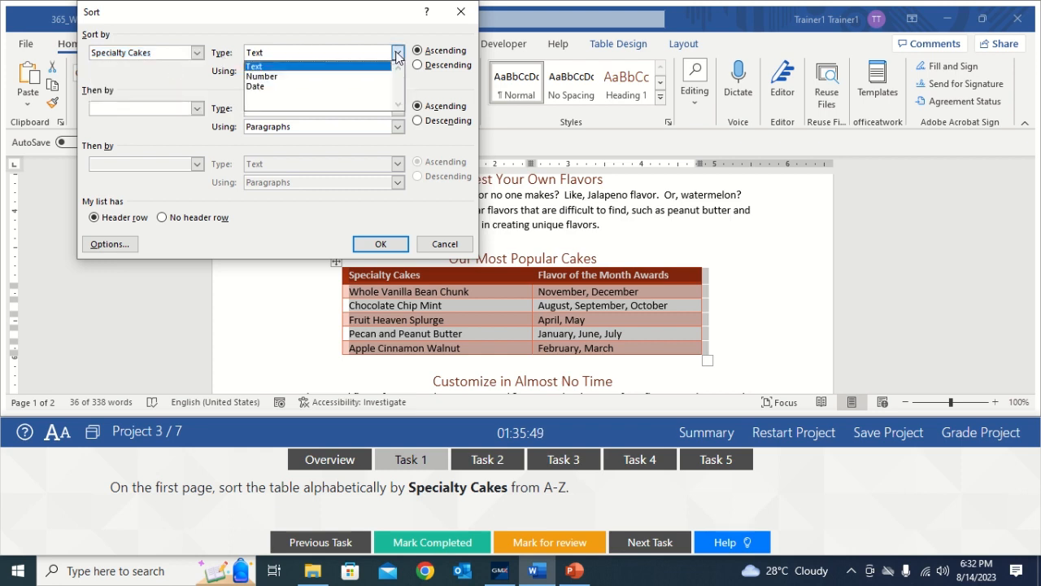
{"action": "left_click", "coordinate": [326, 66]}
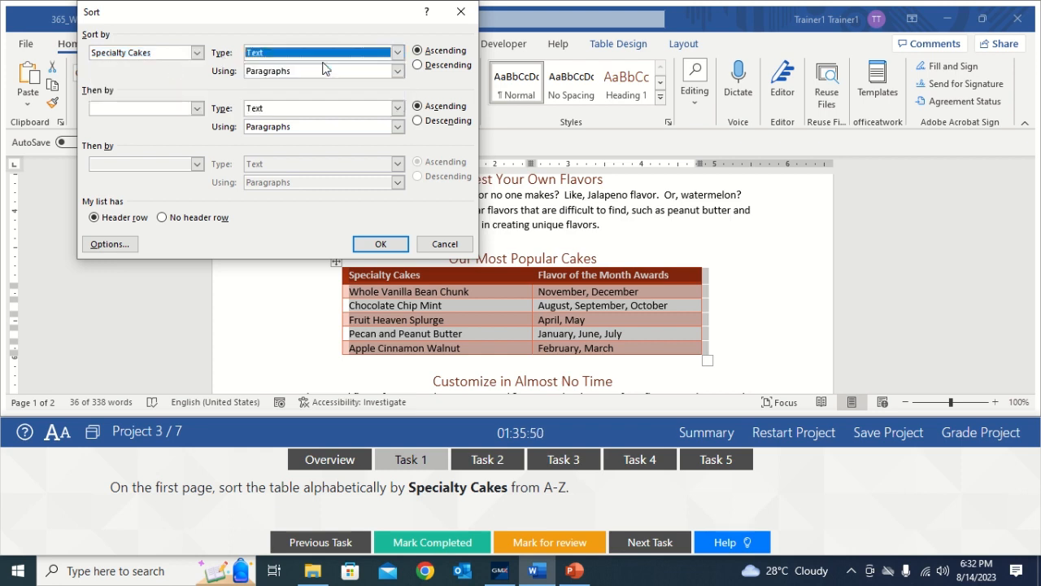
{"action": "left_click", "coordinate": [422, 53]}
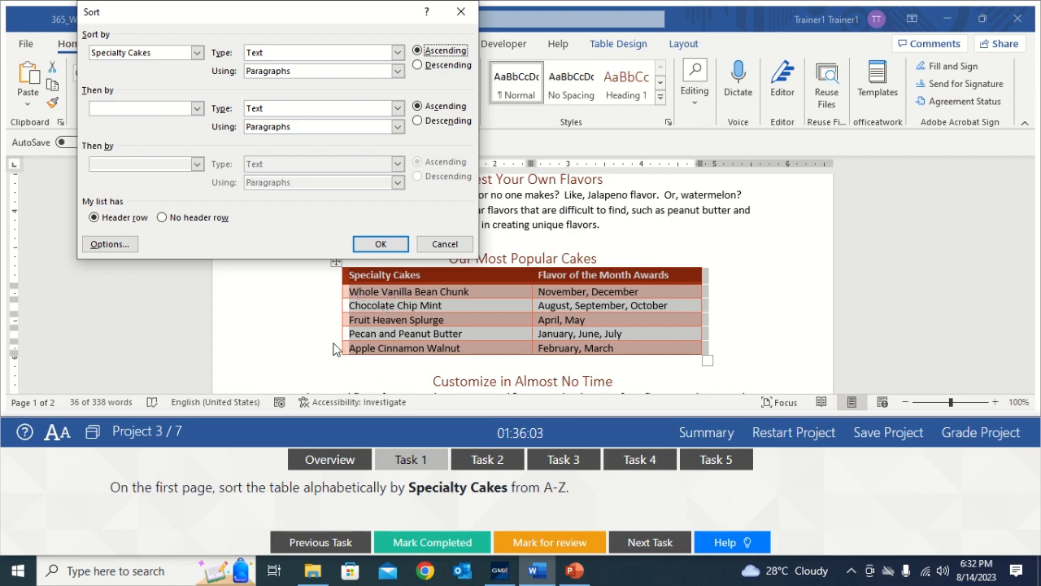
{"action": "left_click", "coordinate": [382, 244]}
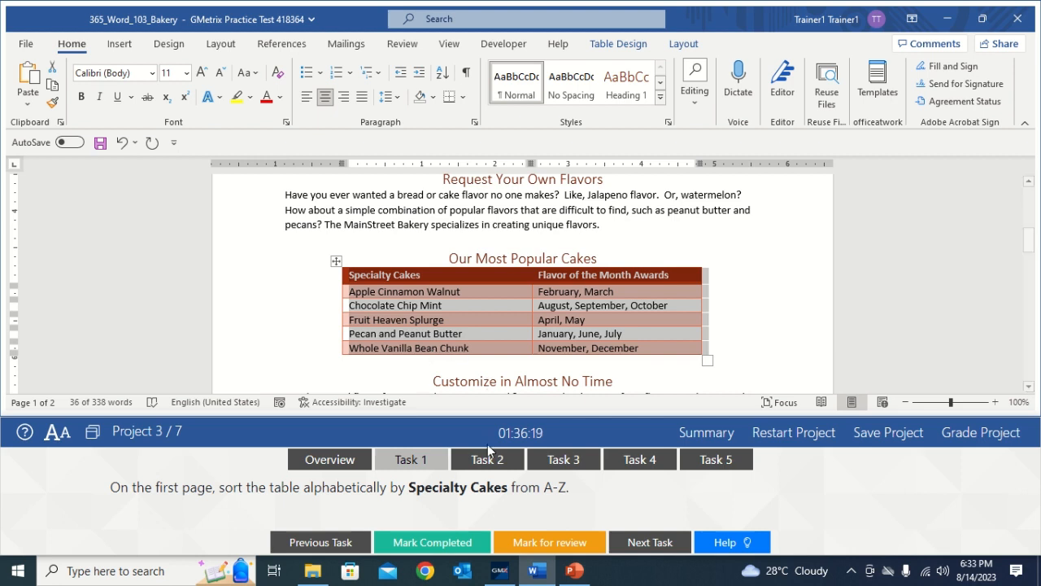
Step: Mark the table-sorting task completed and move on to the bullet-list task
{"action": "left_click", "coordinate": [739, 337]}
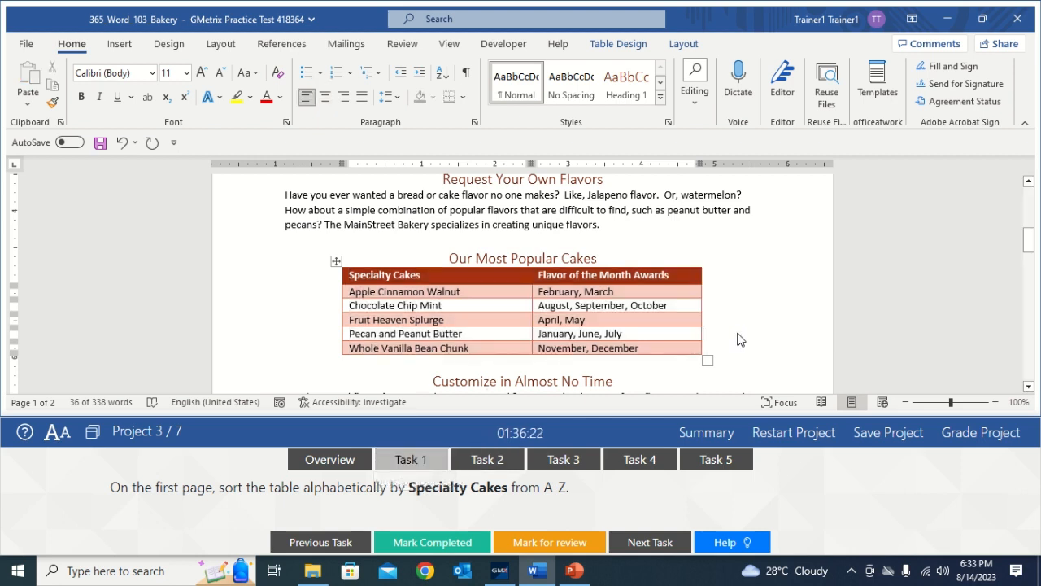
{"action": "left_click", "coordinate": [424, 461]}
{"action": "left_click", "coordinate": [420, 542]}
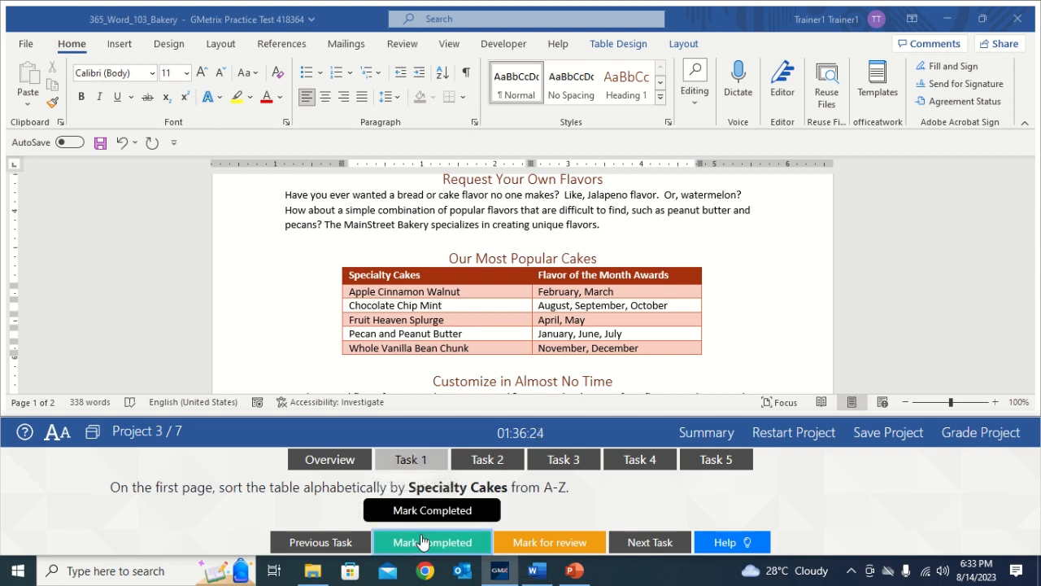
{"action": "left_click", "coordinate": [485, 460]}
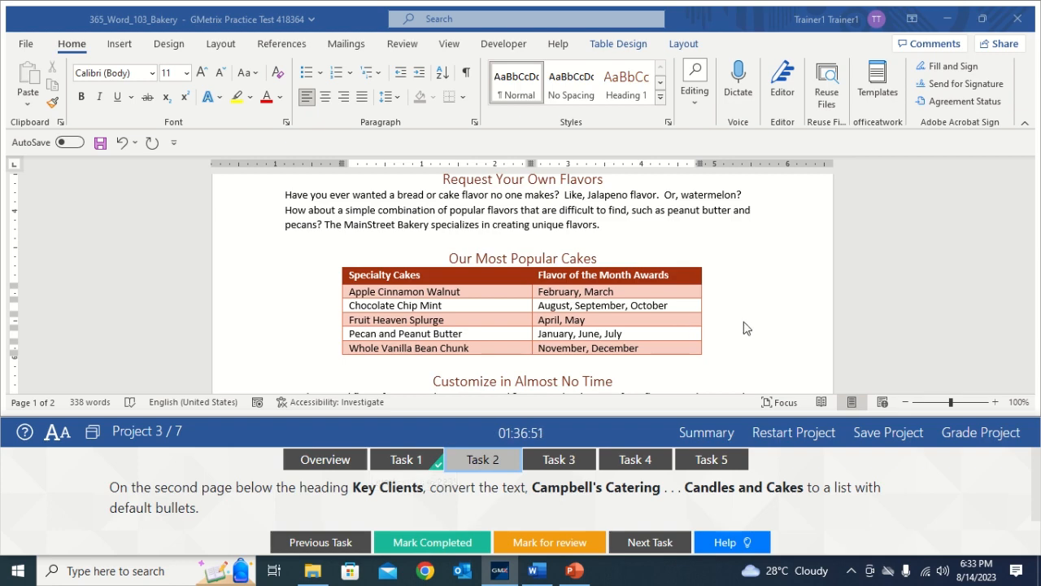
Step: Bullet the client lines Campbell's Catering through Candles and Cakes, and mark the task completed
{"action": "left_click_drag", "start_coordinate": [1030, 262], "coordinate": [1033, 303]}
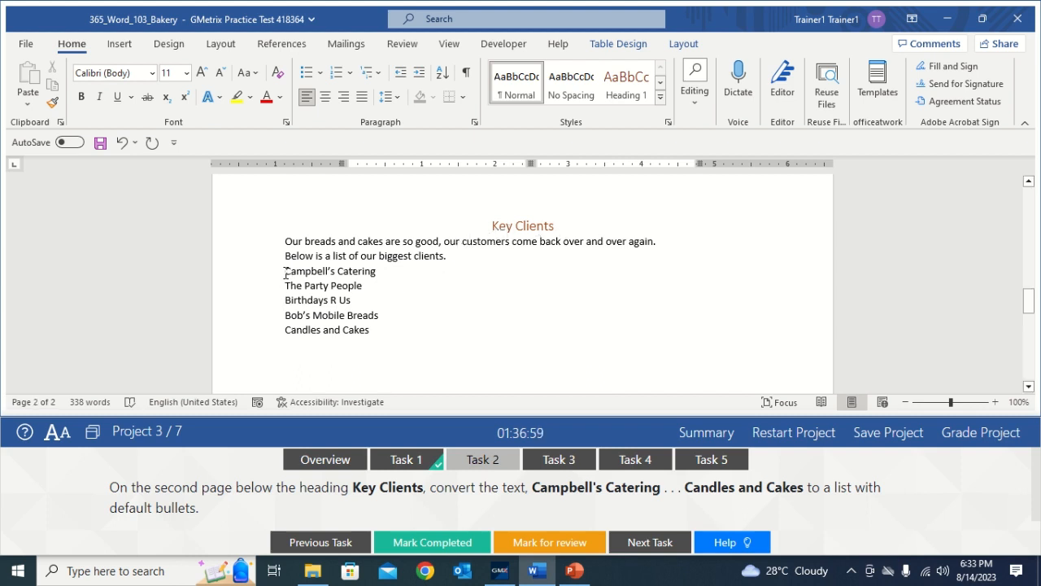
{"action": "left_click_drag", "start_coordinate": [285, 273], "coordinate": [379, 340]}
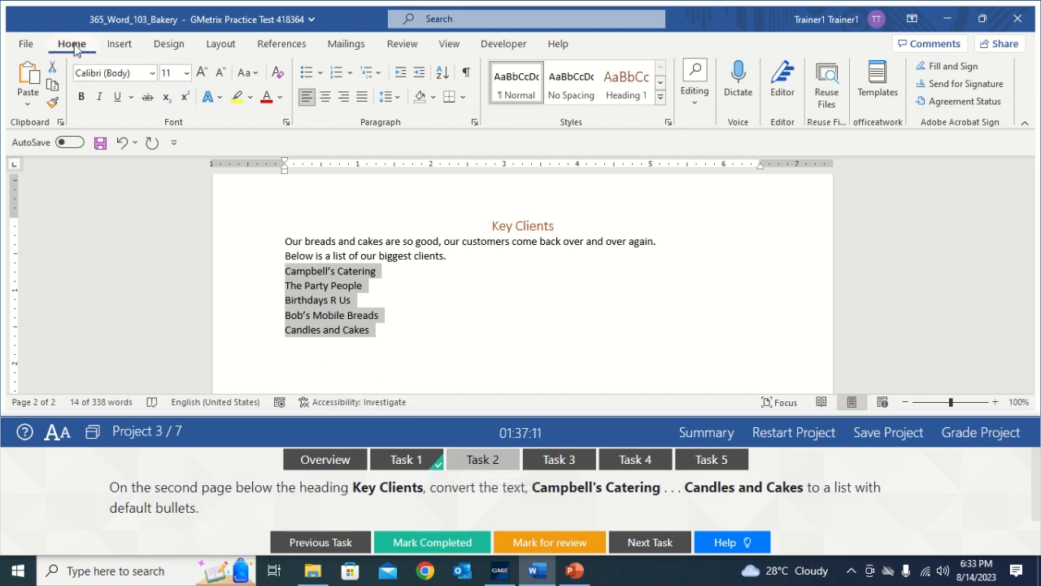
{"action": "left_click", "coordinate": [307, 73]}
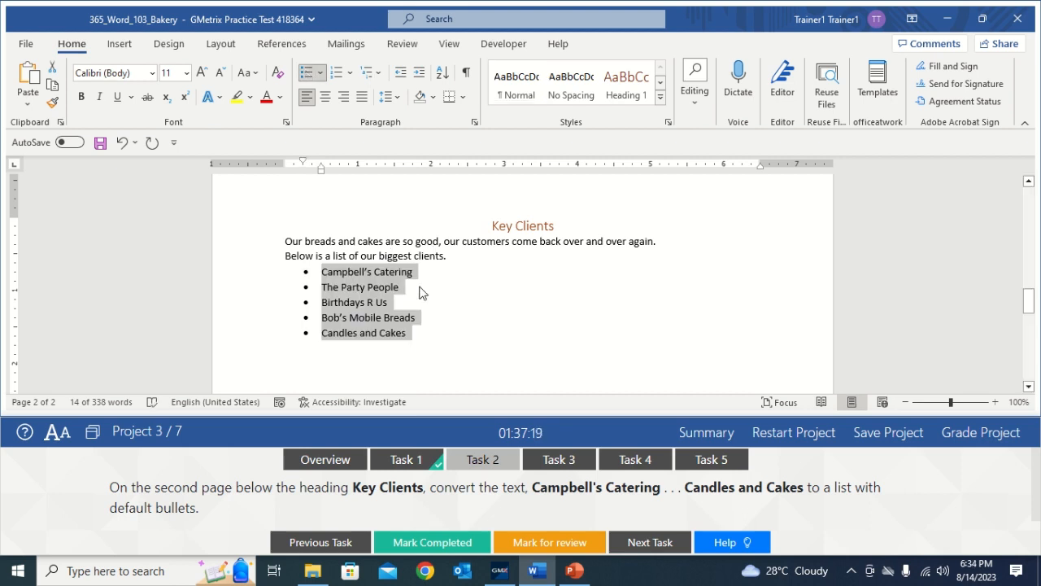
{"action": "left_click", "coordinate": [487, 316]}
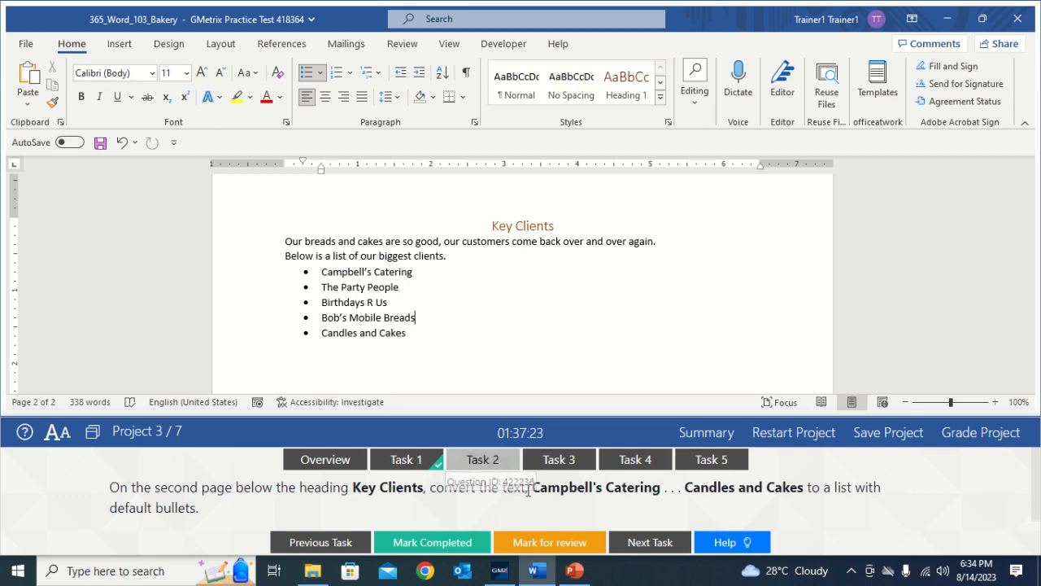
{"action": "left_click", "coordinate": [440, 540]}
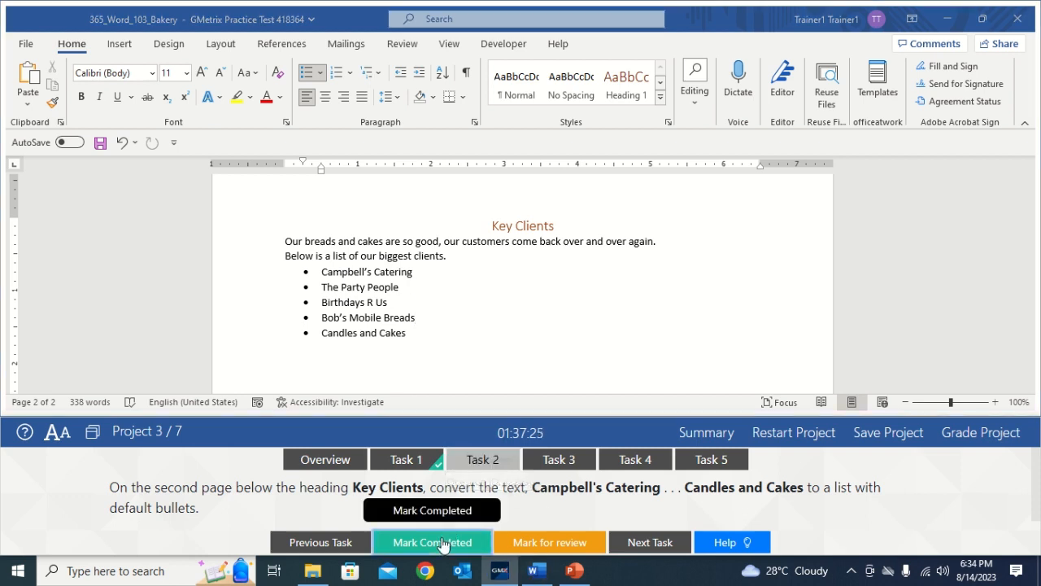
{"action": "left_click", "coordinate": [566, 460]}
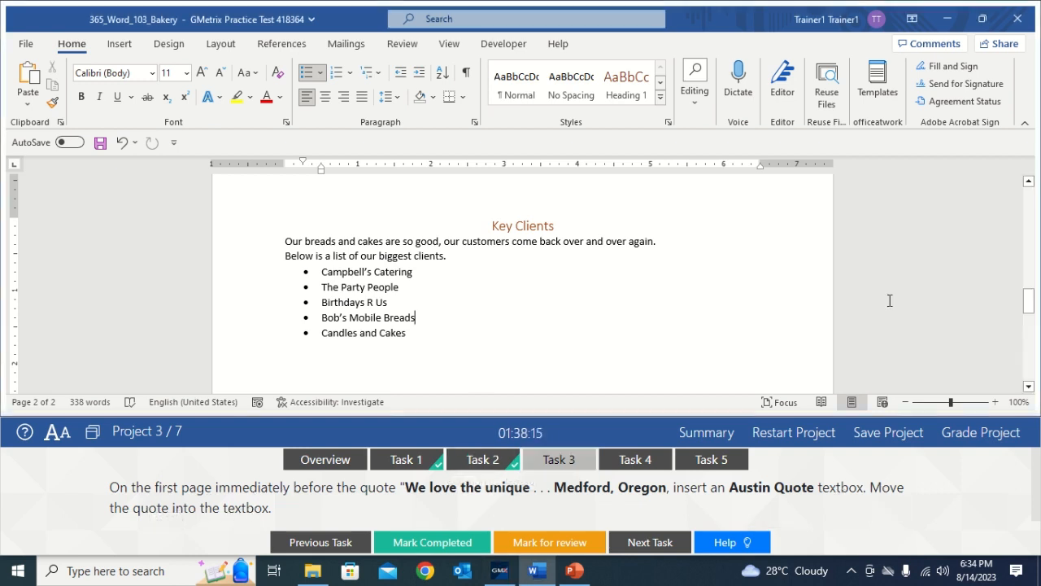
{"action": "left_click_drag", "start_coordinate": [1028, 301], "coordinate": [1031, 268]}
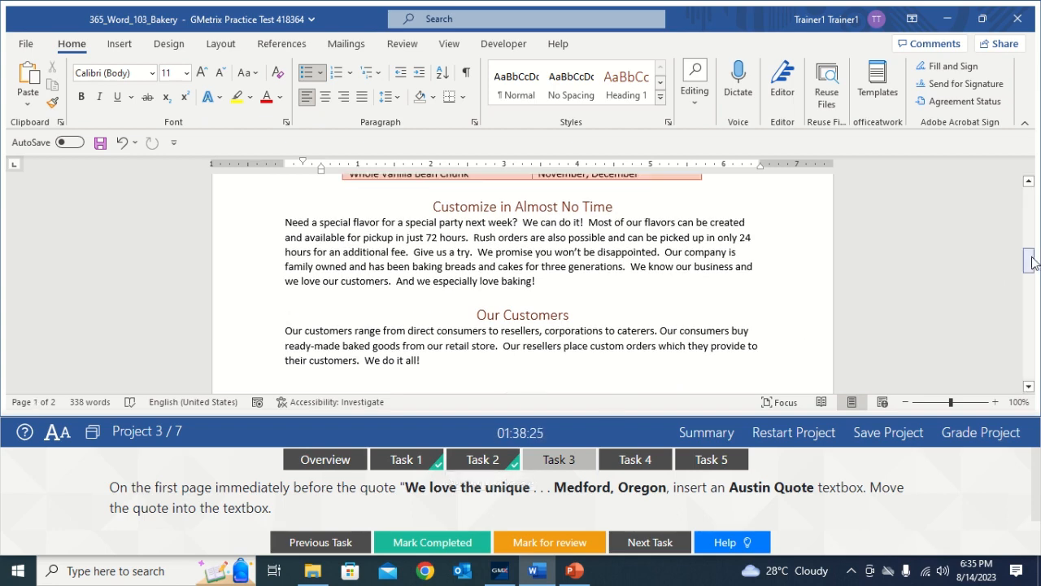
Step: Insert an Austin Quote text box just before the customer quote
{"action": "left_click_drag", "start_coordinate": [1028, 262], "coordinate": [1027, 220]}
{"action": "left_click", "coordinate": [335, 299]}
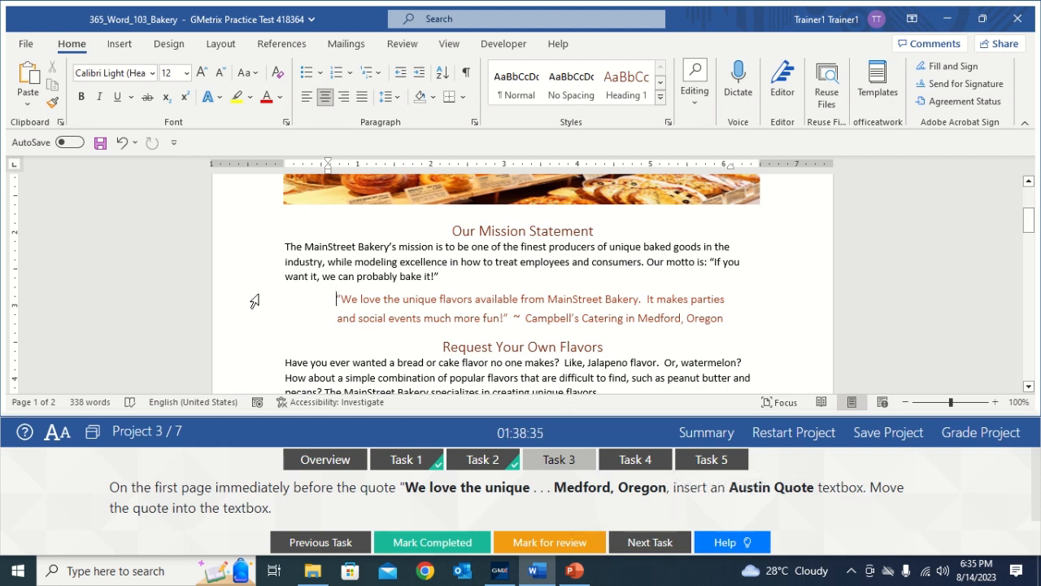
{"action": "left_click", "coordinate": [119, 45]}
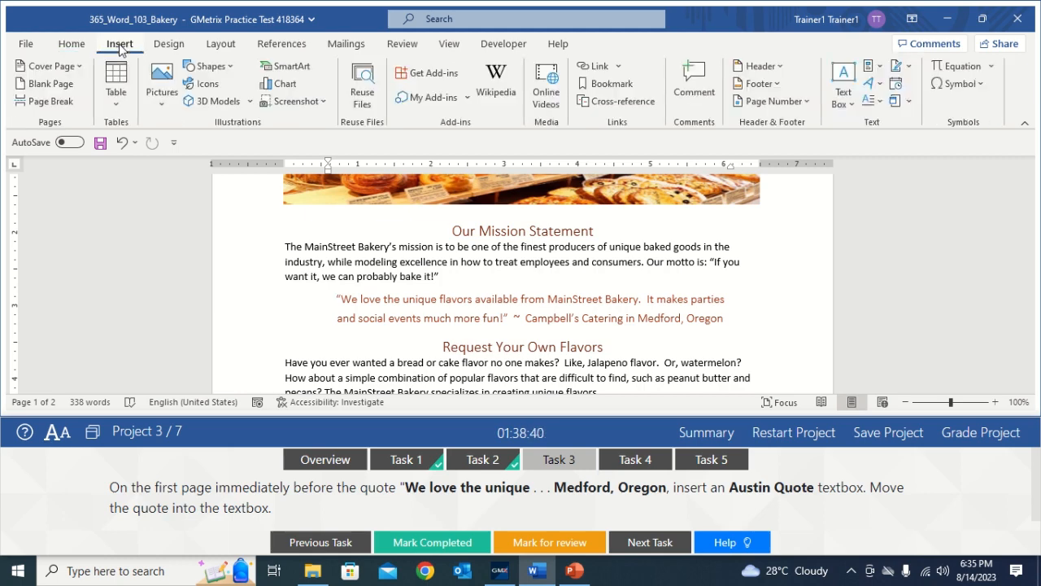
{"action": "left_click", "coordinate": [846, 99]}
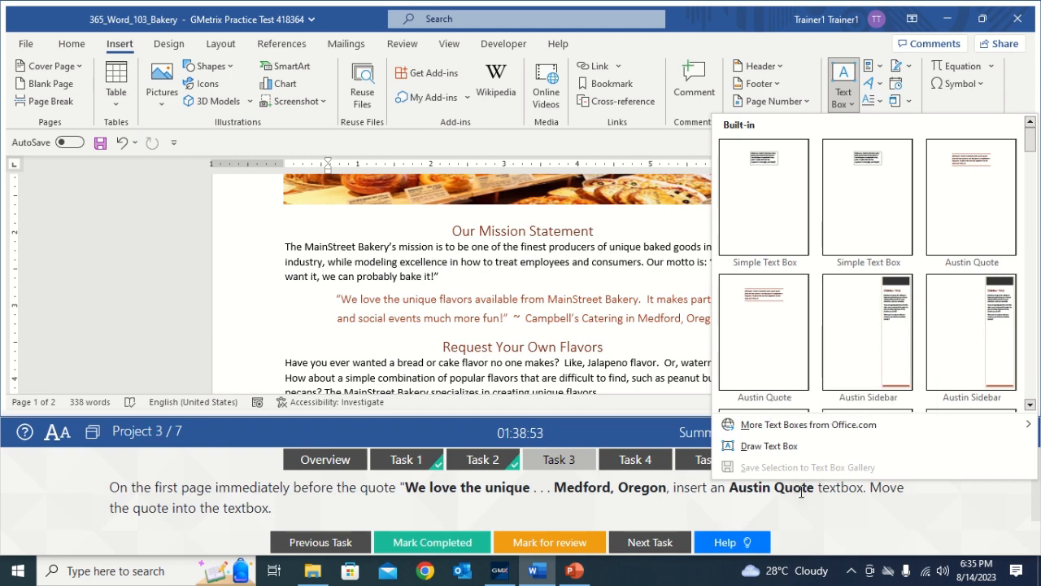
{"action": "left_click", "coordinate": [766, 318]}
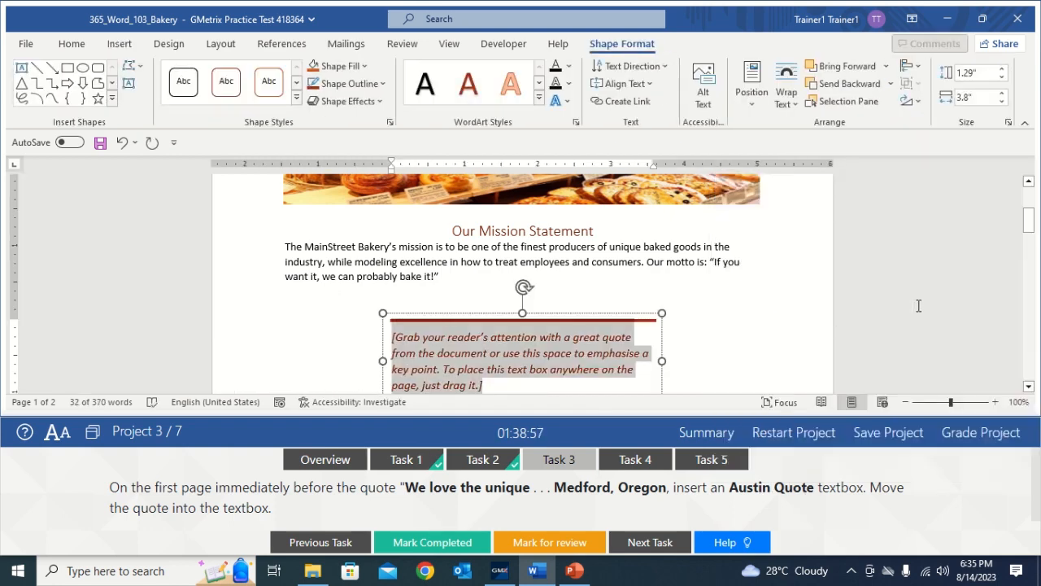
Step: Move the Medford, Oregon quote paragraph into the Austin Quote box and mark the task completed
{"action": "left_click_drag", "start_coordinate": [1029, 225], "coordinate": [1034, 244]}
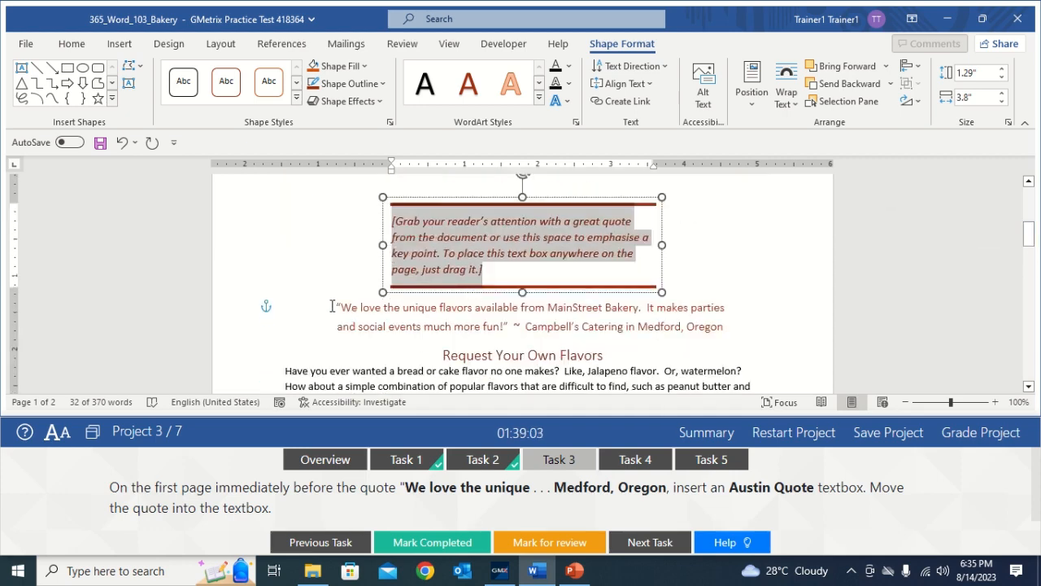
{"action": "left_click_drag", "start_coordinate": [335, 307], "coordinate": [705, 322]}
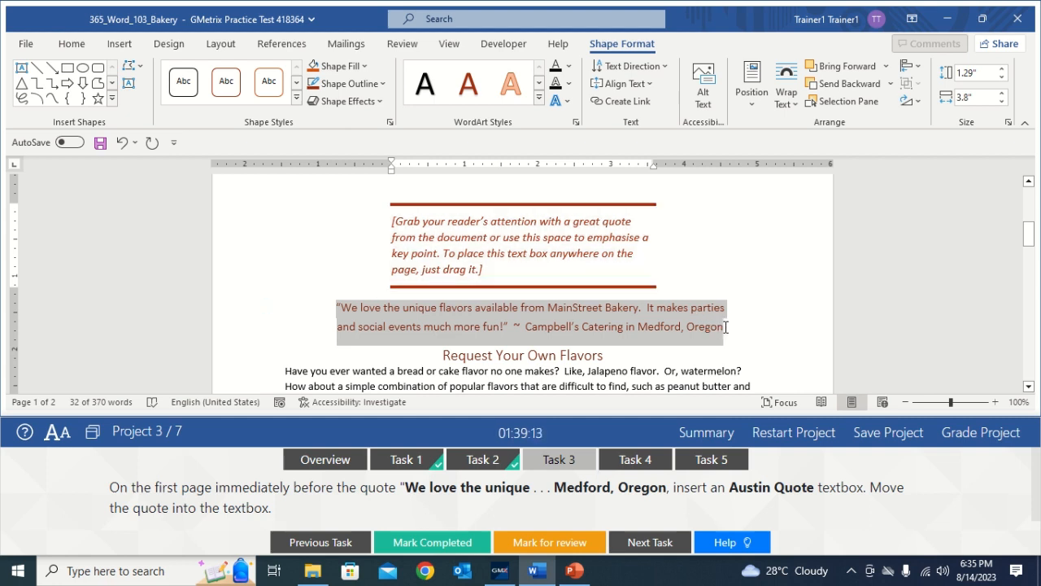
{"action": "left_click_drag", "start_coordinate": [724, 327], "coordinate": [725, 329]}
{"action": "key", "text": "ctrl+c"}
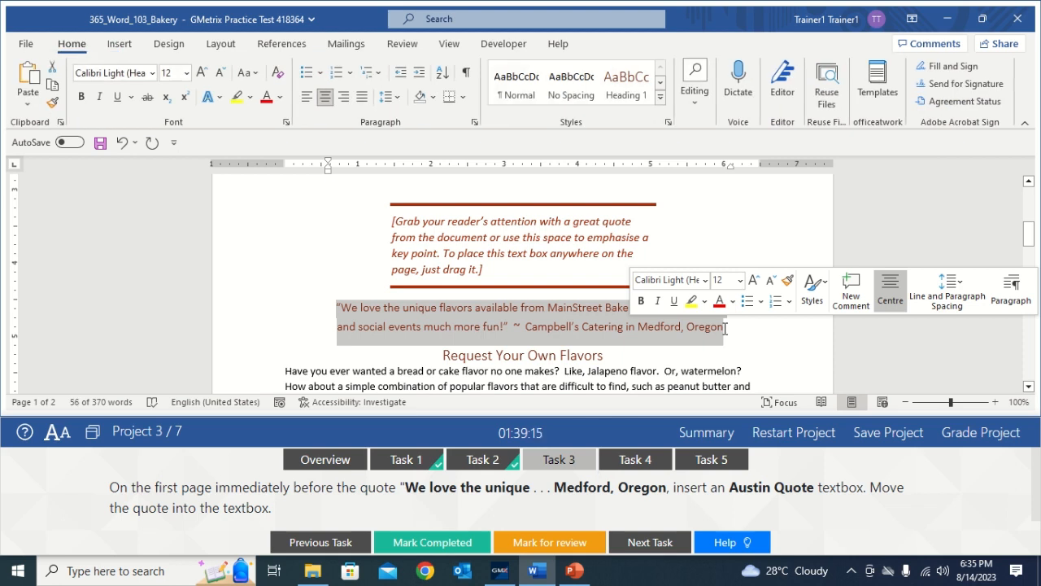
{"action": "left_click", "coordinate": [53, 72]}
{"action": "left_click", "coordinate": [435, 235]}
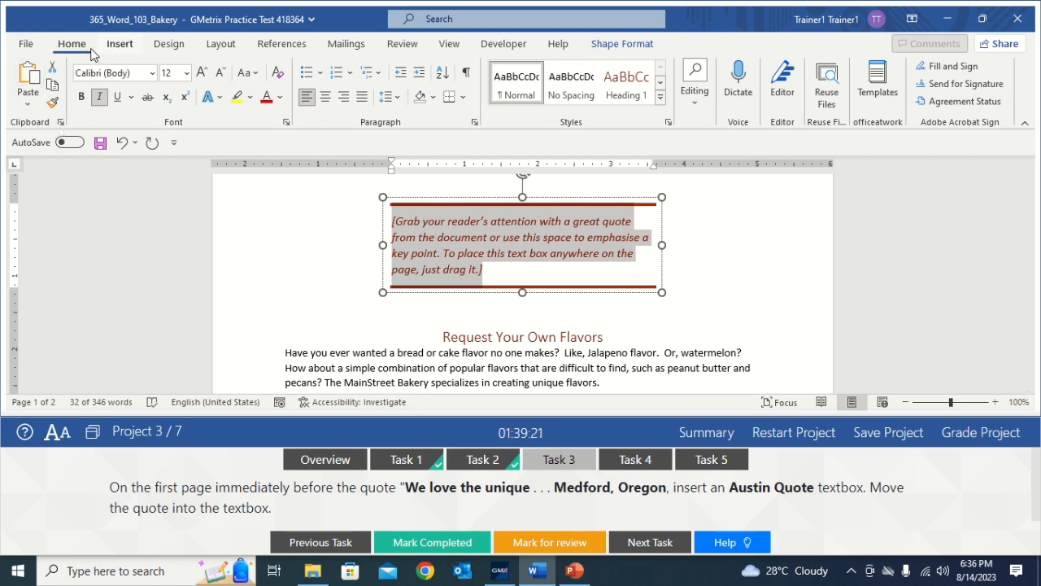
{"action": "left_click", "coordinate": [30, 76]}
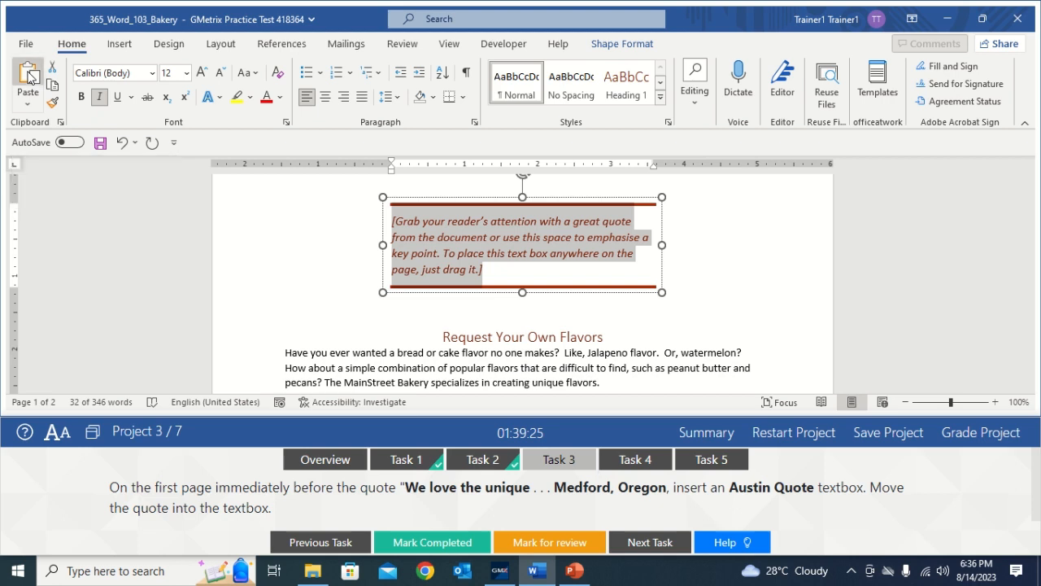
{"action": "left_click", "coordinate": [717, 257]}
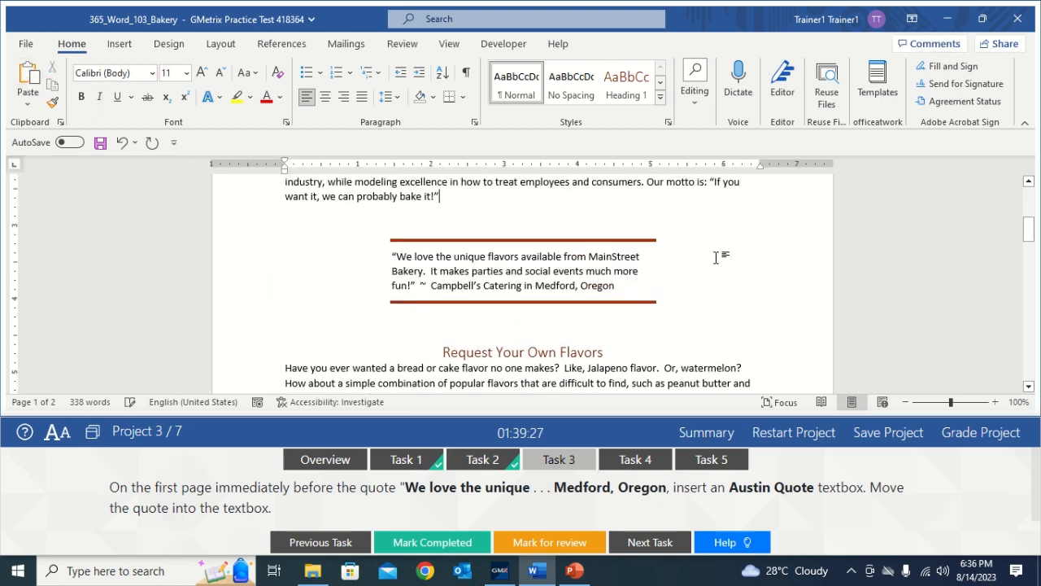
{"action": "left_click", "coordinate": [458, 543]}
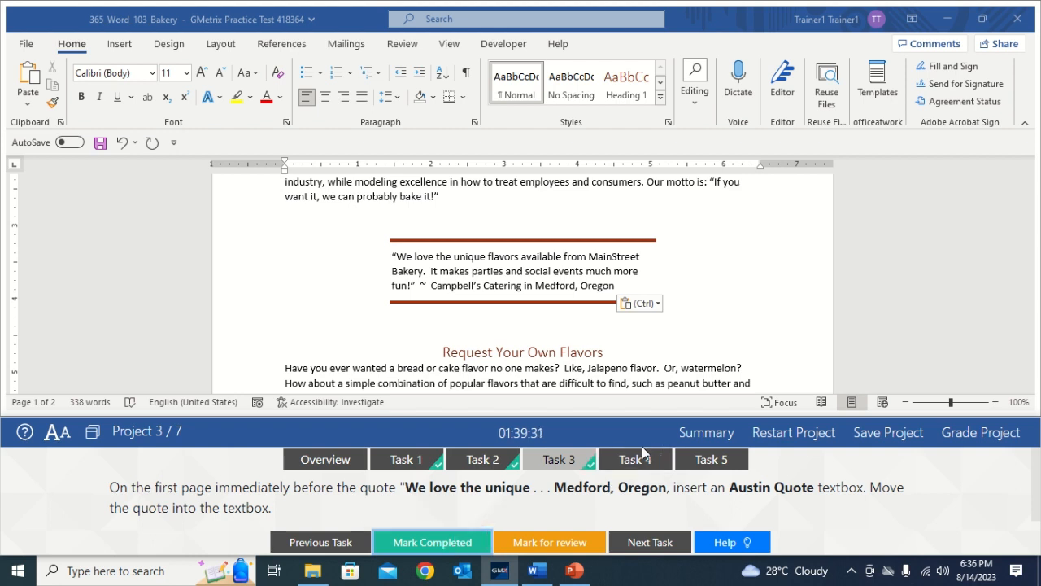
{"action": "left_click", "coordinate": [634, 459]}
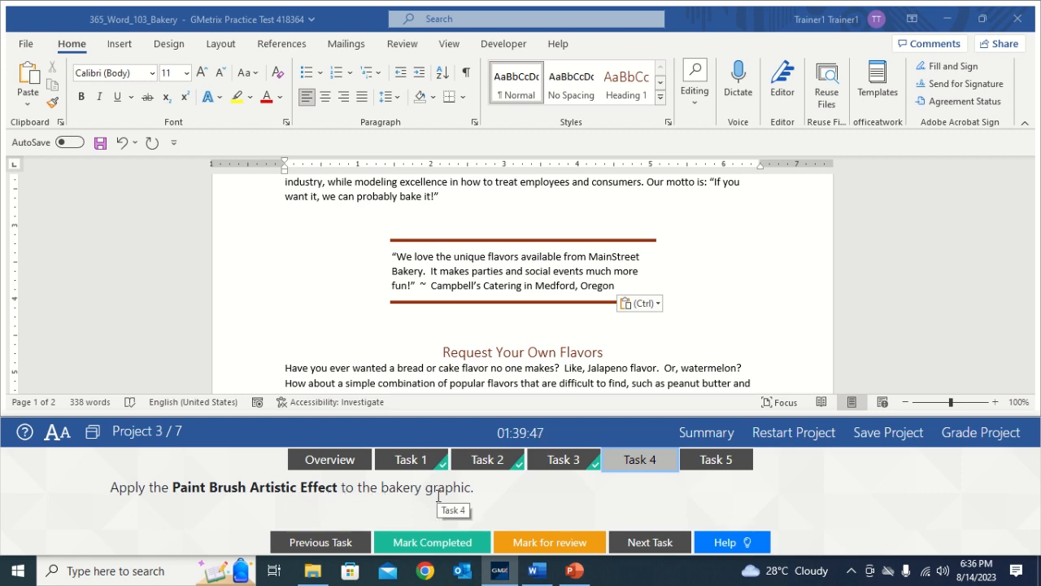
Step: Apply the Paint Brush artistic effect to the bakery image under the title
{"action": "left_click", "coordinate": [765, 303]}
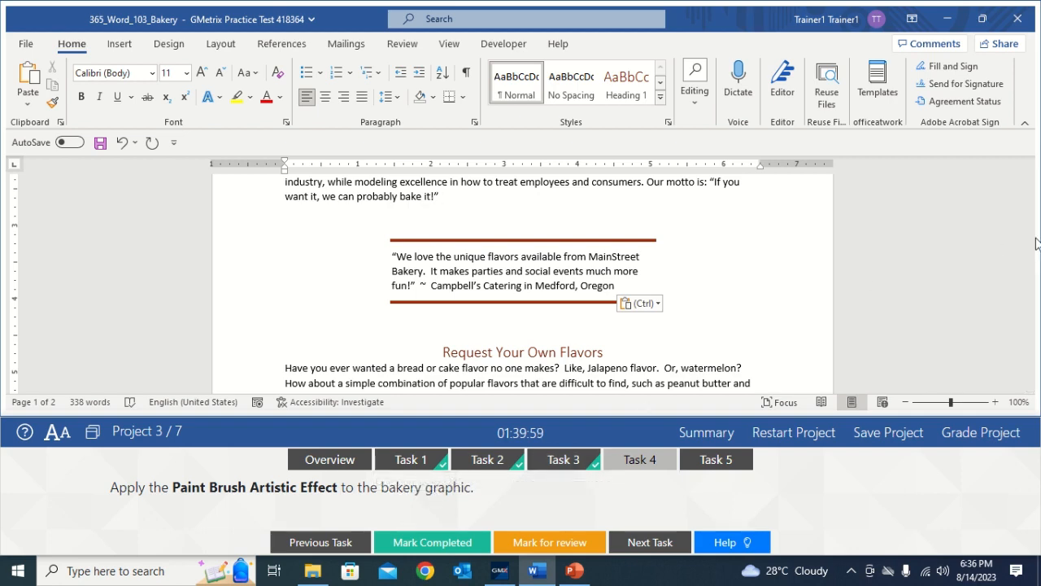
{"action": "left_click_drag", "start_coordinate": [1029, 240], "coordinate": [1030, 216]}
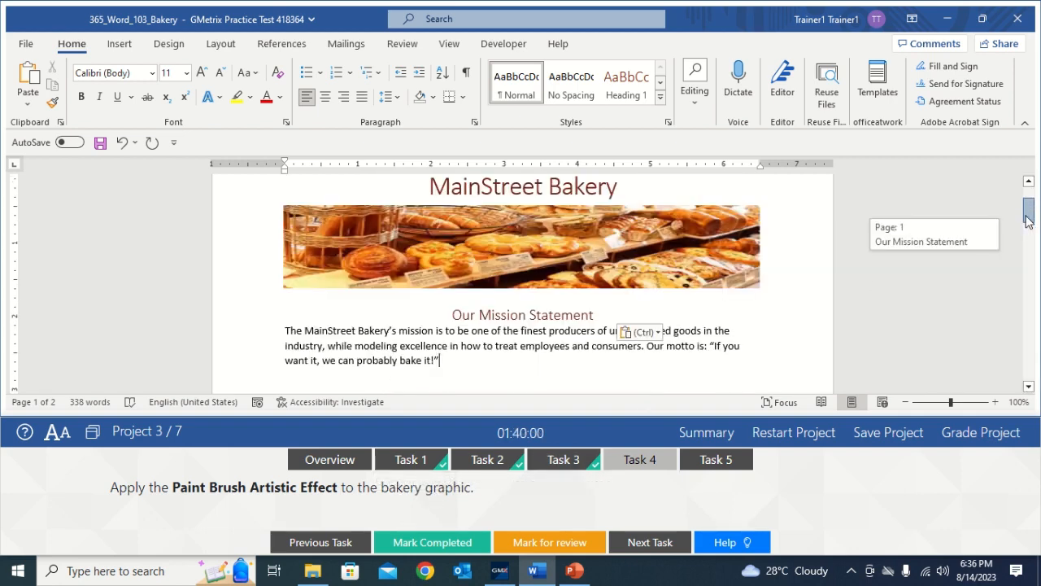
{"action": "left_click", "coordinate": [747, 248]}
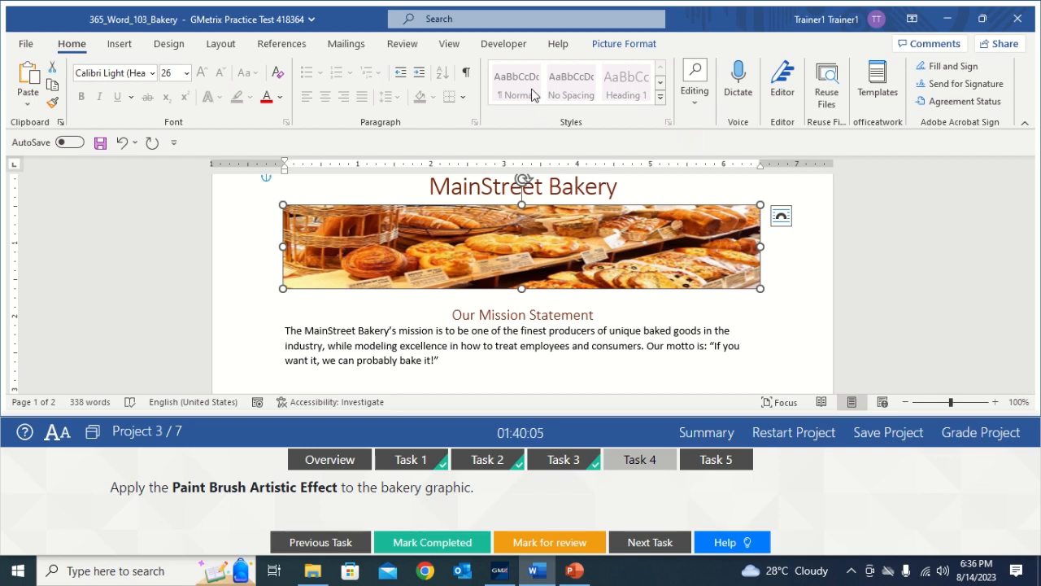
{"action": "left_click", "coordinate": [608, 45]}
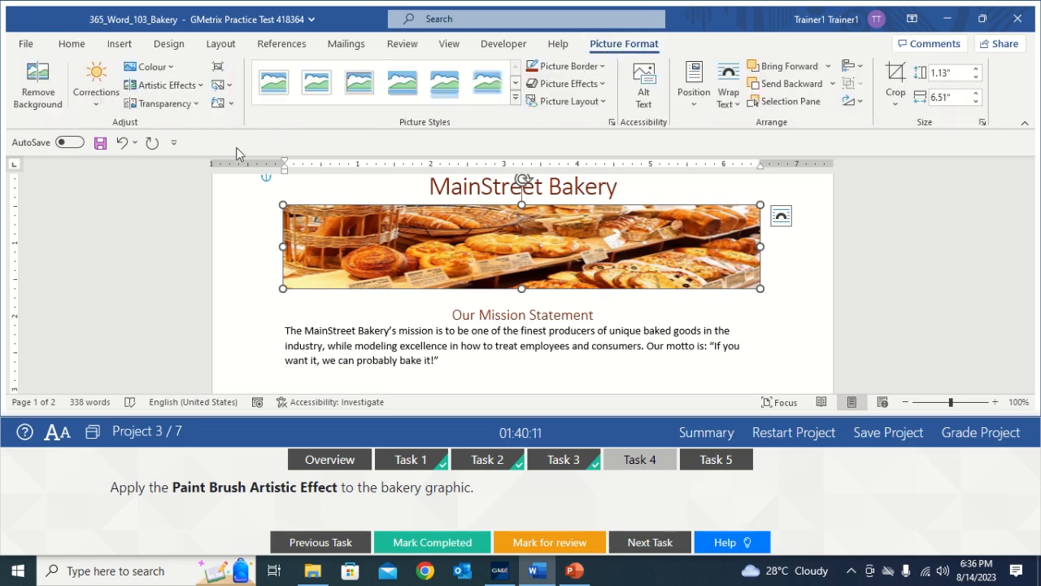
{"action": "left_click", "coordinate": [190, 85]}
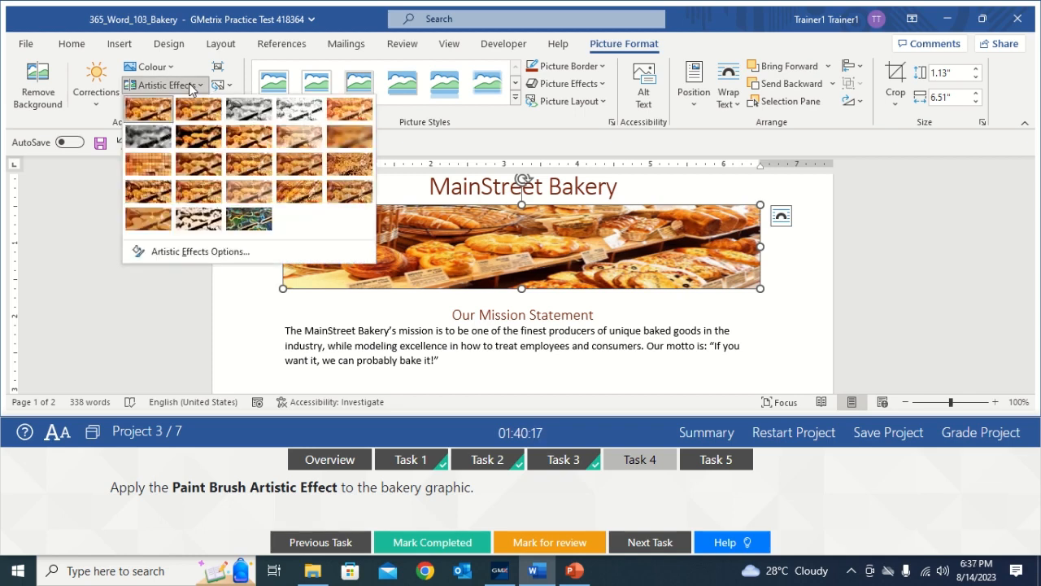
{"action": "left_click", "coordinate": [248, 143]}
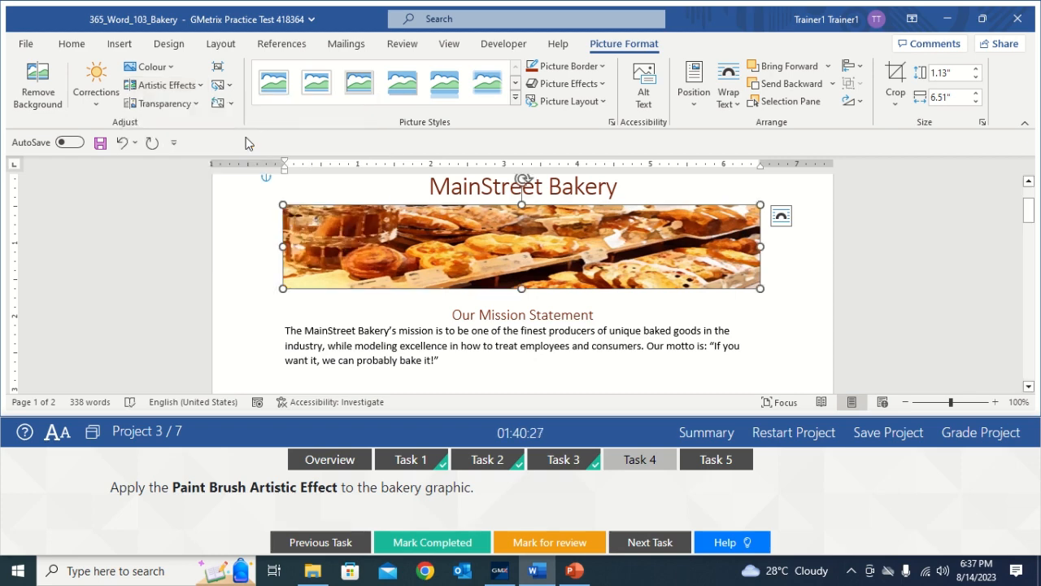
Step: Mark Task 4 completed and bring up the Task 5 instructions
{"action": "left_click", "coordinate": [630, 330]}
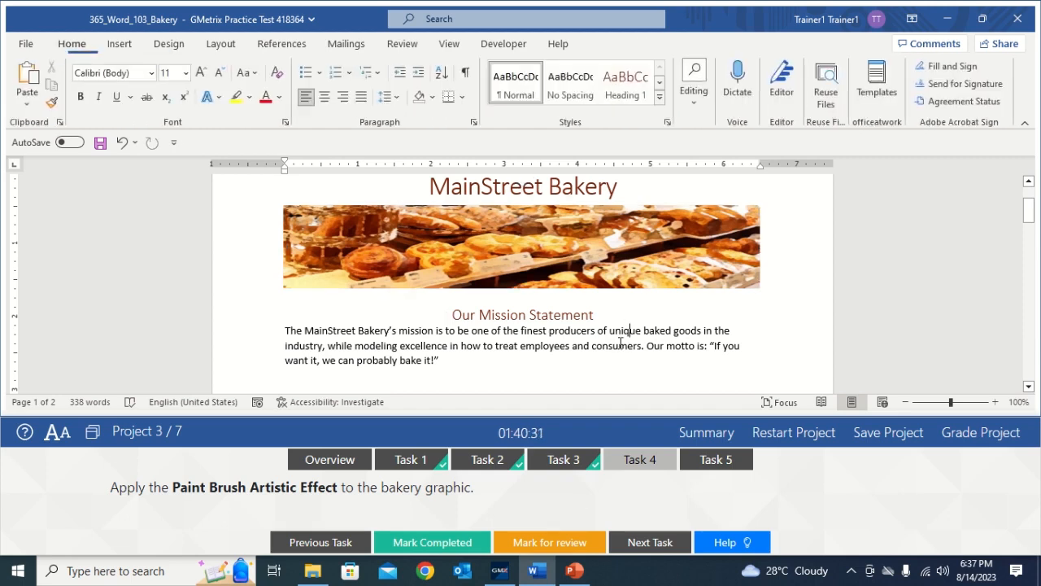
{"action": "left_click", "coordinate": [458, 542]}
{"action": "left_click", "coordinate": [723, 462]}
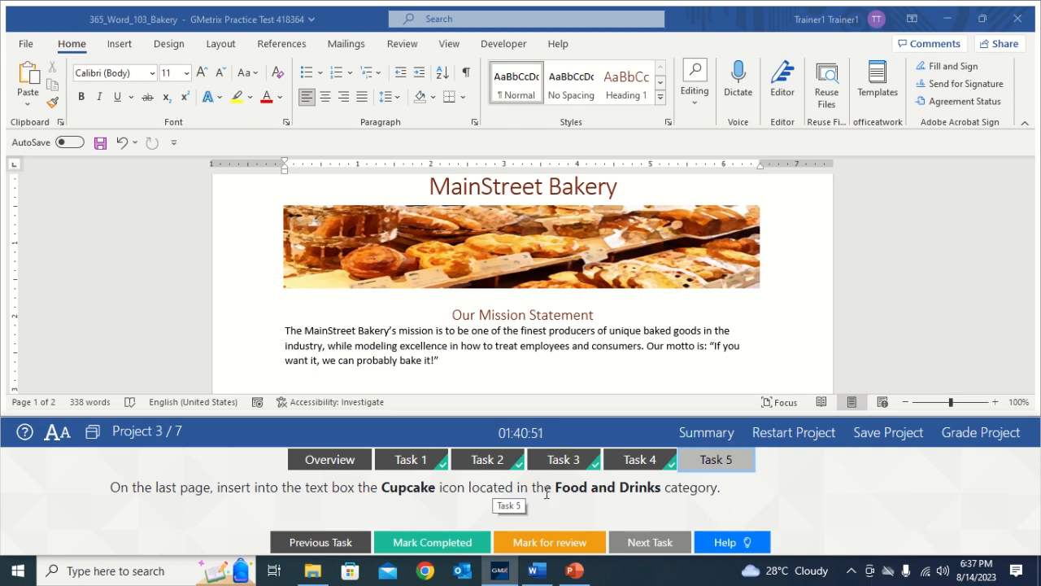
Step: Select the empty text box on the last page and open the Insert Icons library
{"action": "left_click", "coordinate": [752, 354]}
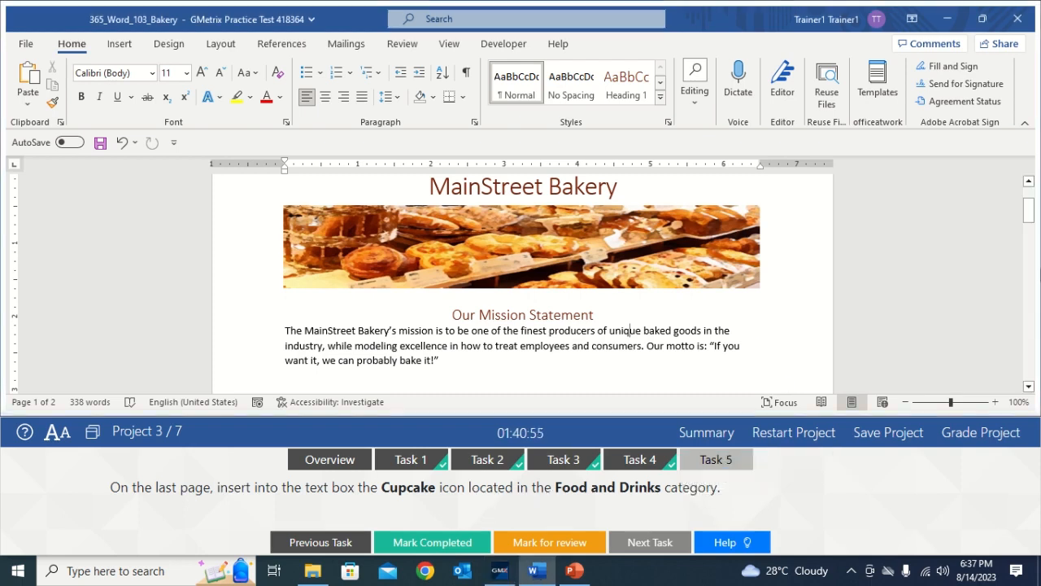
{"action": "left_click_drag", "start_coordinate": [1029, 213], "coordinate": [1028, 351]}
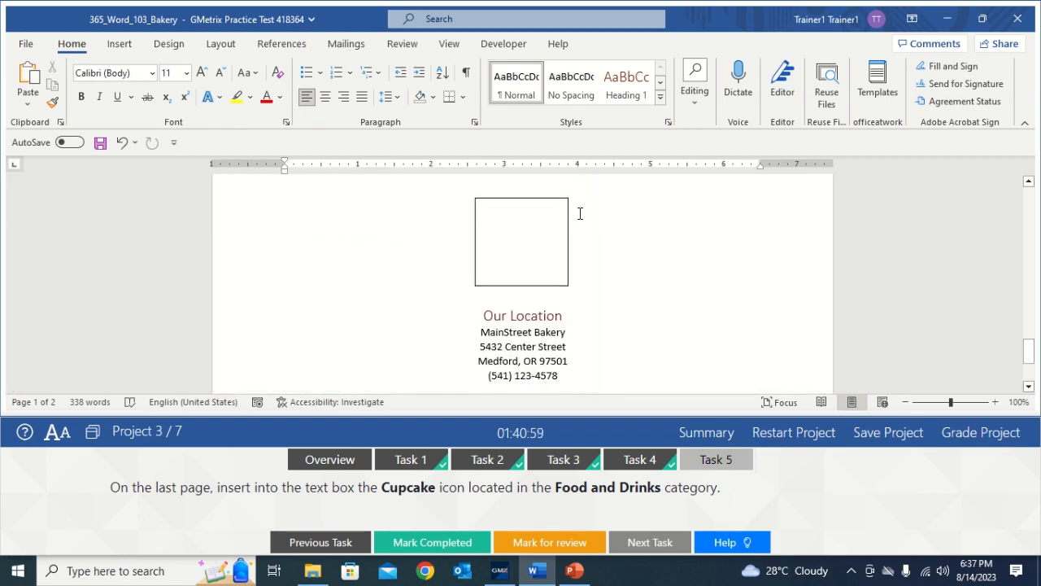
{"action": "left_click", "coordinate": [534, 238]}
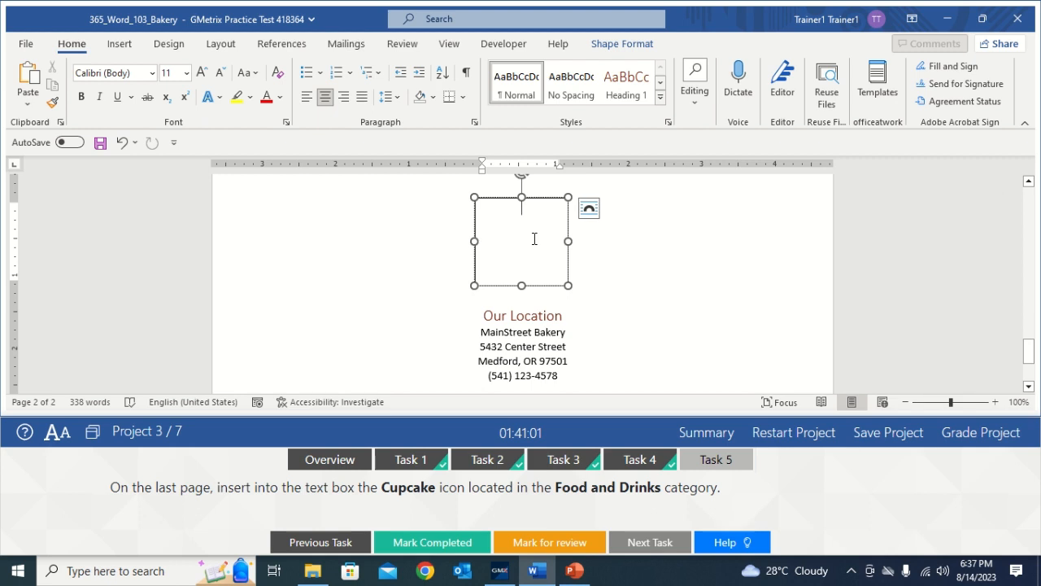
{"action": "left_click", "coordinate": [120, 47]}
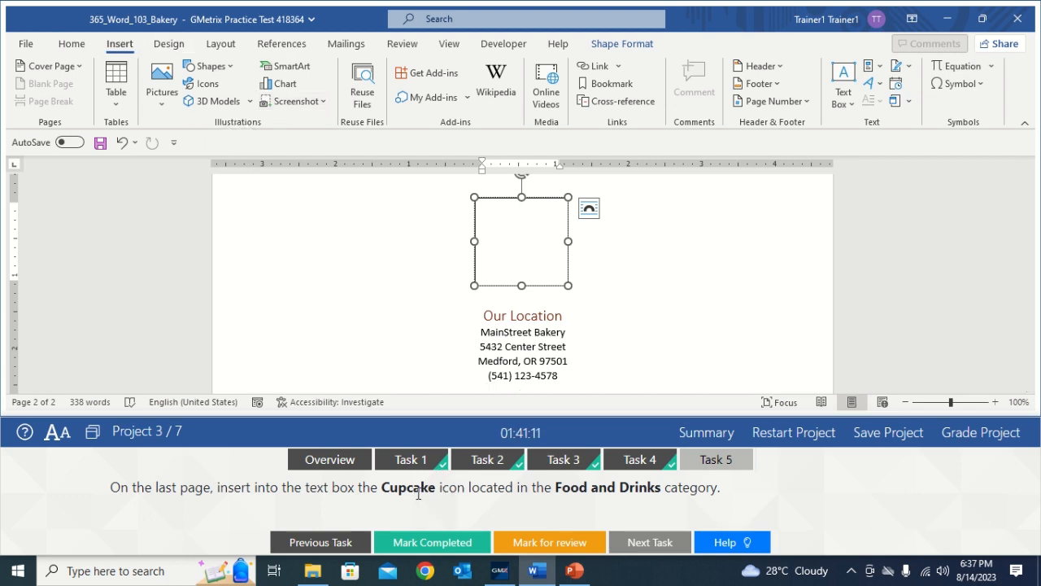
{"action": "left_click", "coordinate": [203, 86]}
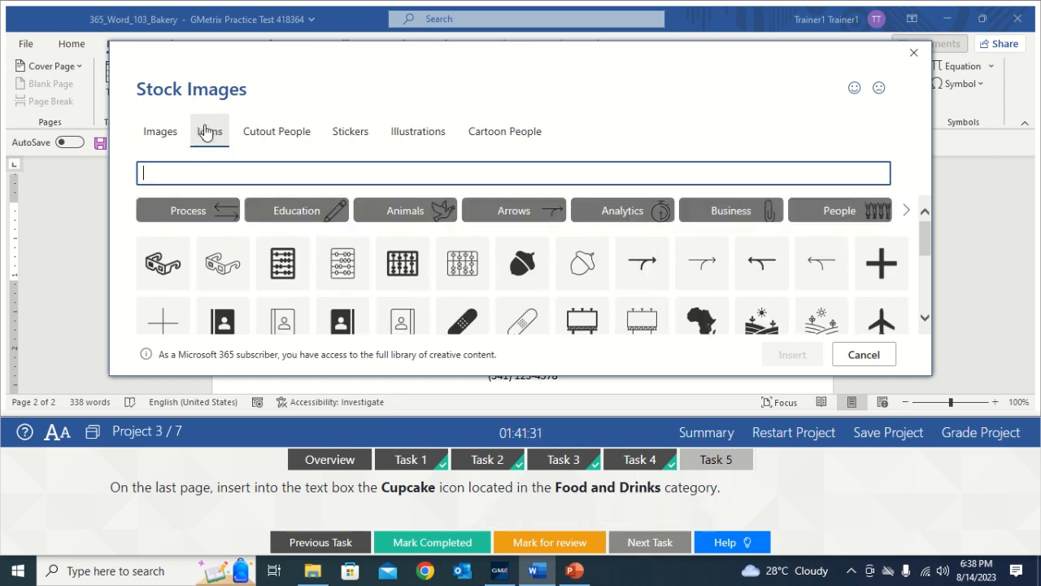
Step: Scroll through the icon categories and open Food And Drinks
{"action": "left_click", "coordinate": [906, 210]}
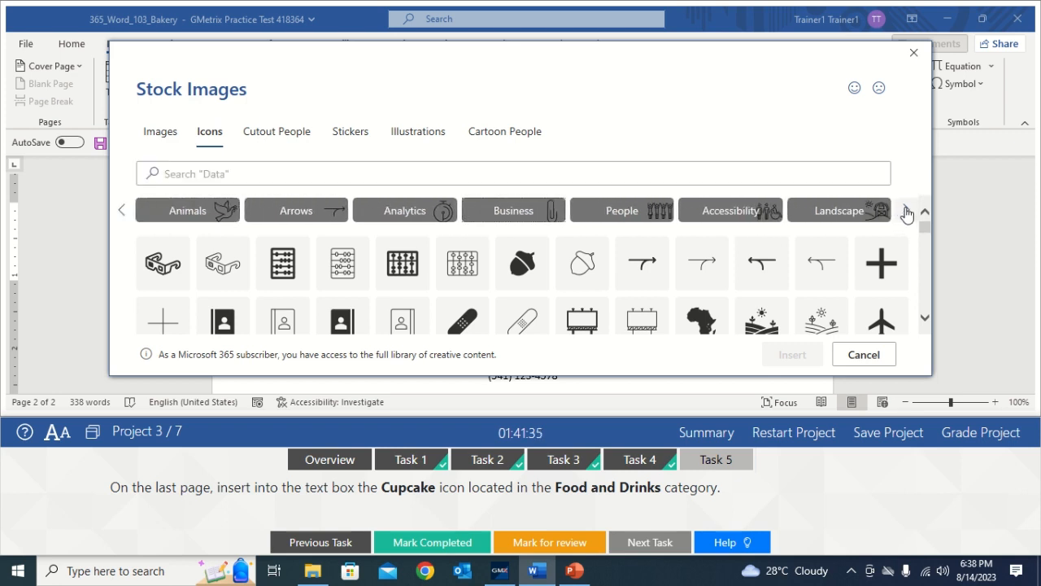
{"action": "left_click", "coordinate": [905, 211]}
{"action": "left_click", "coordinate": [905, 211]}
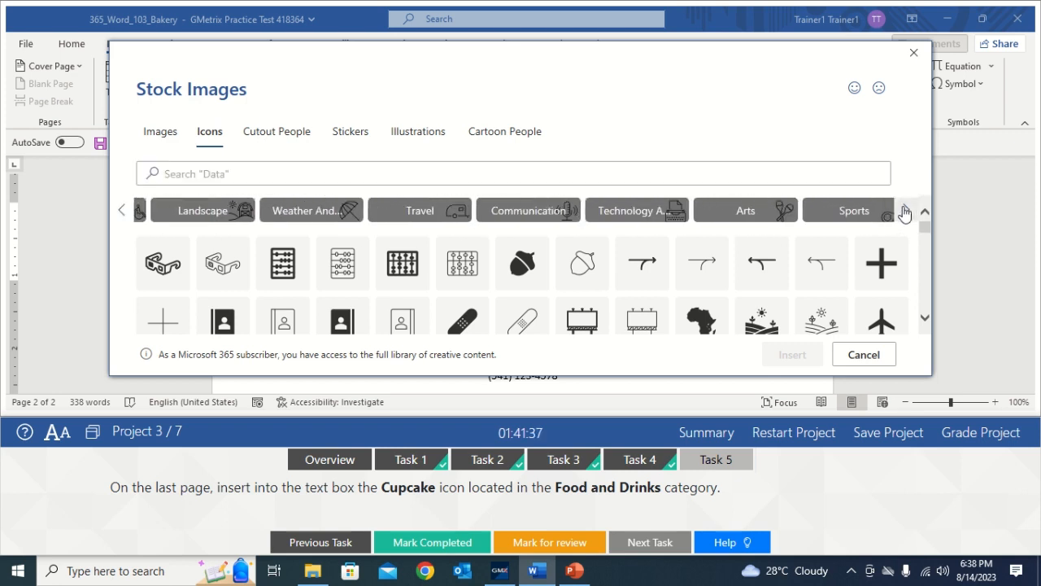
{"action": "left_click", "coordinate": [906, 212]}
{"action": "left_click", "coordinate": [905, 213]}
{"action": "left_click", "coordinate": [905, 212]}
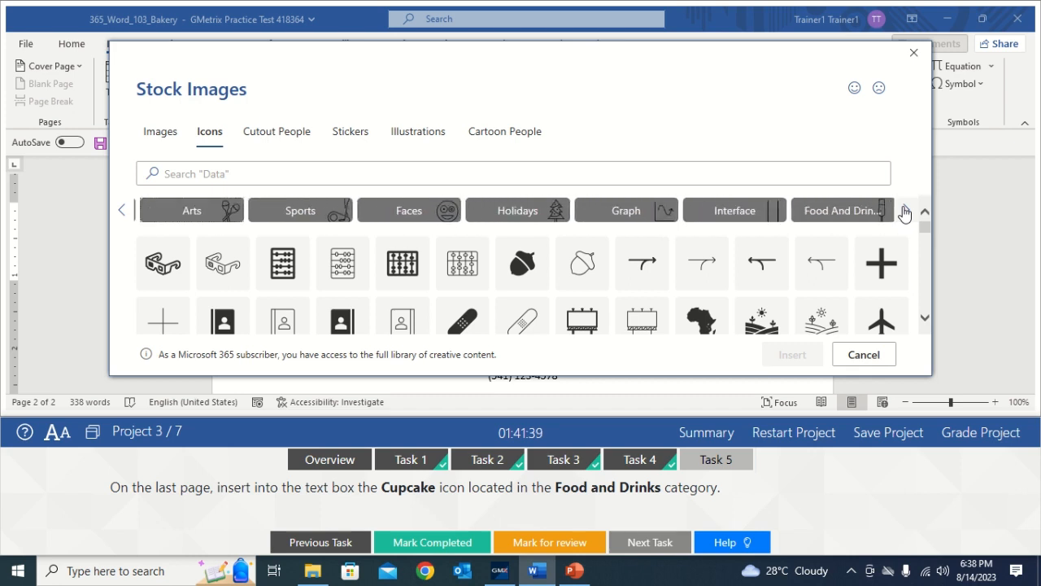
{"action": "left_click", "coordinate": [905, 212]}
{"action": "left_click", "coordinate": [905, 212]}
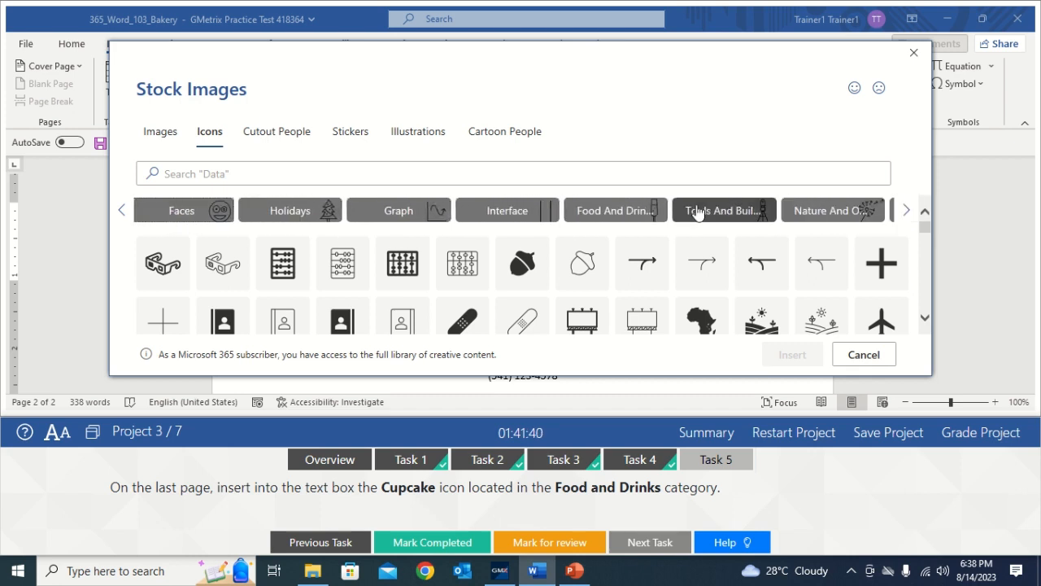
{"action": "left_click", "coordinate": [608, 212]}
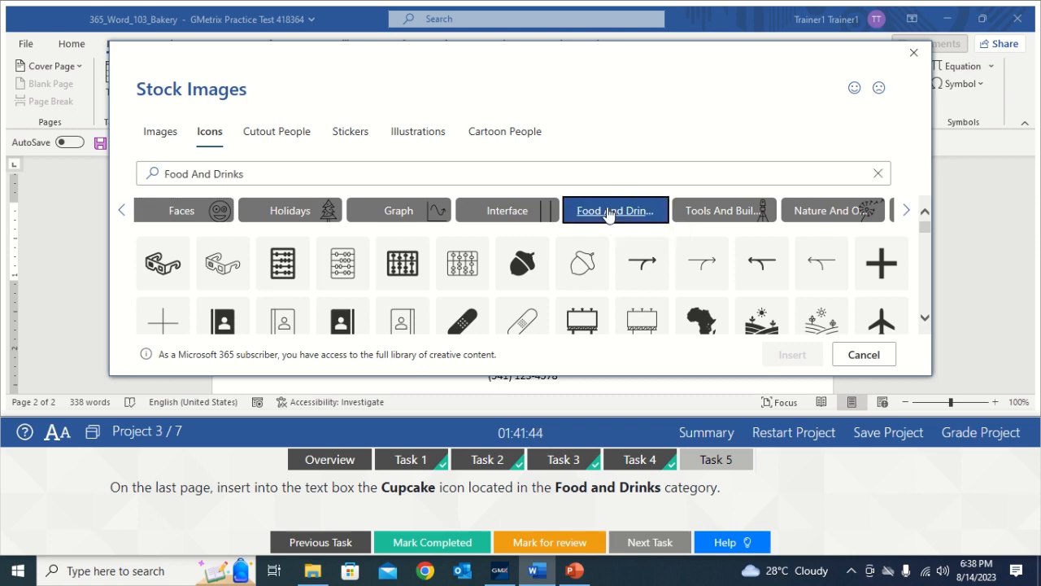
Step: Search for 'Cupcake' and insert the outline cupcake icon into the text box
{"action": "left_click", "coordinate": [241, 172]}
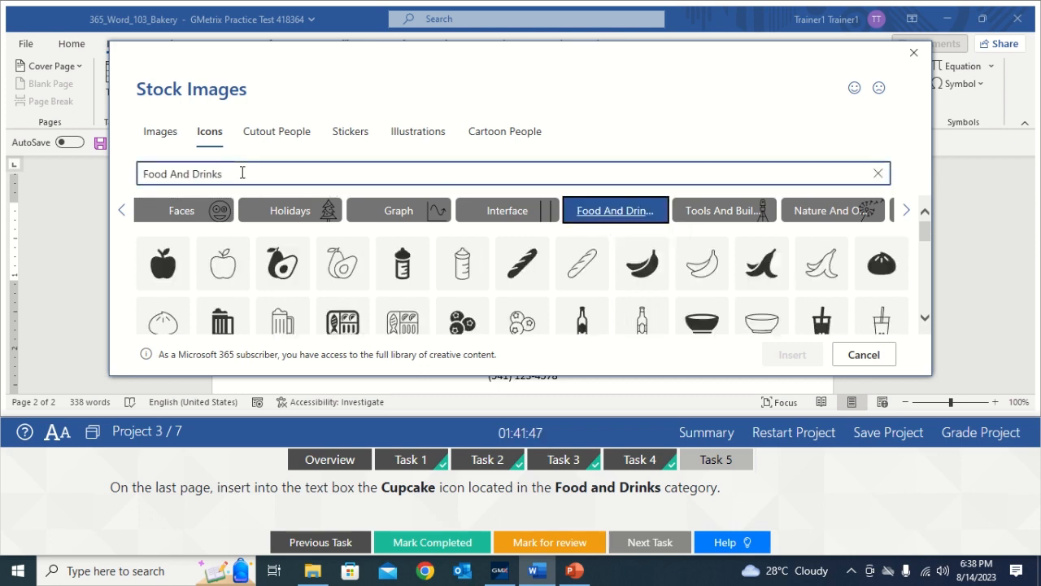
{"action": "key", "text": "BackSpace"}
{"action": "key", "text": "BackSpace"}
{"action": "key", "text": "BackSpace"}
{"action": "key", "text": "BackSpace"}
{"action": "key", "text": "BackSpace"}
{"action": "key", "text": "BackSpace"}
{"action": "key", "text": "BackSpace"}
{"action": "key", "text": "BackSpace"}
{"action": "key", "text": "BackSpace"}
{"action": "key", "text": "BackSpace"}
{"action": "key", "text": "BackSpace"}
{"action": "key", "text": "BackSpace"}
{"action": "key", "text": "BackSpace"}
{"action": "key", "text": "BackSpace"}
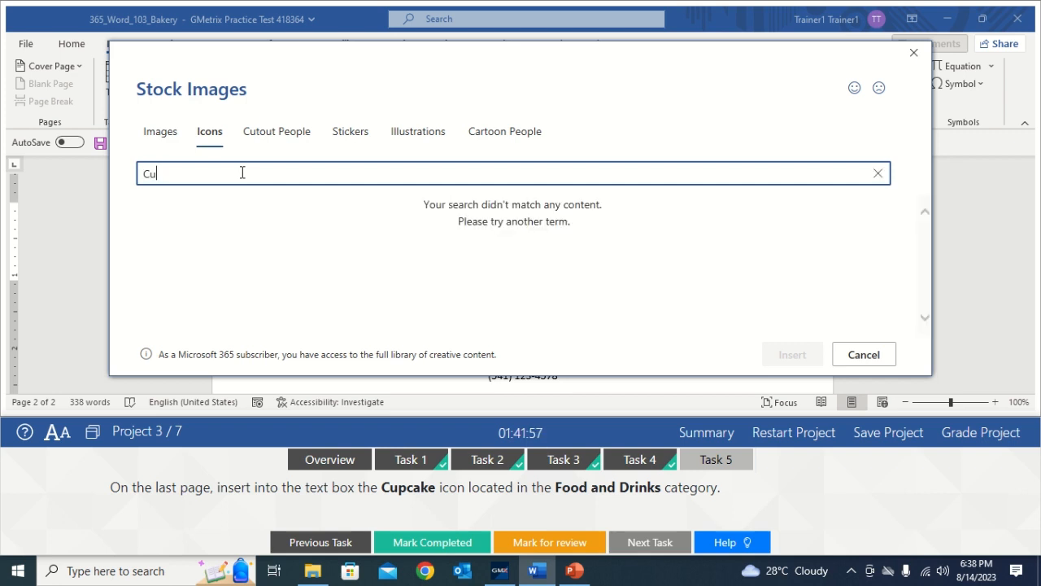
{"action": "type", "text": "Cupcake"}
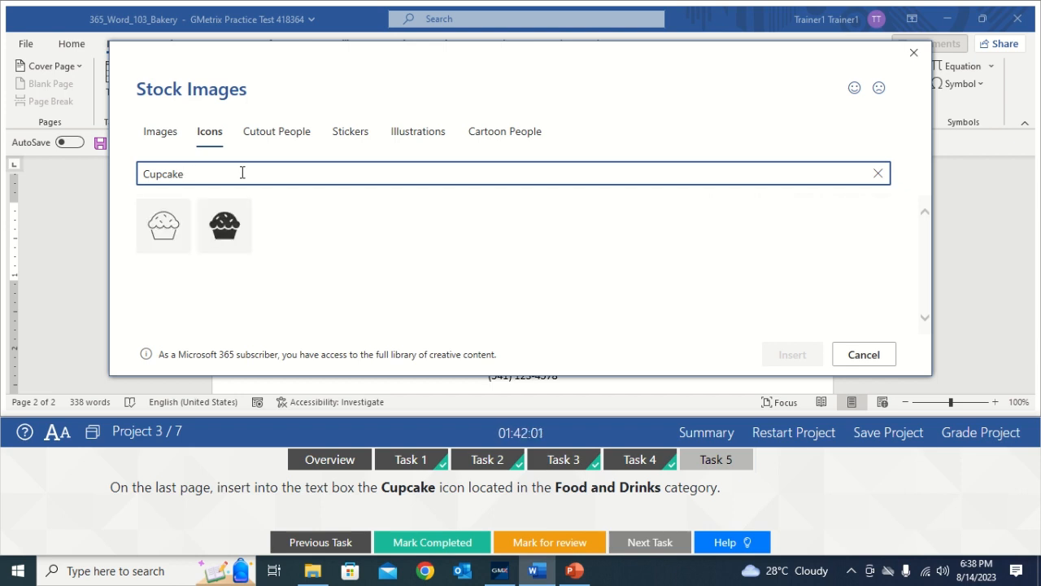
{"action": "left_click", "coordinate": [165, 227]}
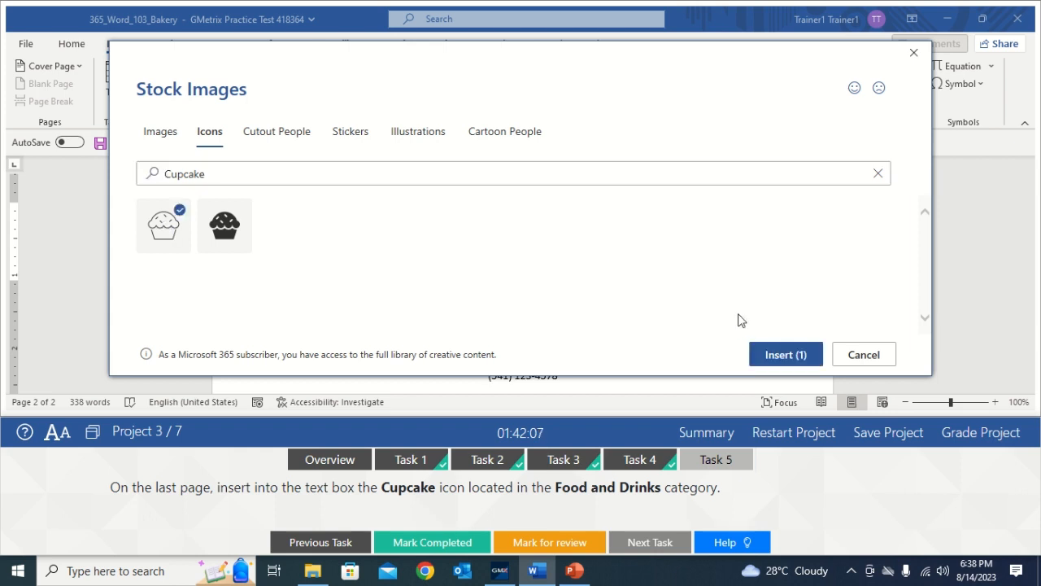
{"action": "left_click", "coordinate": [773, 355]}
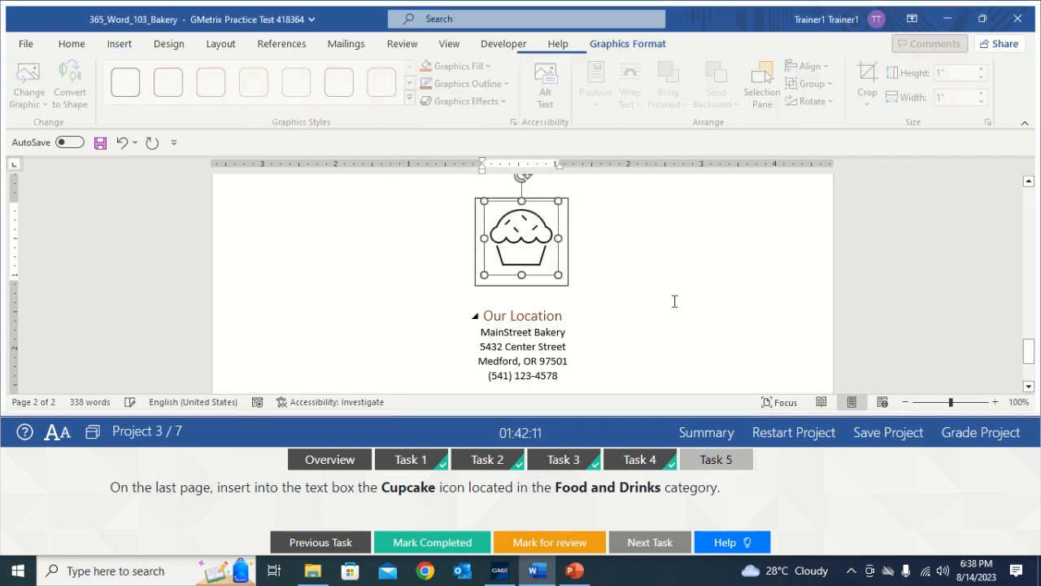
Step: Mark Task 5 completed and submit the project for grading
{"action": "left_click", "coordinate": [648, 286]}
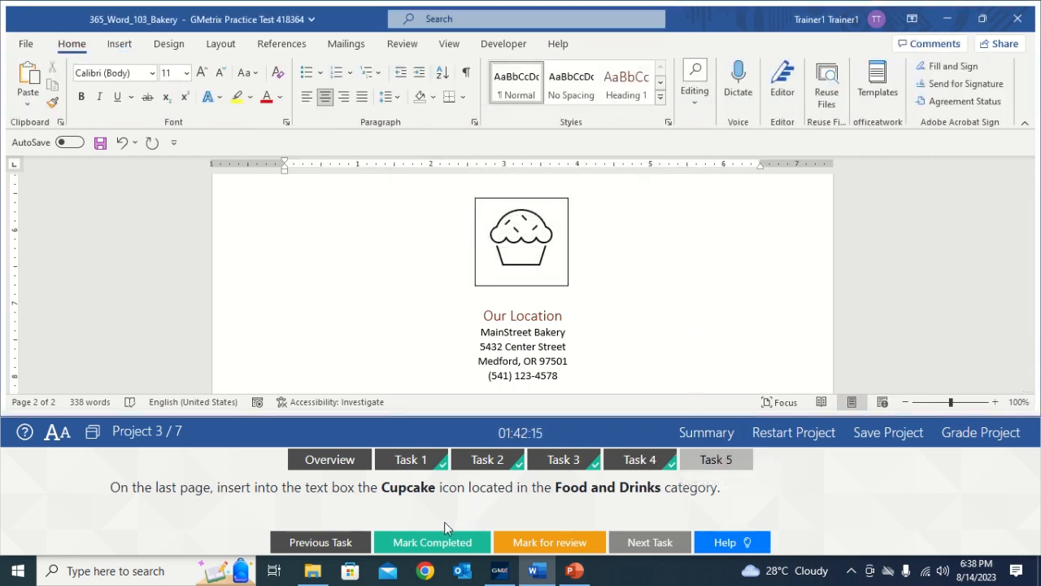
{"action": "left_click", "coordinate": [439, 541]}
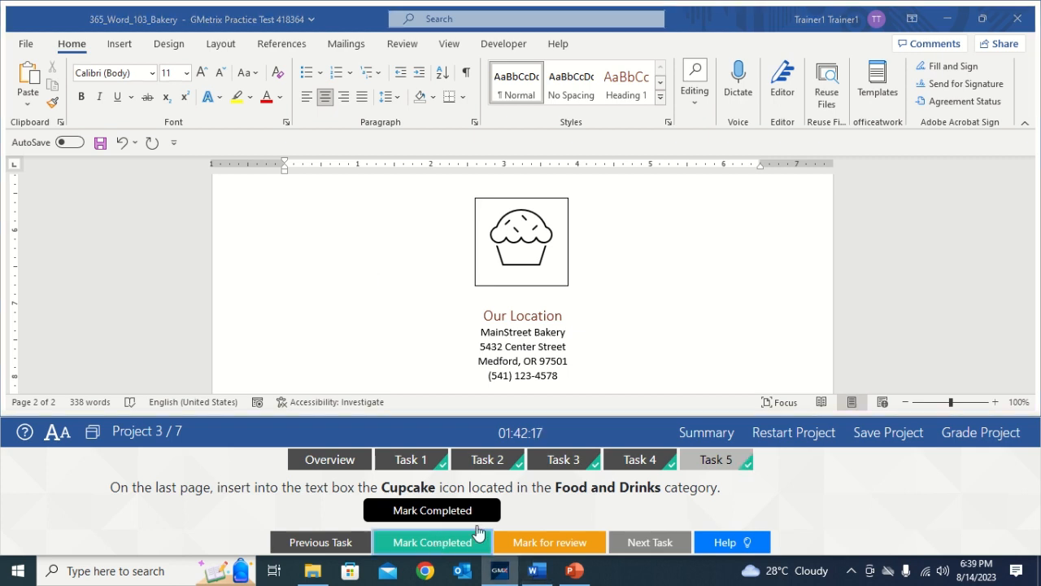
{"action": "left_click", "coordinate": [982, 438]}
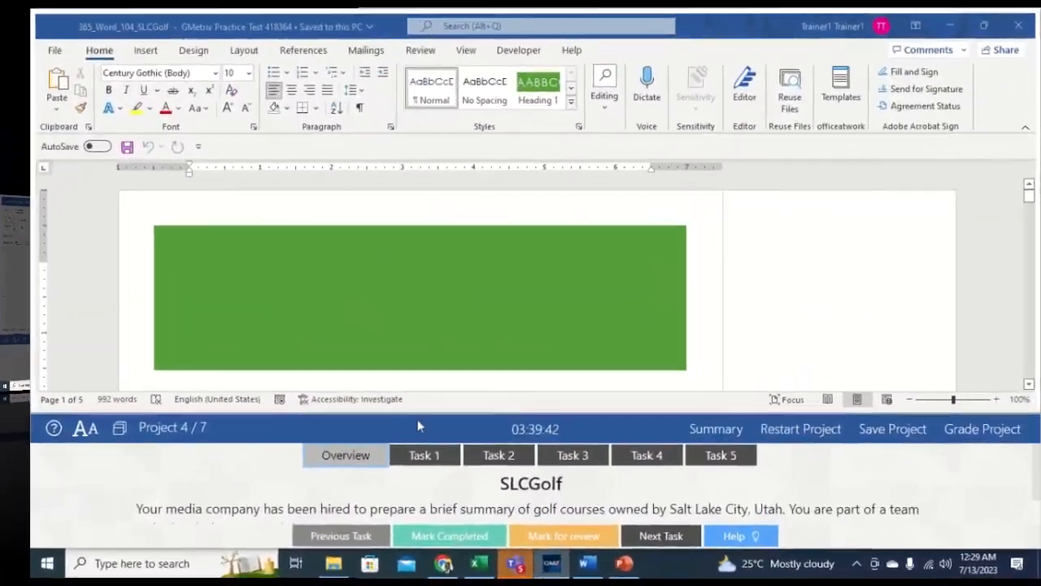
Step: Show the Task 1 instructions and search the document for 'Choi' with Find
{"action": "left_click", "coordinate": [419, 455]}
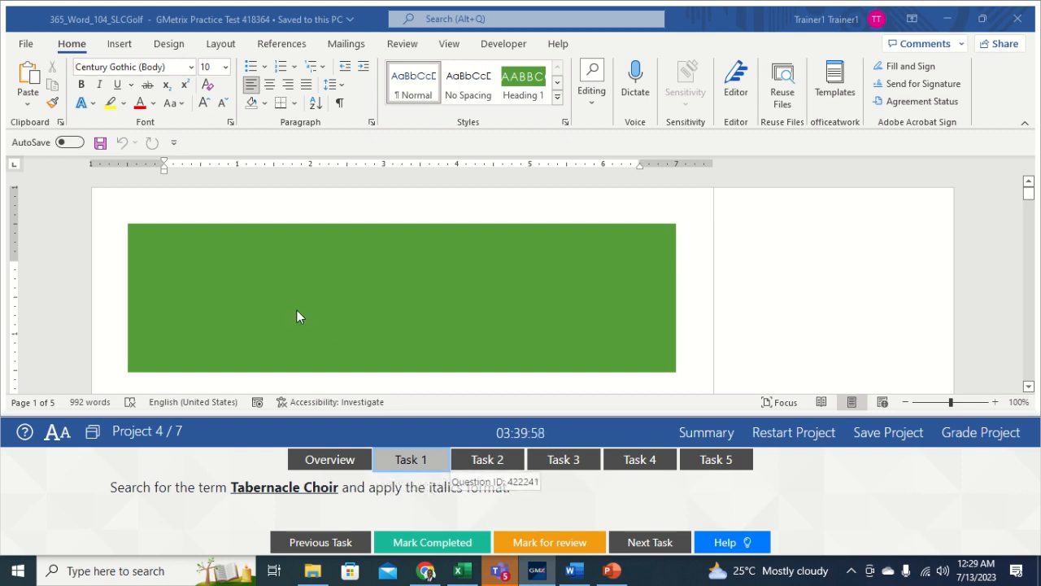
{"action": "left_click", "coordinate": [71, 52]}
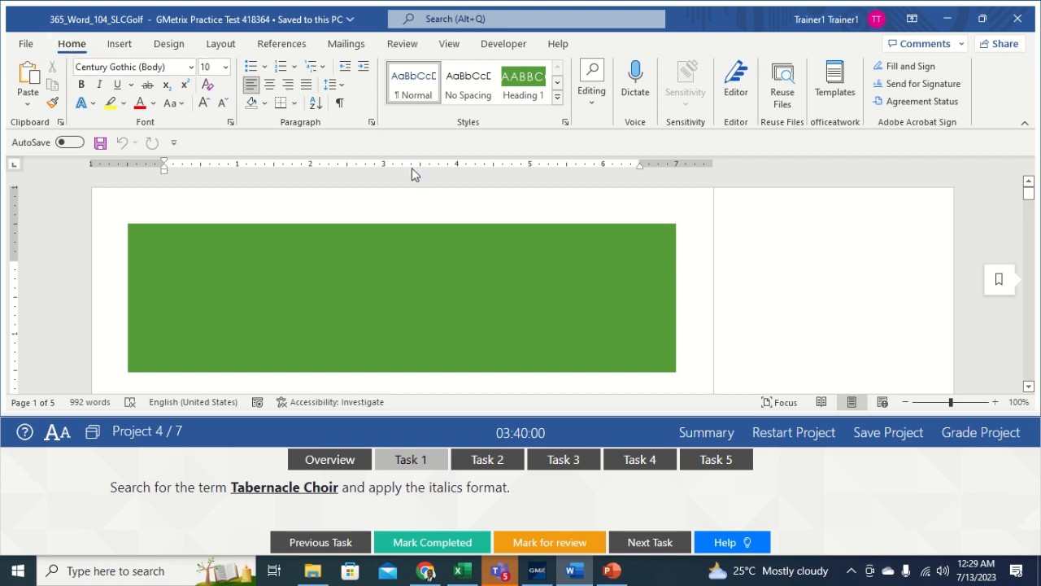
{"action": "left_click", "coordinate": [590, 109]}
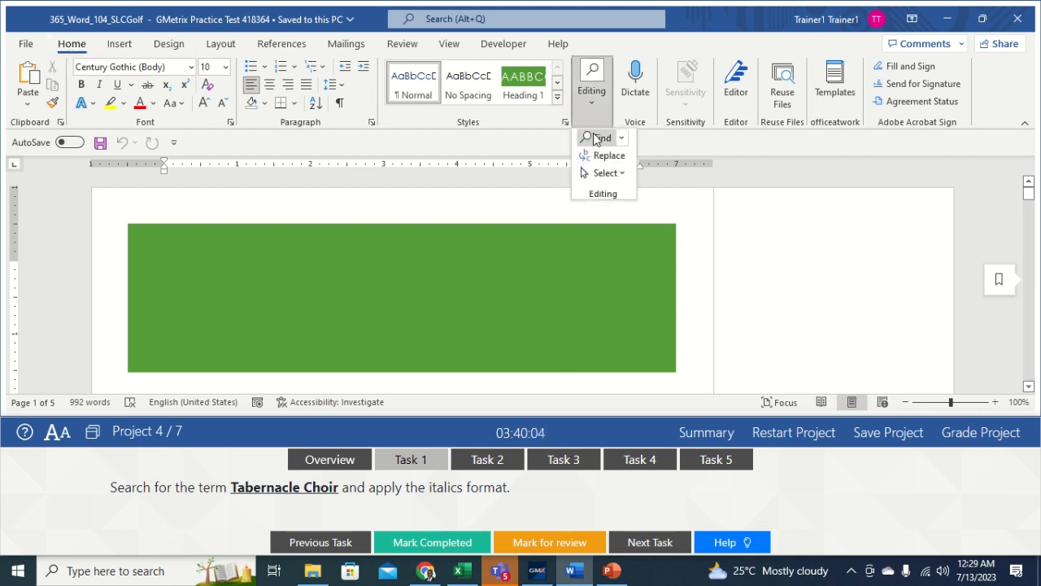
{"action": "left_click", "coordinate": [598, 138]}
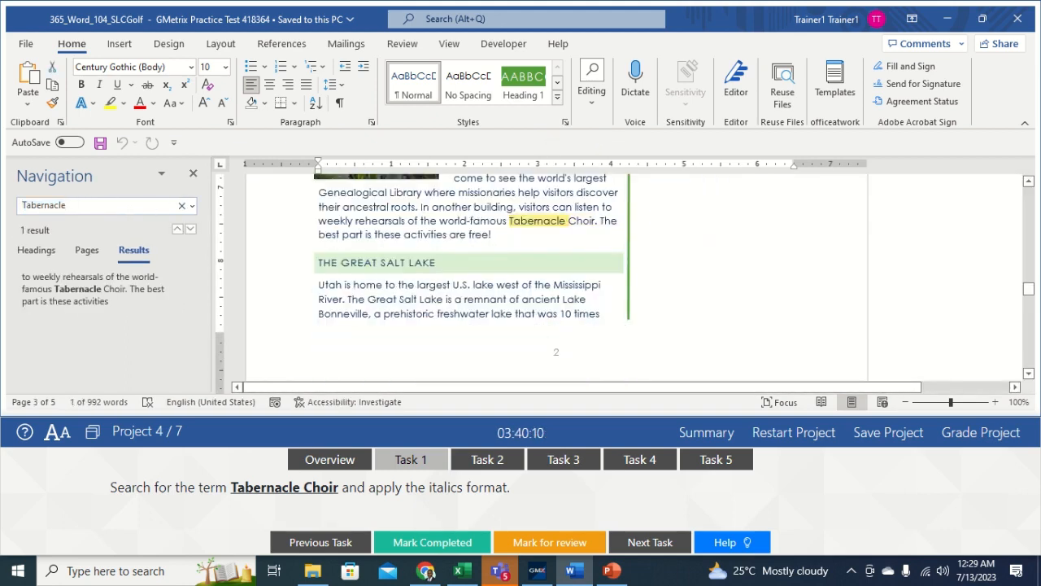
{"action": "type", "text": "Choir"}
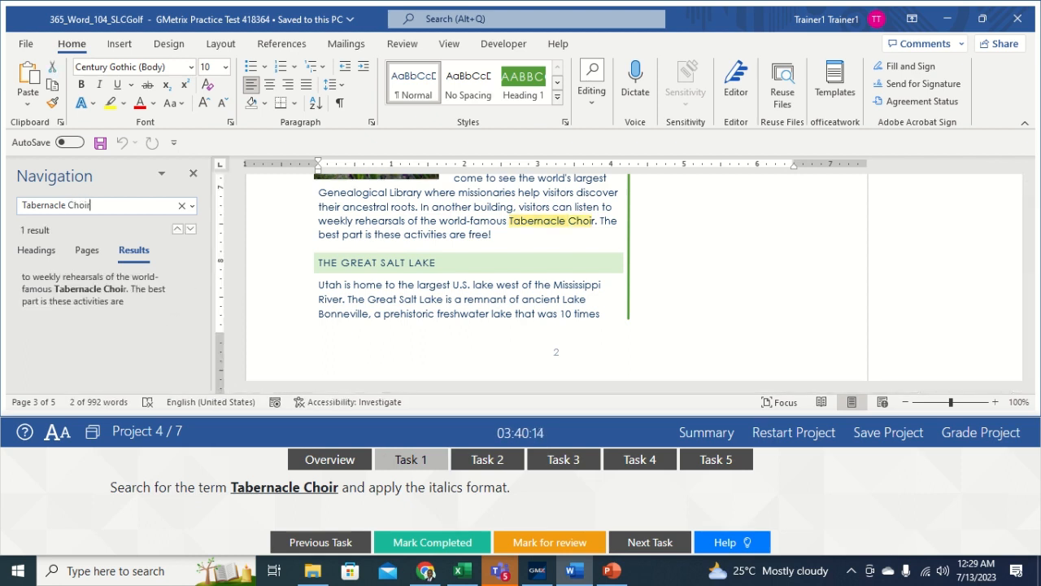
Step: Italicize 'Tabernacle Choir' in the page 2 paragraph and close the Navigation pane
{"action": "left_click", "coordinate": [599, 222]}
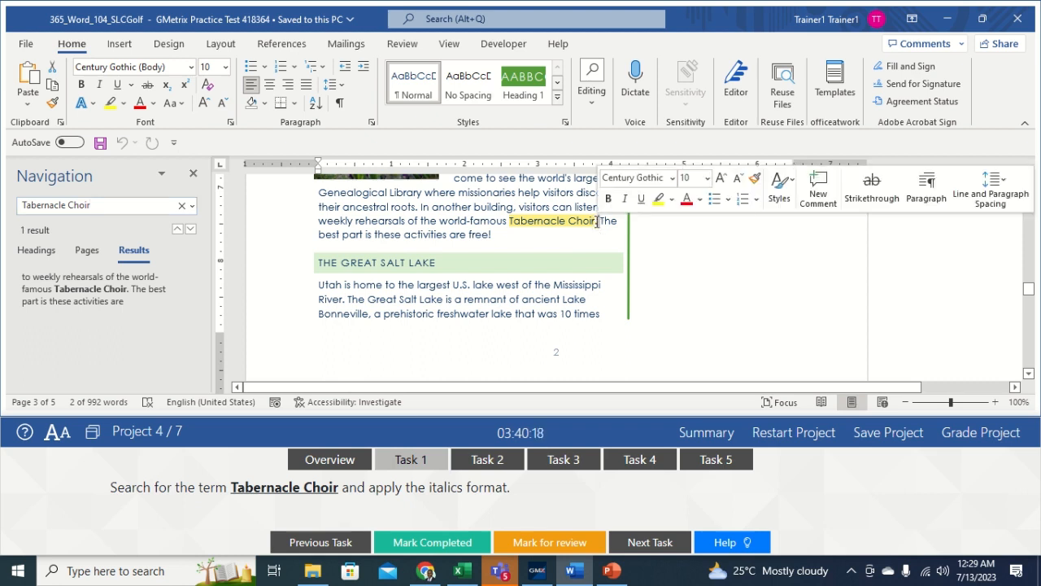
{"action": "left_click_drag", "start_coordinate": [590, 221], "coordinate": [509, 222]}
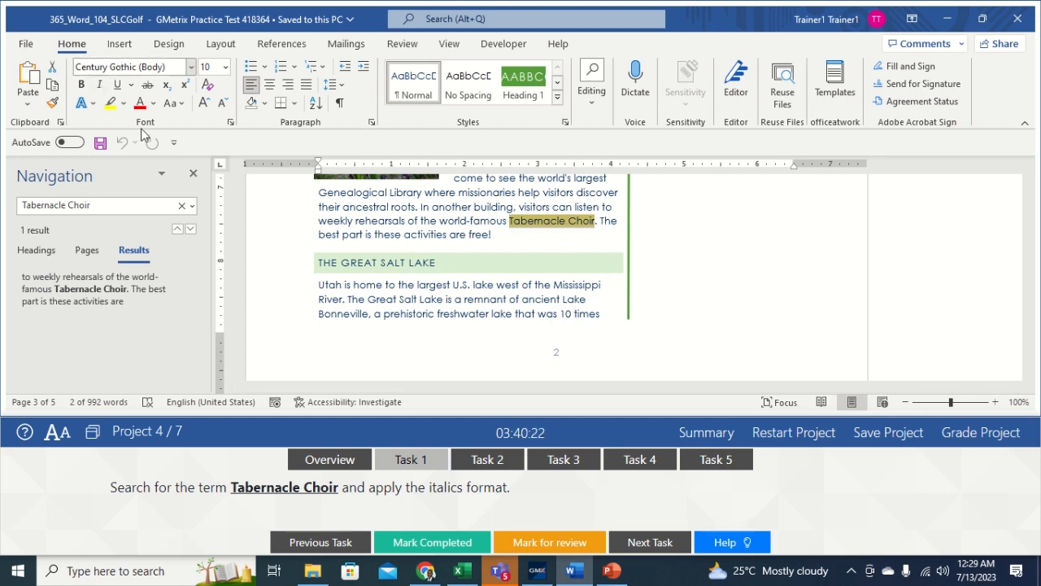
{"action": "left_click", "coordinate": [100, 87]}
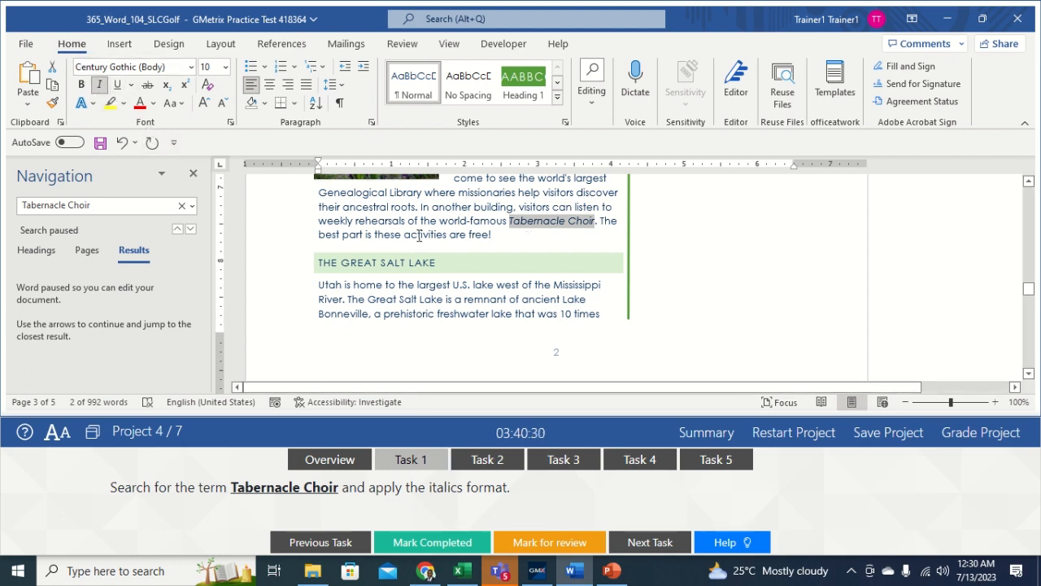
{"action": "left_click", "coordinate": [554, 231]}
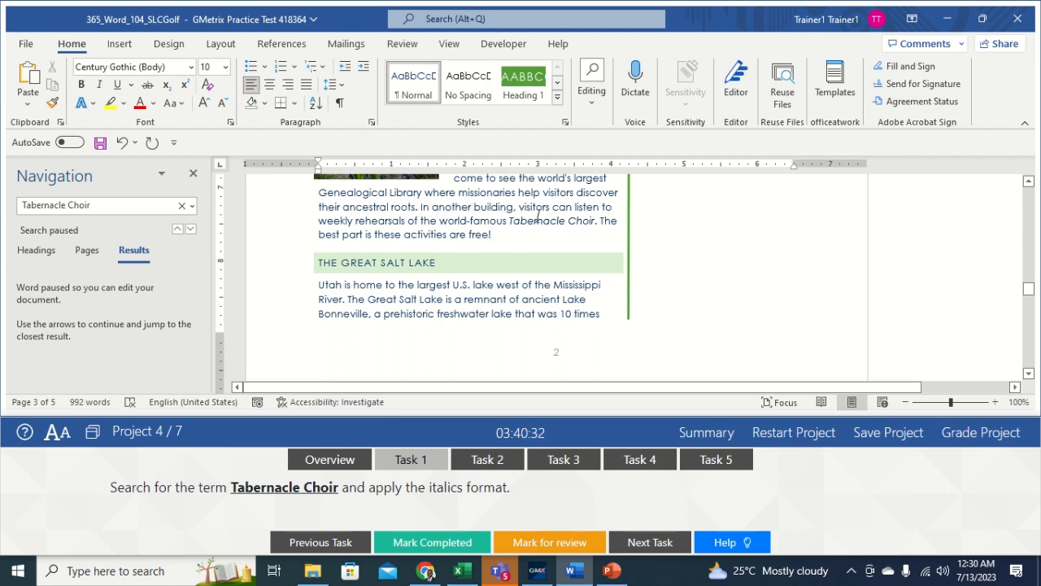
{"action": "left_click", "coordinate": [193, 174]}
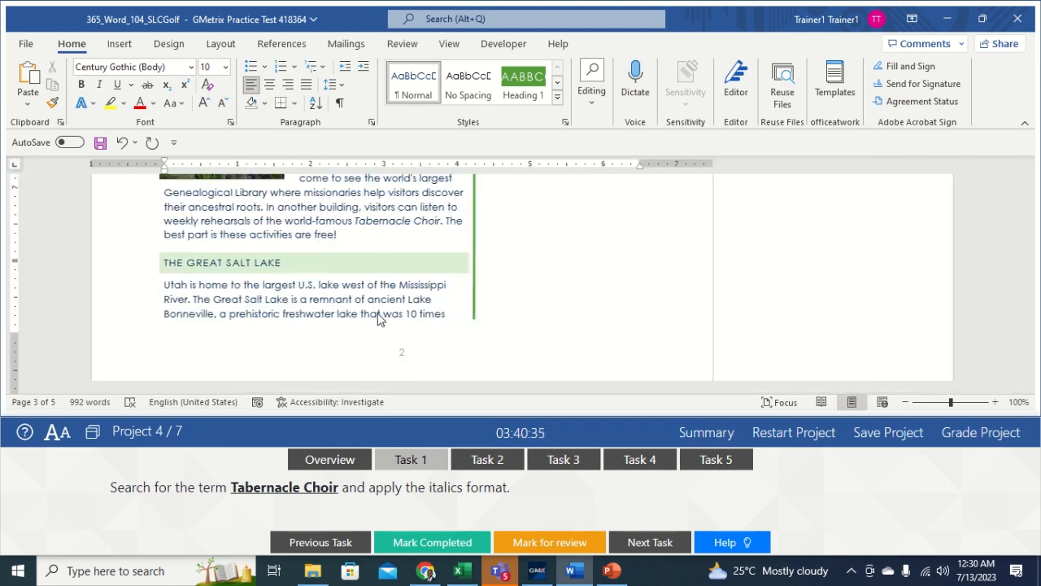
{"action": "left_click", "coordinate": [484, 459]}
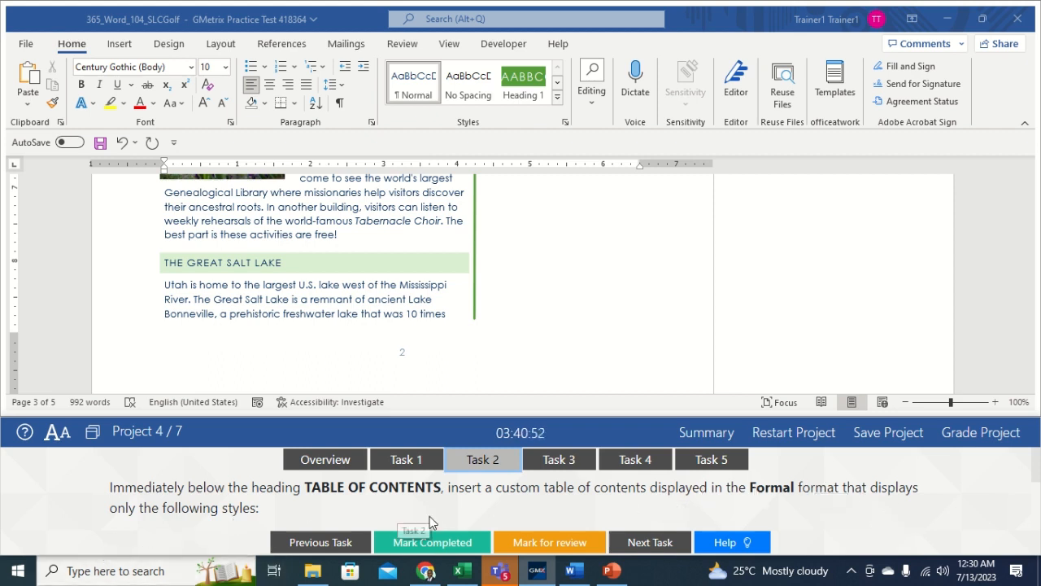
{"action": "scroll", "coordinate": [1036, 478], "scroll_direction": "down", "scroll_amount": 3}
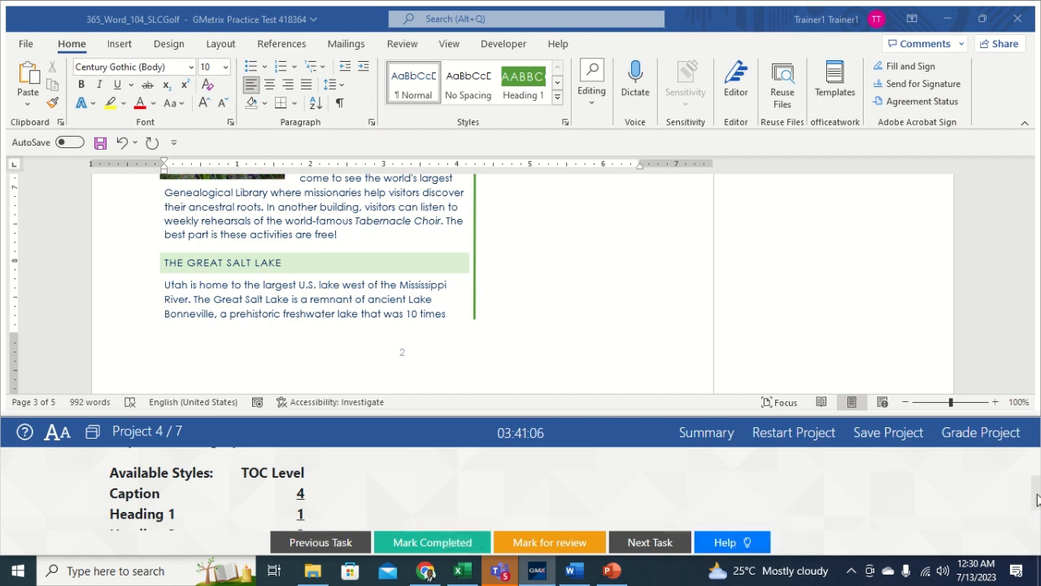
{"action": "scroll", "coordinate": [1037, 498], "scroll_direction": "down", "scroll_amount": 2}
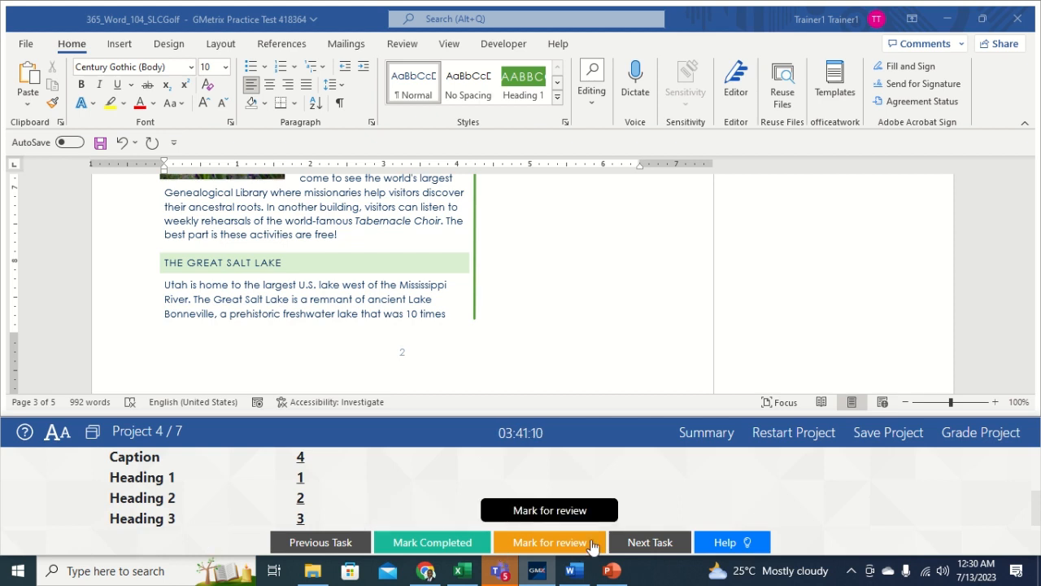
{"action": "scroll", "coordinate": [1036, 521], "scroll_direction": "up", "scroll_amount": 5}
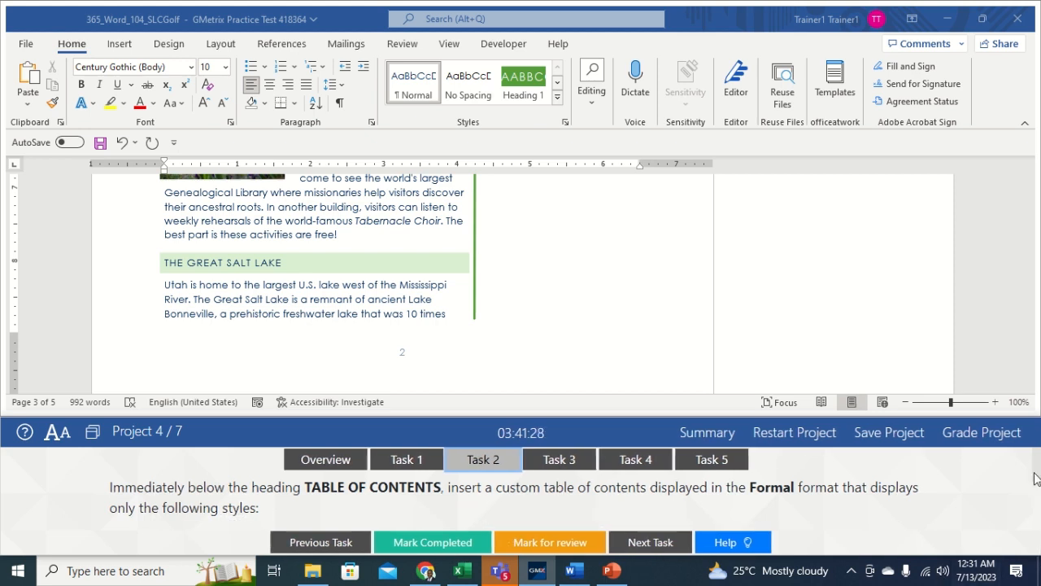
{"action": "left_click_drag", "start_coordinate": [1036, 474], "coordinate": [1039, 498]}
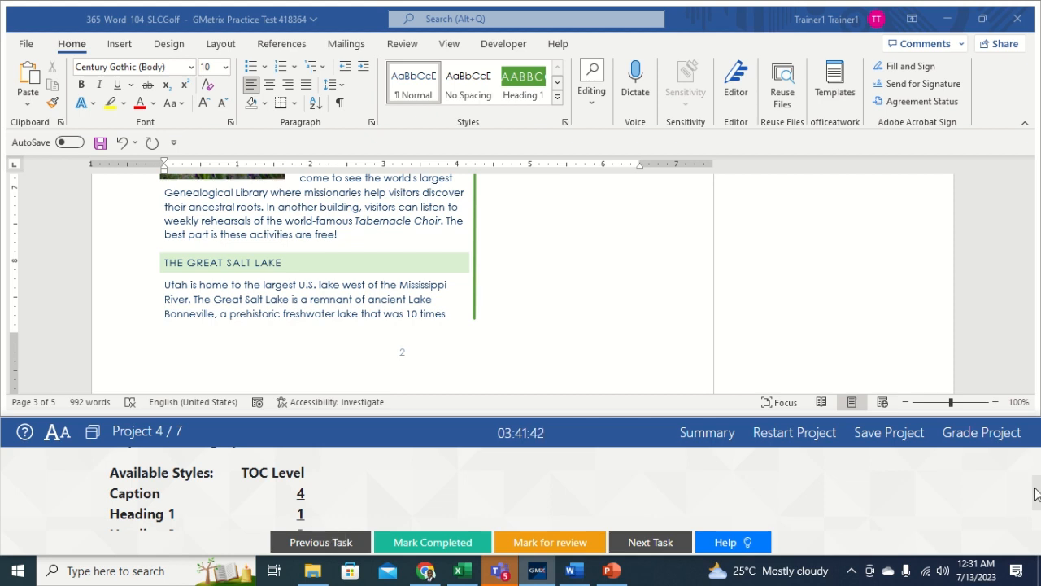
{"action": "left_click_drag", "start_coordinate": [1036, 494], "coordinate": [1039, 508]}
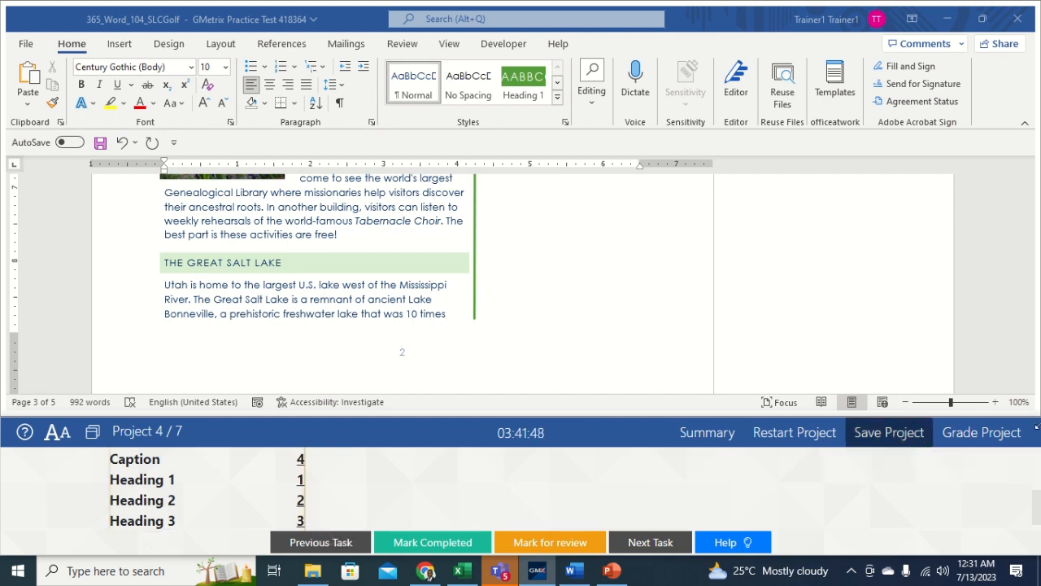
{"action": "left_click_drag", "start_coordinate": [1036, 516], "coordinate": [1032, 469]}
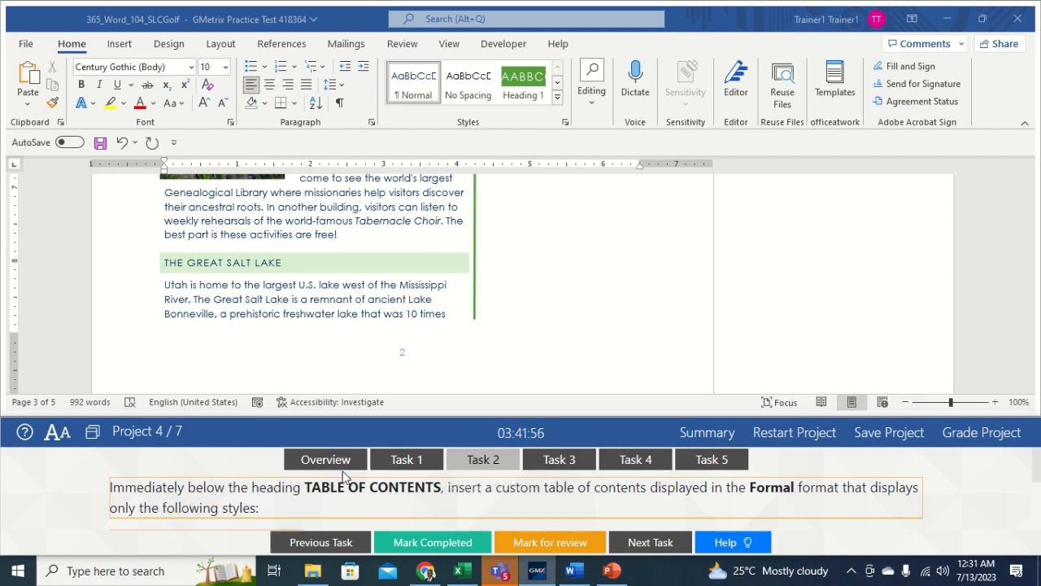
{"action": "left_click", "coordinate": [493, 237]}
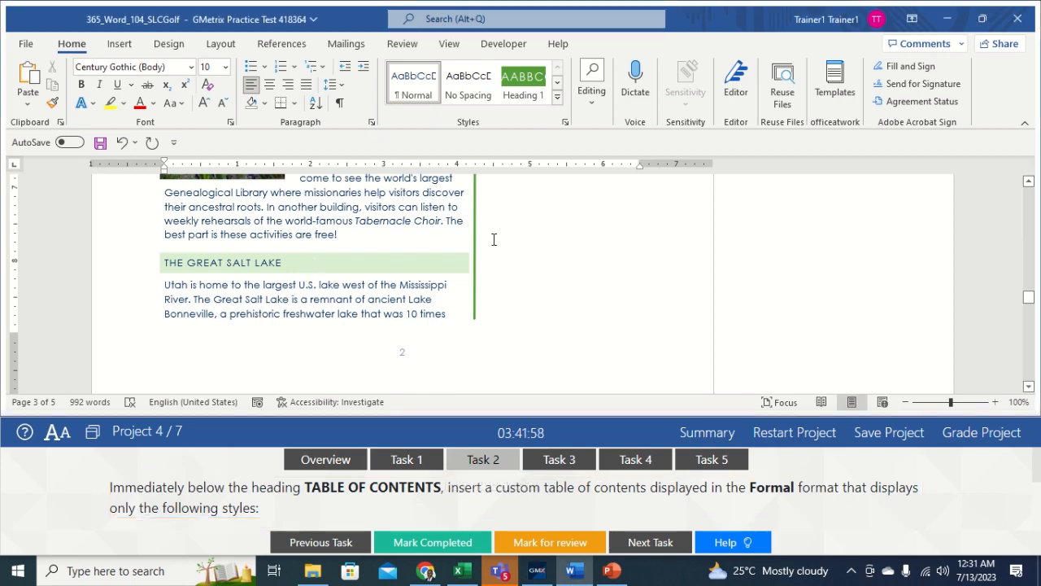
Step: Put the cursor on the blank line under TABLE OF CONTENTS and open References' Table of Contents dropdown
{"action": "left_click_drag", "start_coordinate": [1028, 300], "coordinate": [1036, 235]}
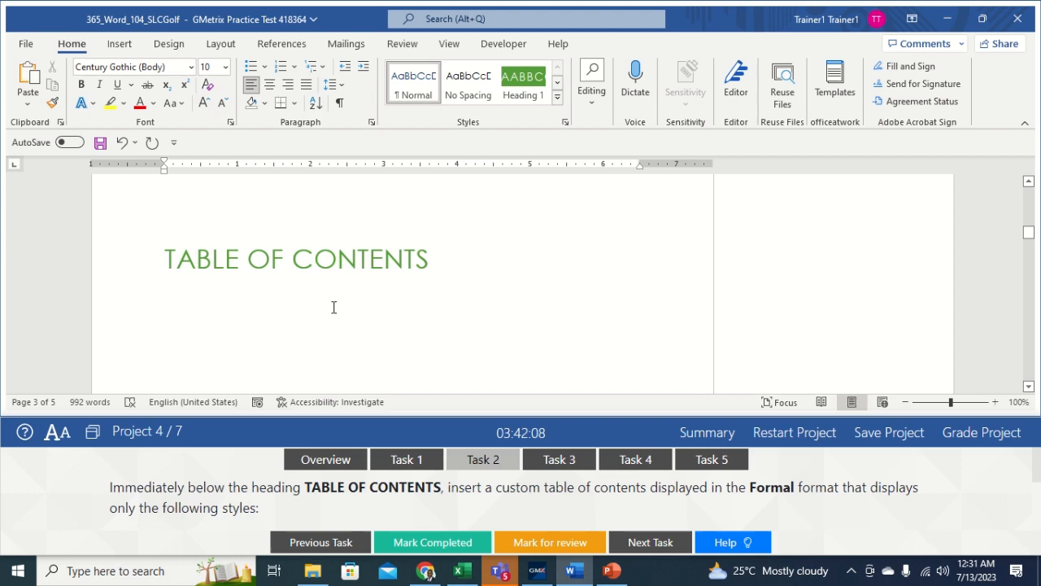
{"action": "left_click", "coordinate": [260, 313]}
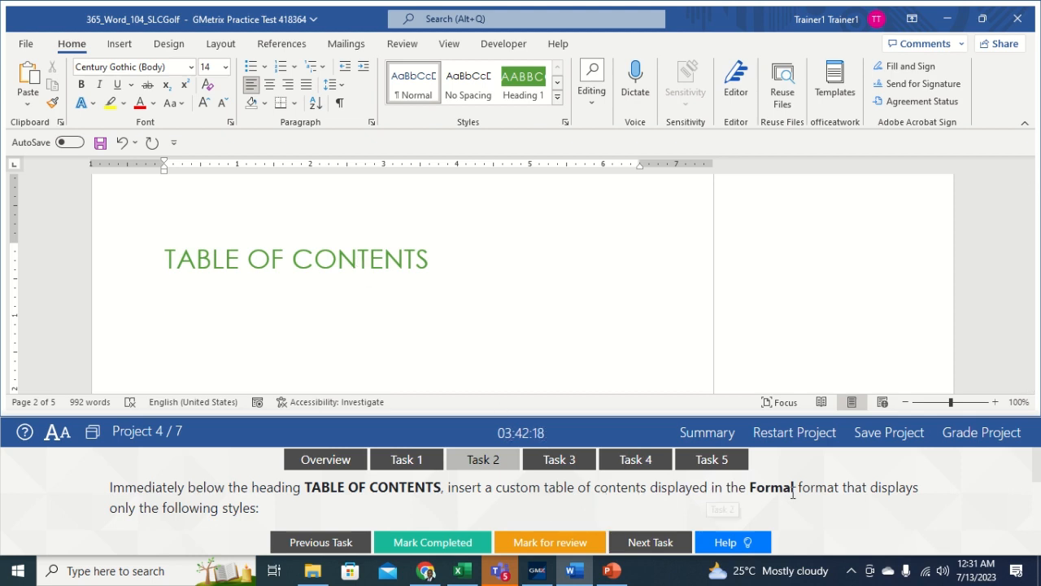
{"action": "left_click", "coordinate": [285, 45]}
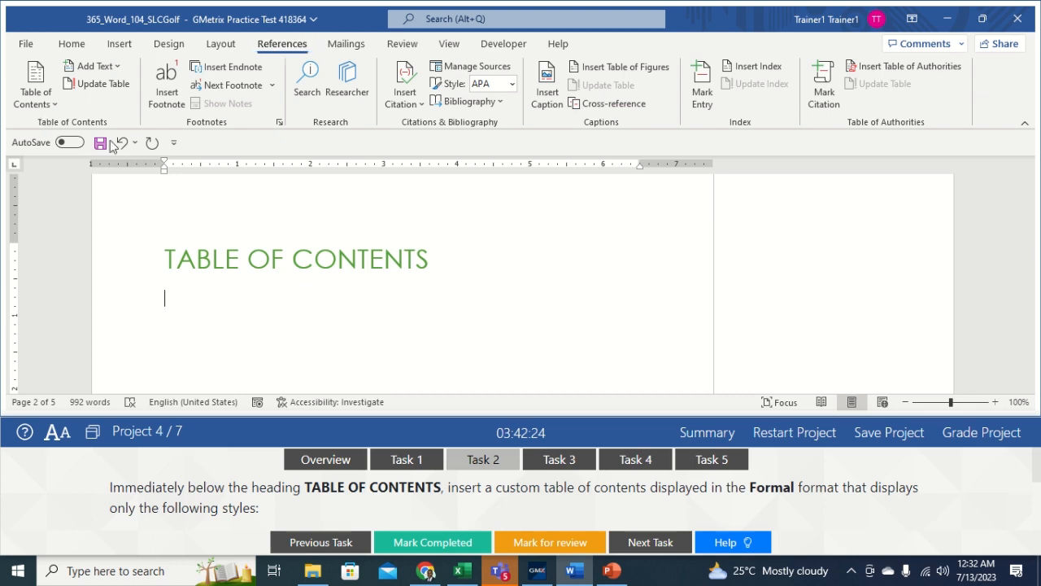
{"action": "left_click", "coordinate": [49, 110]}
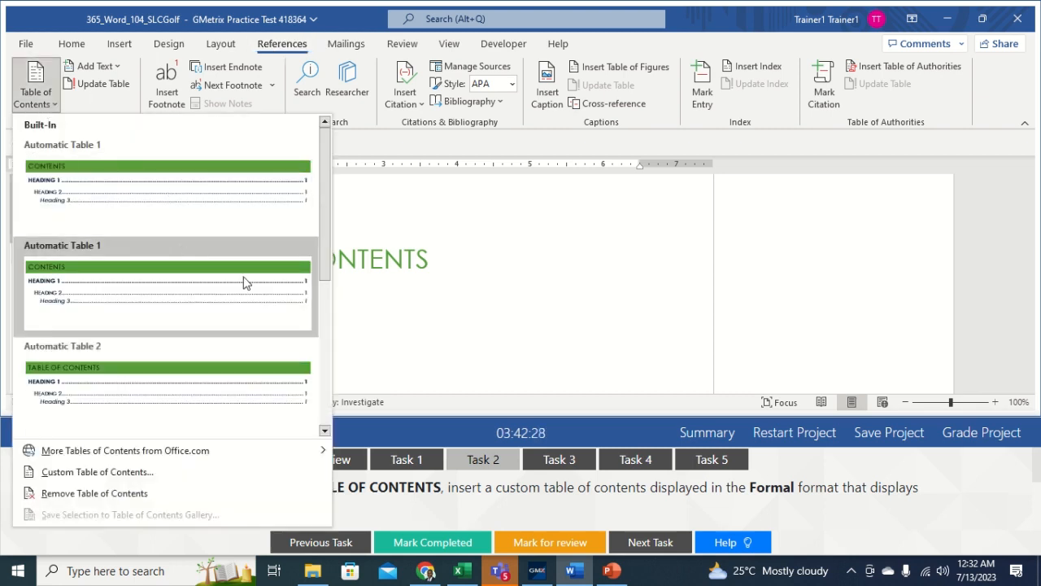
Step: Start a Custom Table of Contents in Formal format and open its Options
{"action": "left_click", "coordinate": [68, 482]}
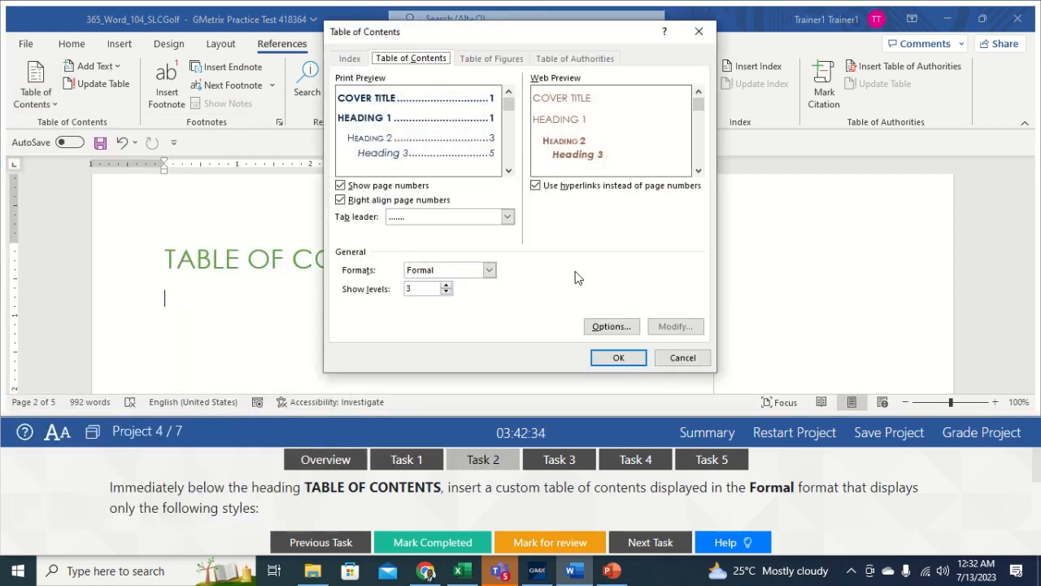
{"action": "left_click", "coordinate": [489, 270]}
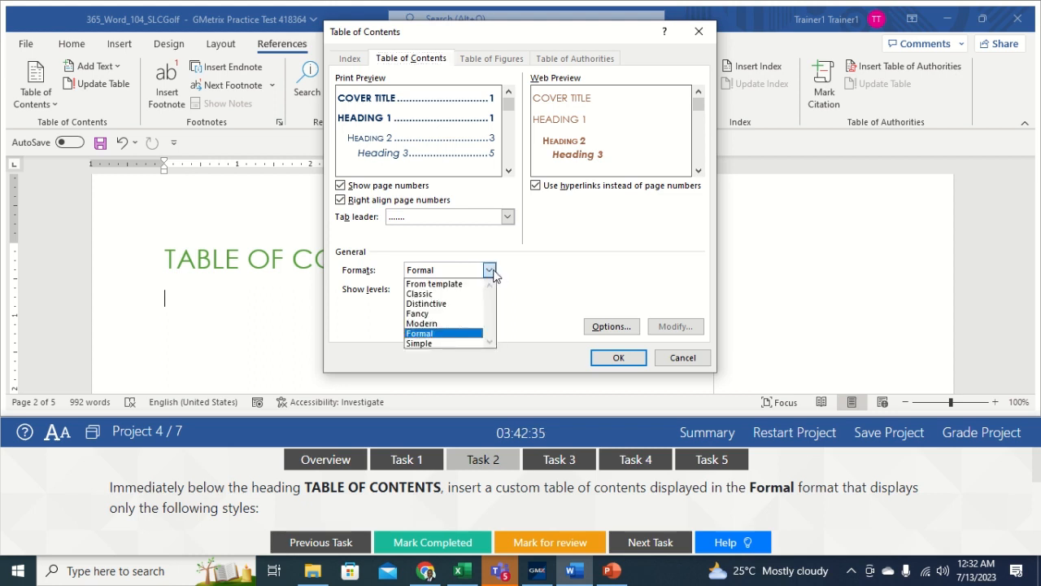
{"action": "left_click", "coordinate": [433, 334]}
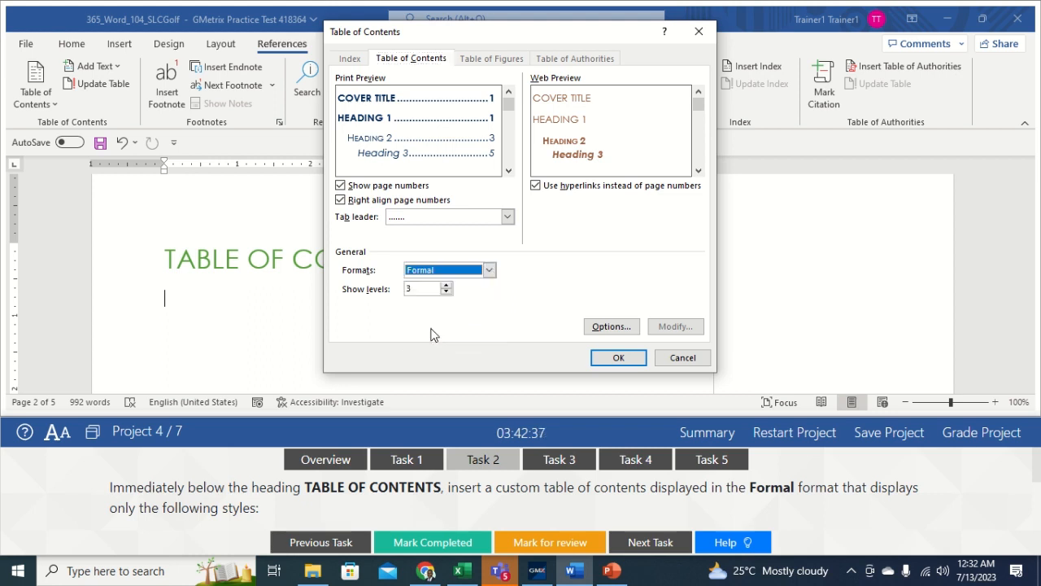
{"action": "left_click", "coordinate": [610, 326]}
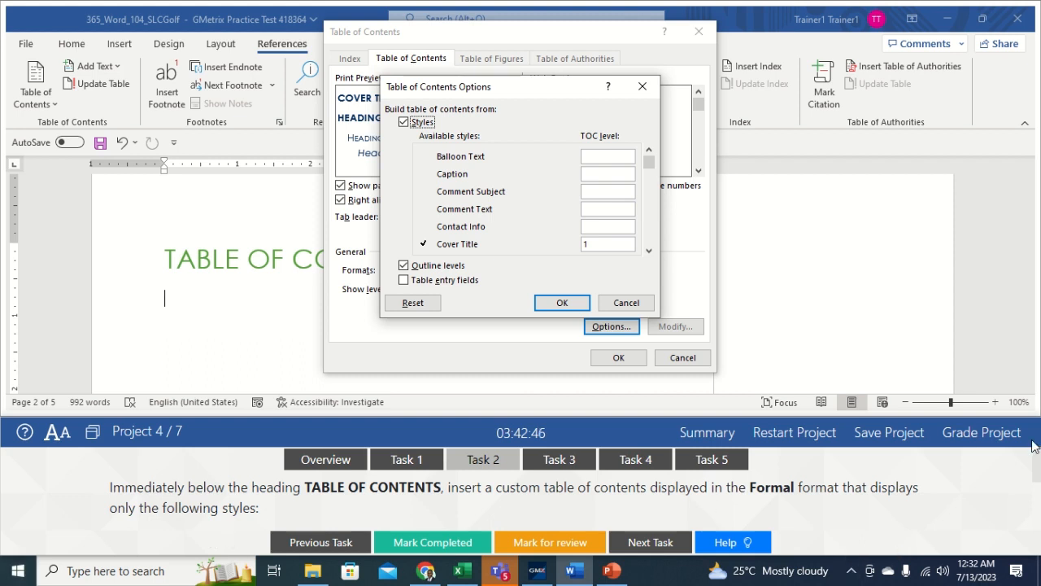
Step: Give Caption TOC level 4 and clear Cover Title, keeping Heading 1–3 at levels 1–3
{"action": "left_click_drag", "start_coordinate": [1039, 469], "coordinate": [1039, 502]}
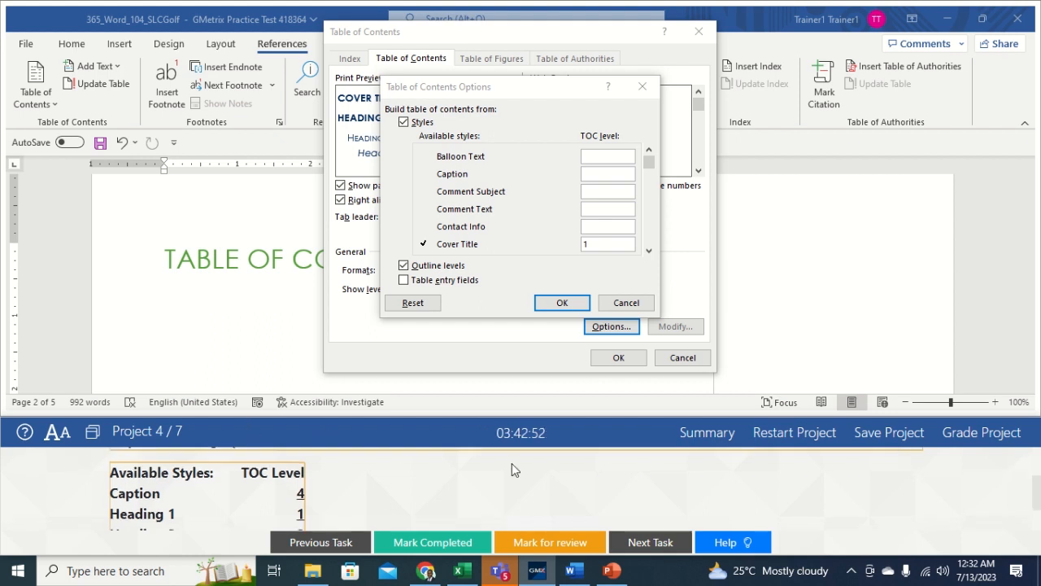
{"action": "left_click", "coordinate": [612, 171]}
{"action": "type", "text": "4"}
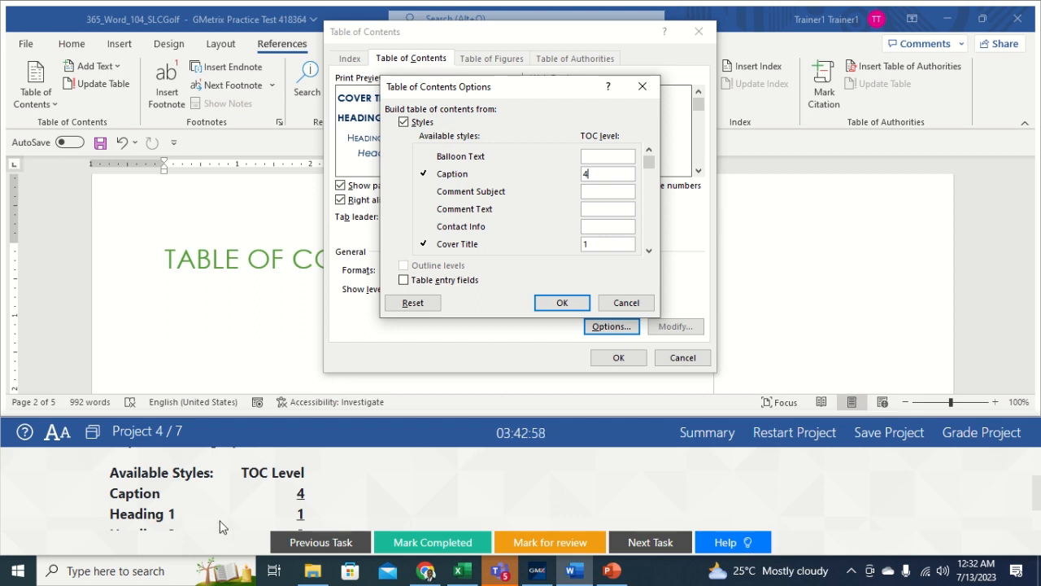
{"action": "left_click", "coordinate": [603, 243]}
{"action": "key", "text": "BackSpace"}
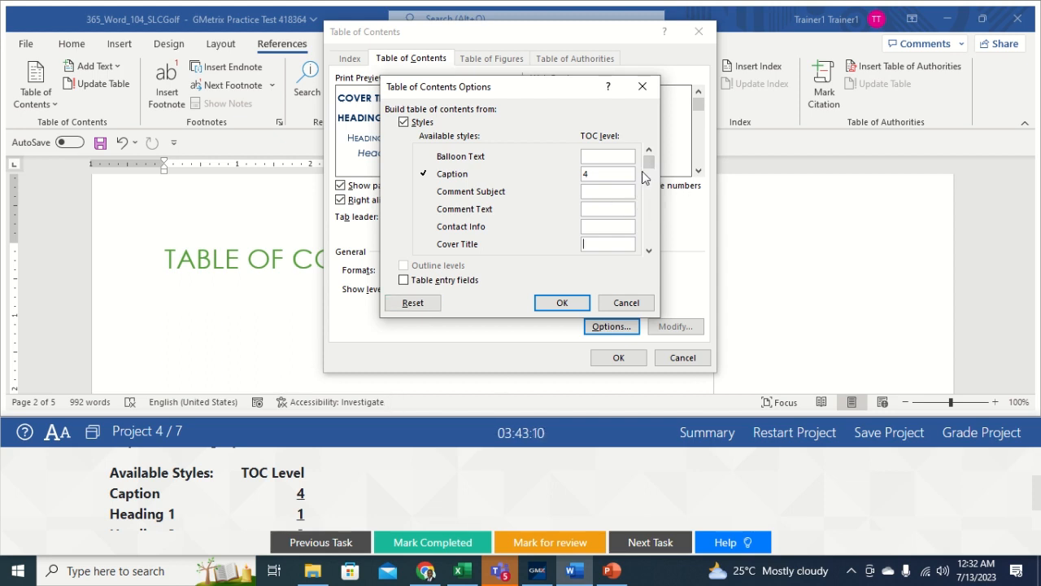
{"action": "left_click_drag", "start_coordinate": [648, 165], "coordinate": [649, 197]}
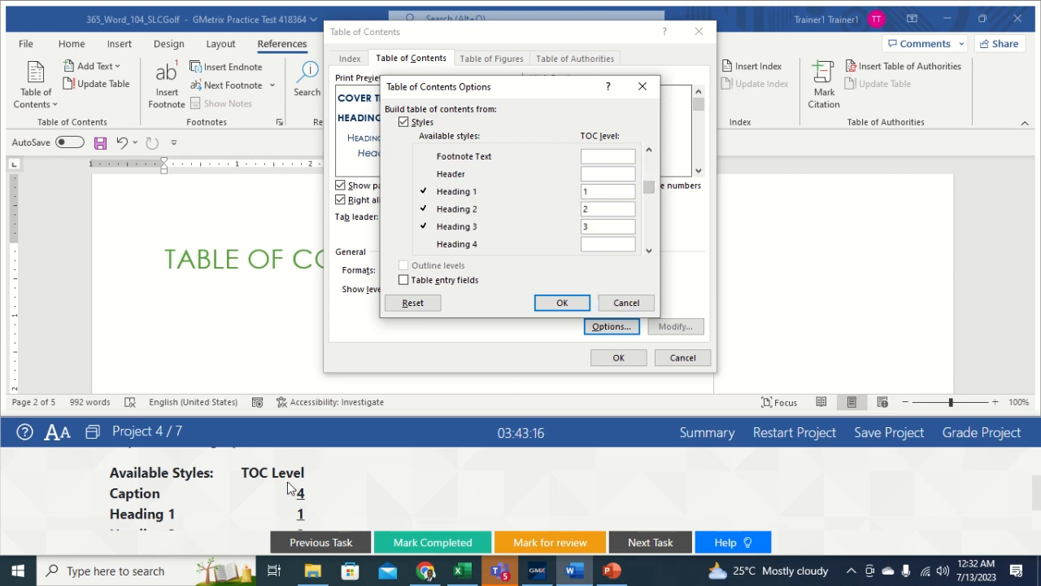
{"action": "left_click_drag", "start_coordinate": [653, 184], "coordinate": [652, 193]}
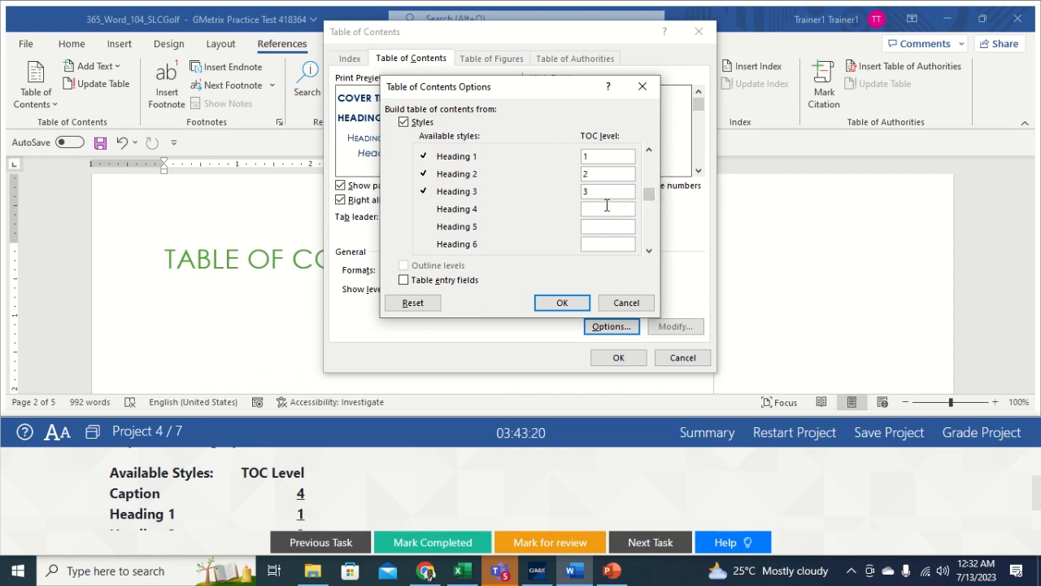
{"action": "left_click_drag", "start_coordinate": [1036, 496], "coordinate": [1039, 513]}
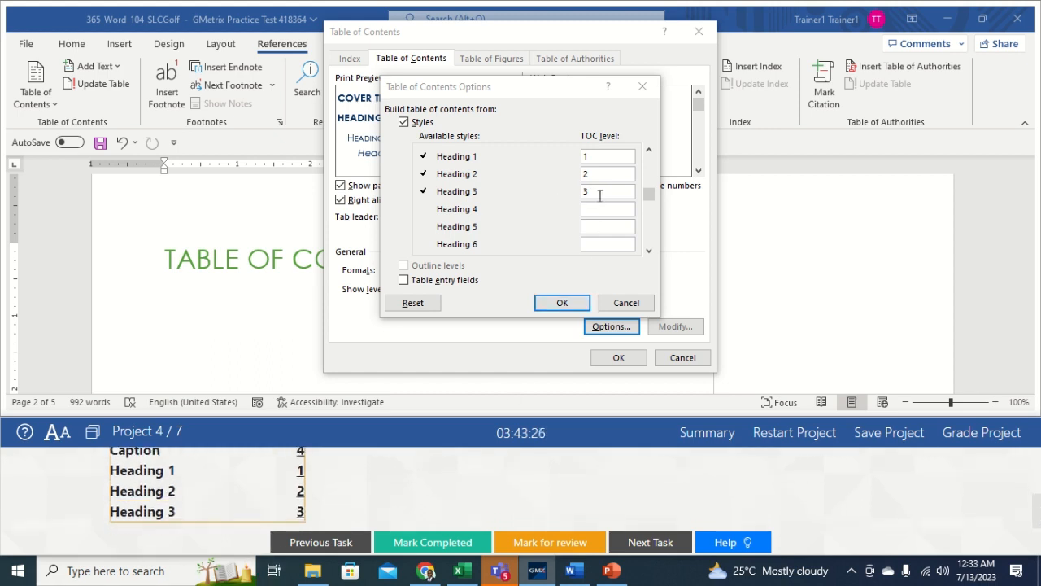
{"action": "left_click", "coordinate": [562, 303]}
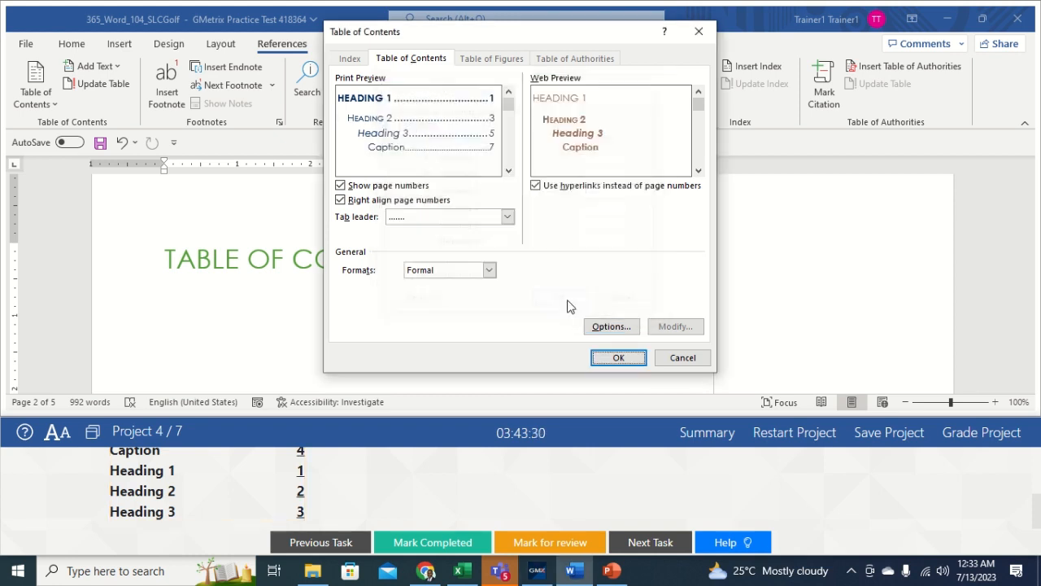
Step: Insert the Formal table of contents and bring up the Task 3 instructions
{"action": "left_click", "coordinate": [611, 360]}
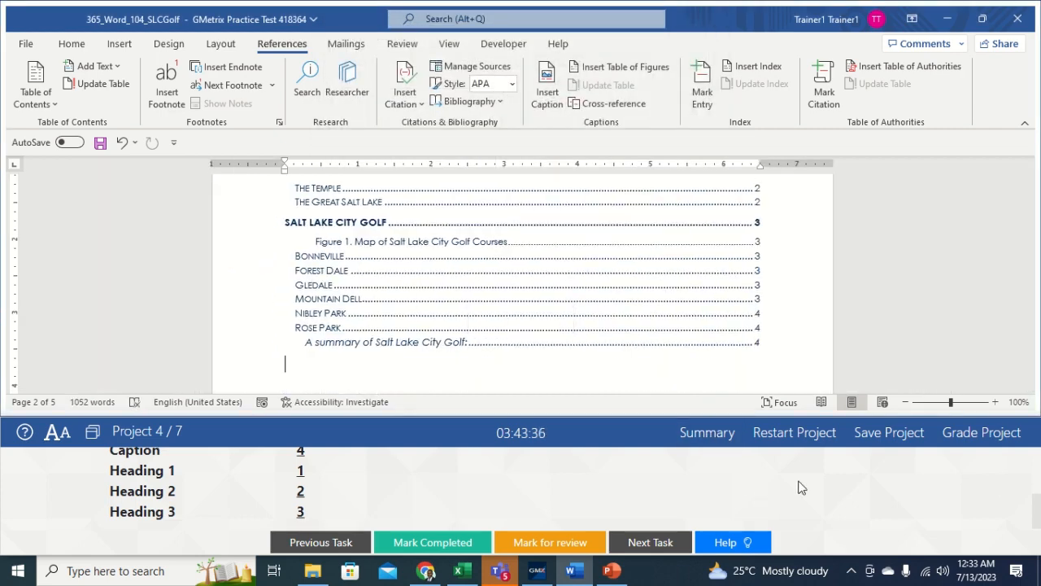
{"action": "left_click_drag", "start_coordinate": [1037, 521], "coordinate": [1031, 454]}
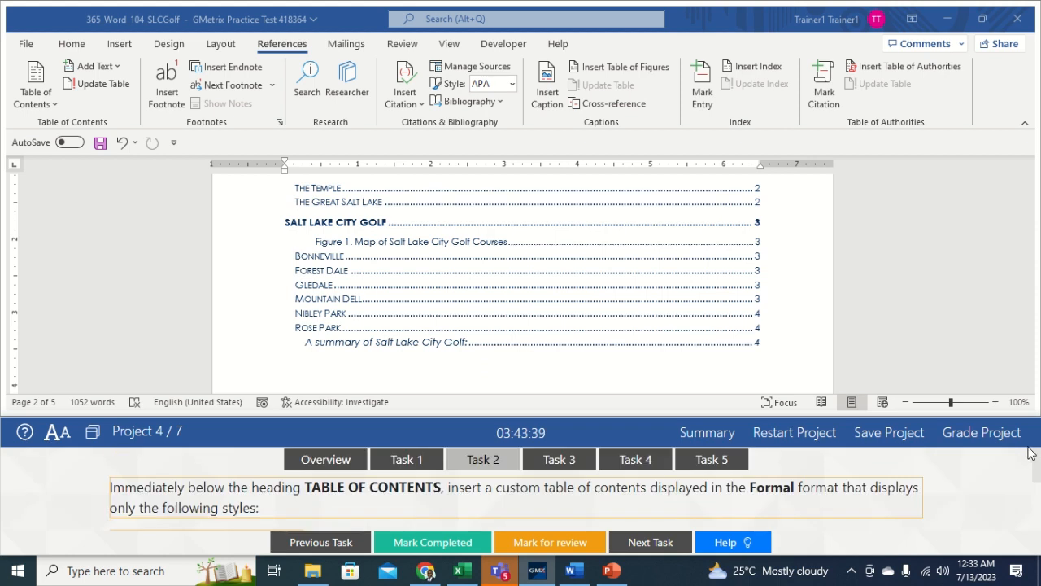
{"action": "left_click", "coordinate": [545, 460]}
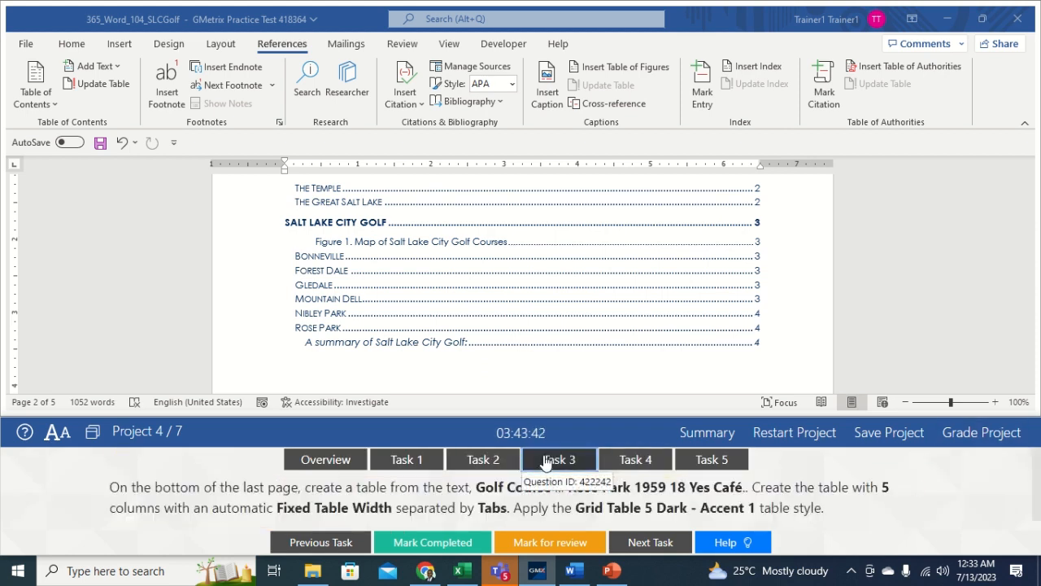
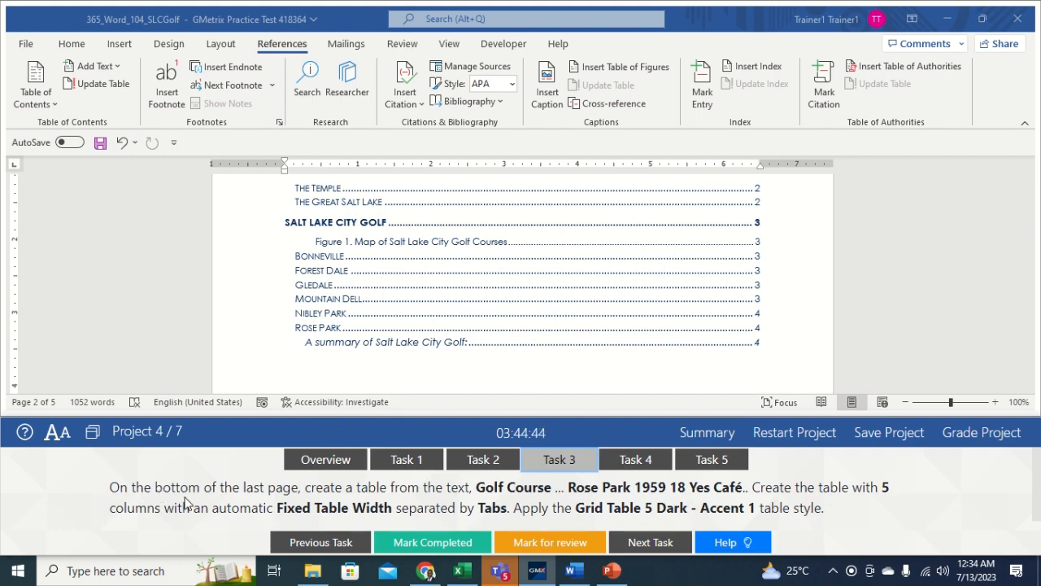
Step: Convert the tab-separated golf course summary into a 5-column table with Auto fixed column width
{"action": "left_click", "coordinate": [986, 271]}
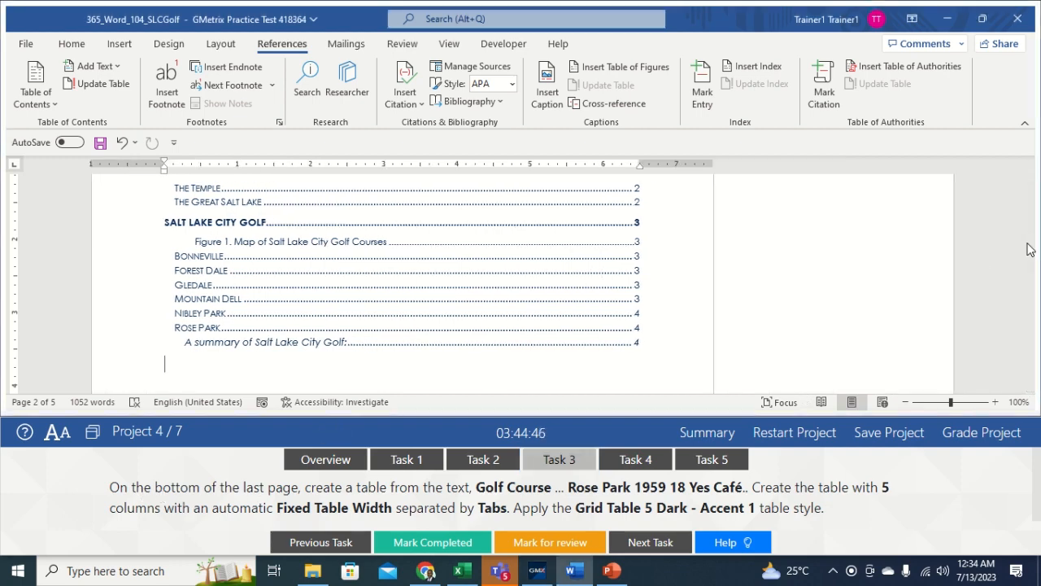
{"action": "left_click_drag", "start_coordinate": [1029, 250], "coordinate": [1033, 358]}
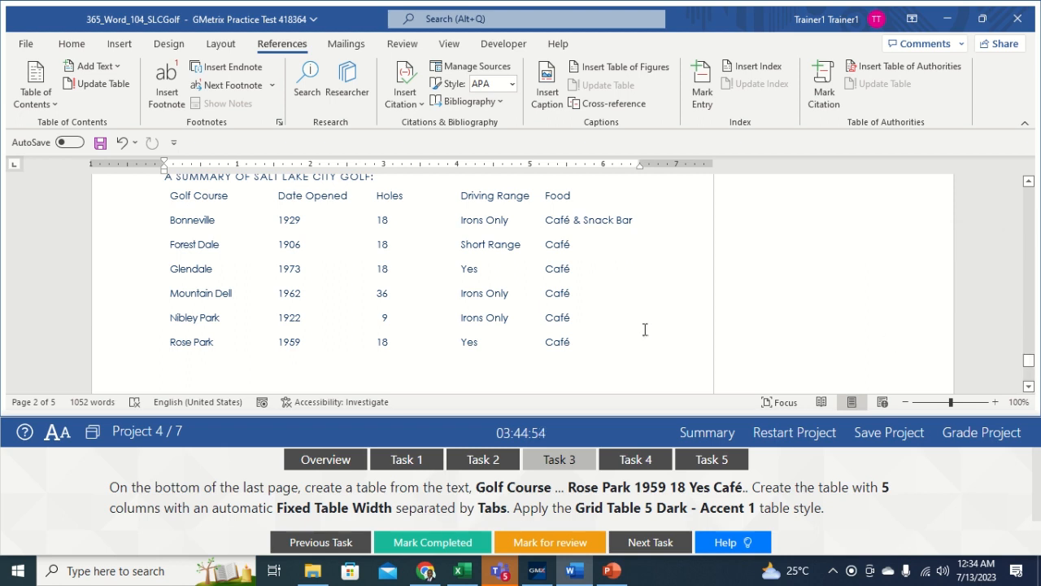
{"action": "left_click_drag", "start_coordinate": [169, 196], "coordinate": [572, 349]}
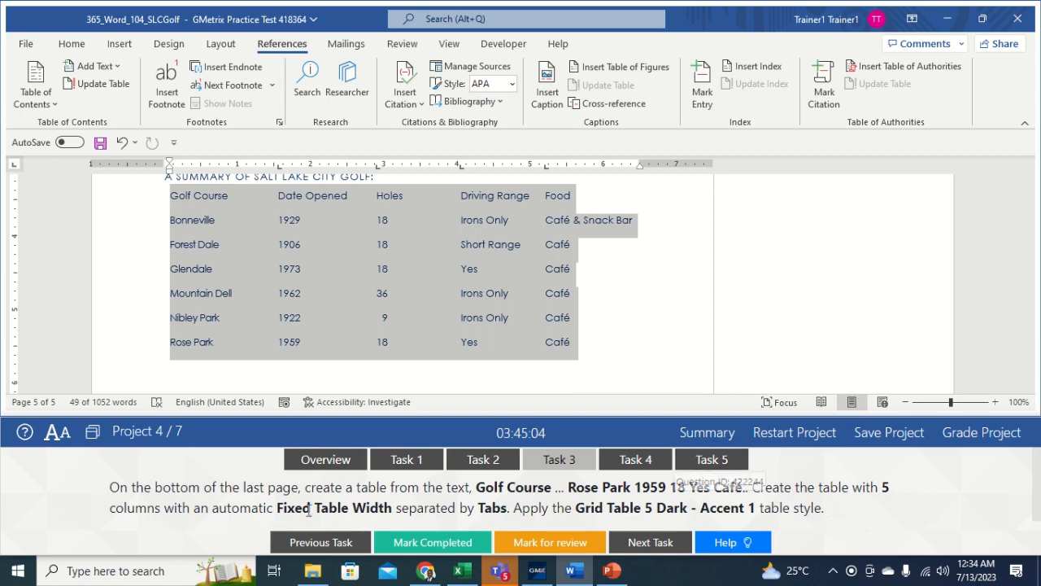
{"action": "left_click", "coordinate": [123, 45]}
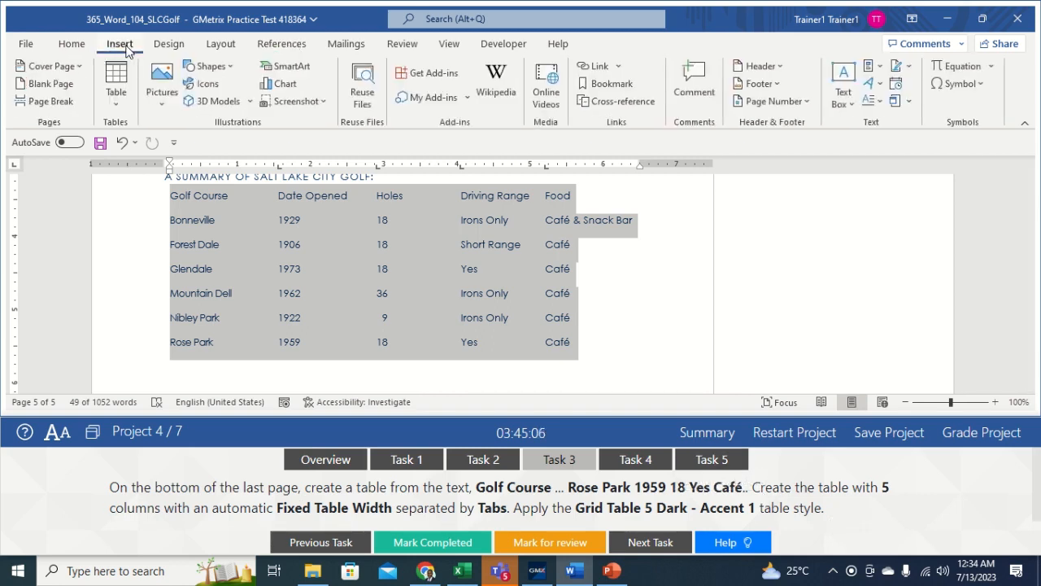
{"action": "left_click", "coordinate": [123, 106]}
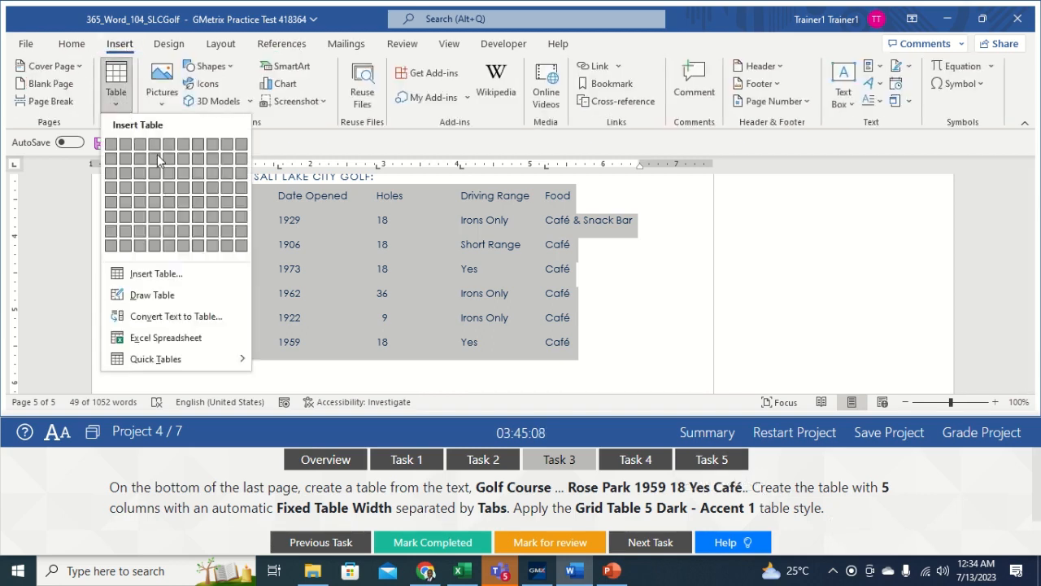
{"action": "left_click", "coordinate": [177, 317]}
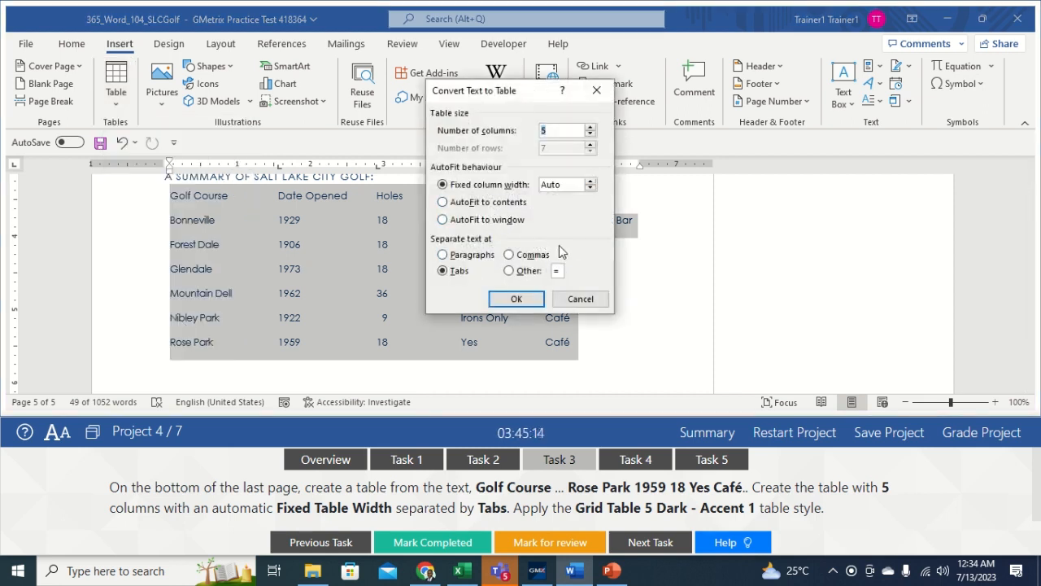
{"action": "left_click", "coordinate": [456, 274]}
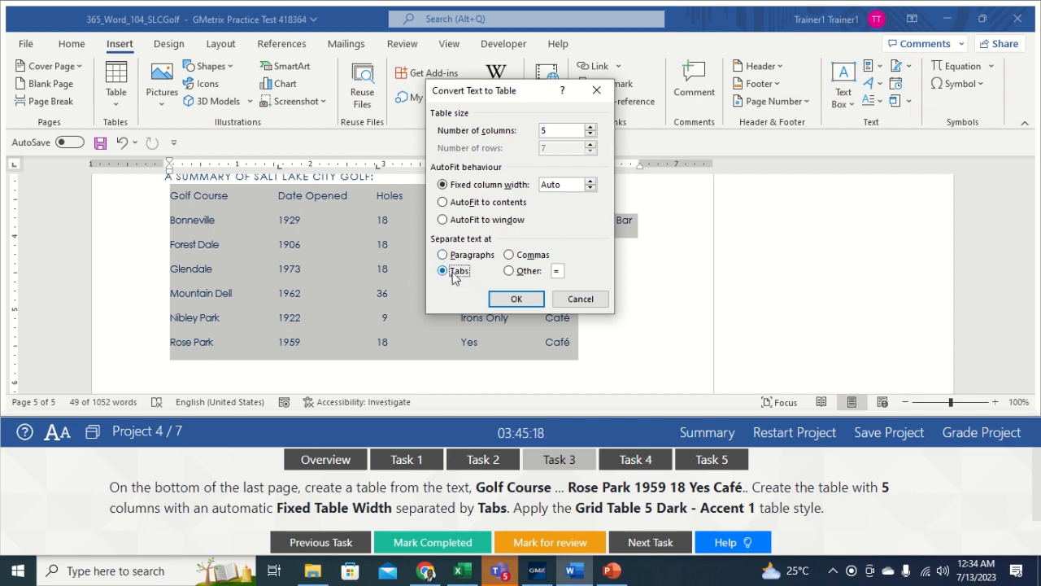
{"action": "left_click", "coordinate": [524, 300]}
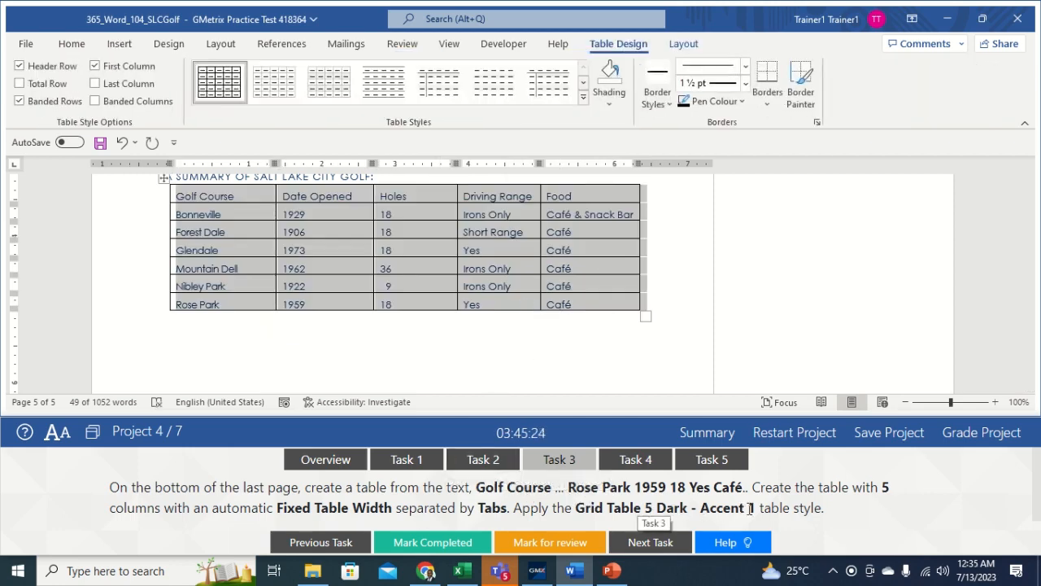
Step: Apply Grid Table 5 Dark - Accent 1 to the golf table and bring up Task 4
{"action": "left_click", "coordinate": [582, 97]}
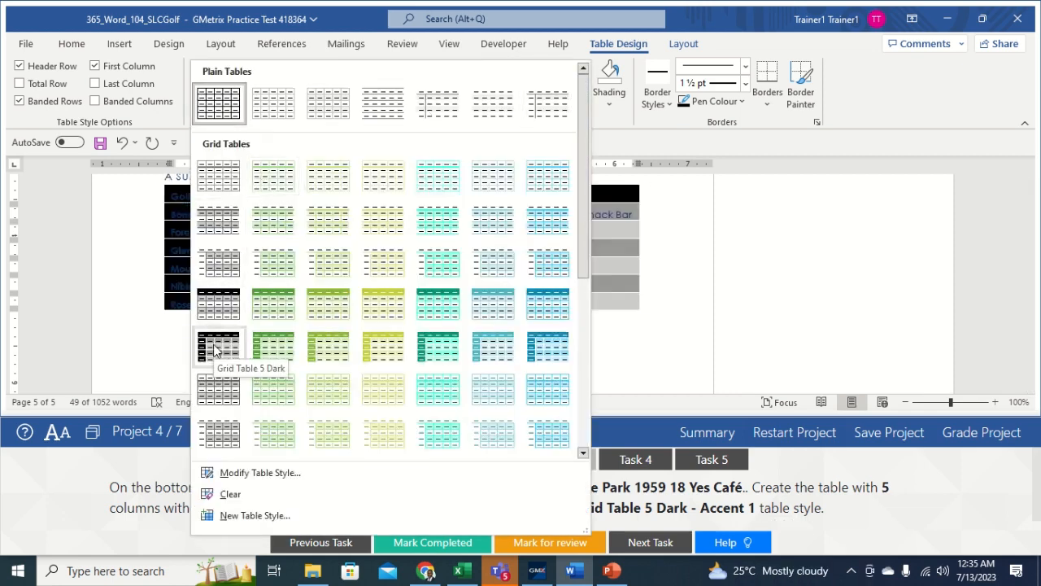
{"action": "left_click", "coordinate": [274, 348]}
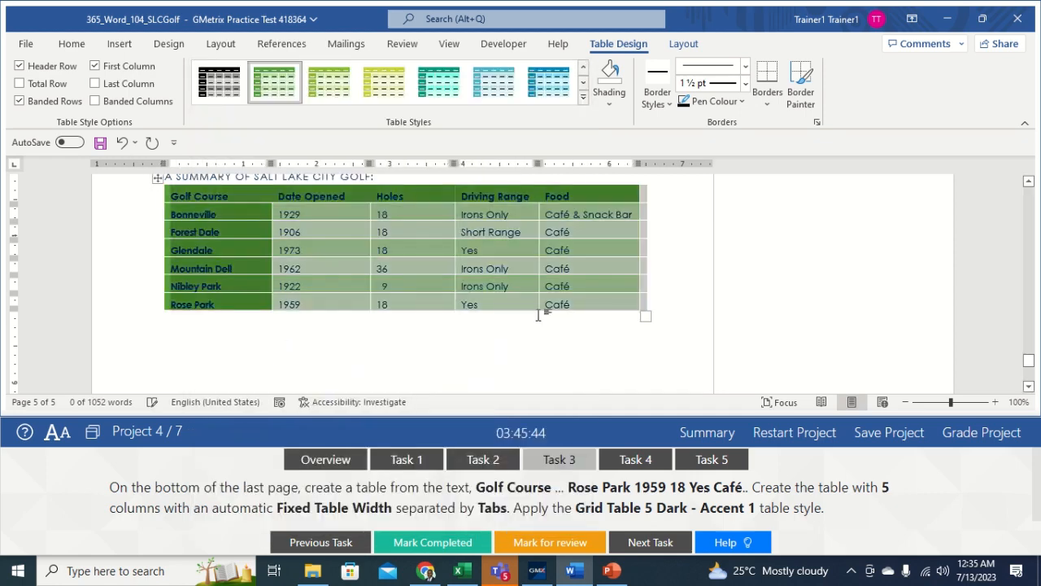
{"action": "left_click", "coordinate": [651, 287]}
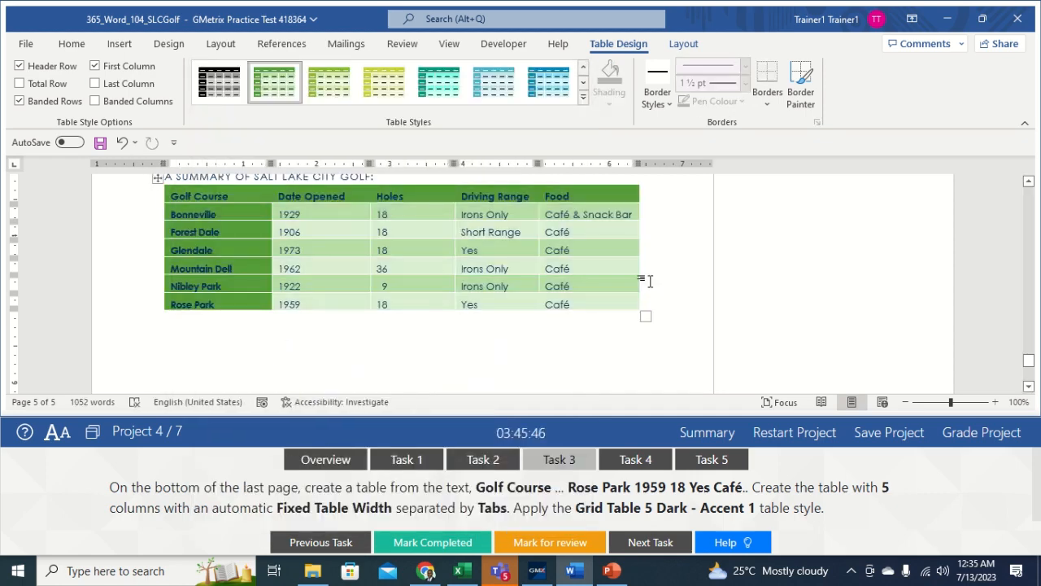
{"action": "left_click", "coordinate": [631, 460]}
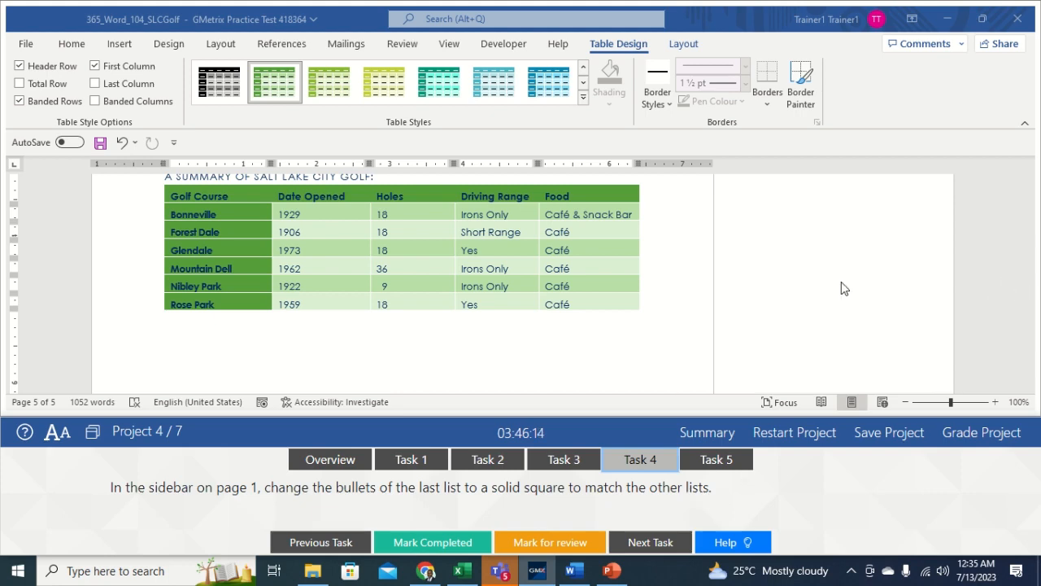
Step: Give the City Golf Courses sidebar items solid square bullets, then bring up Task 5
{"action": "left_click", "coordinate": [819, 295]}
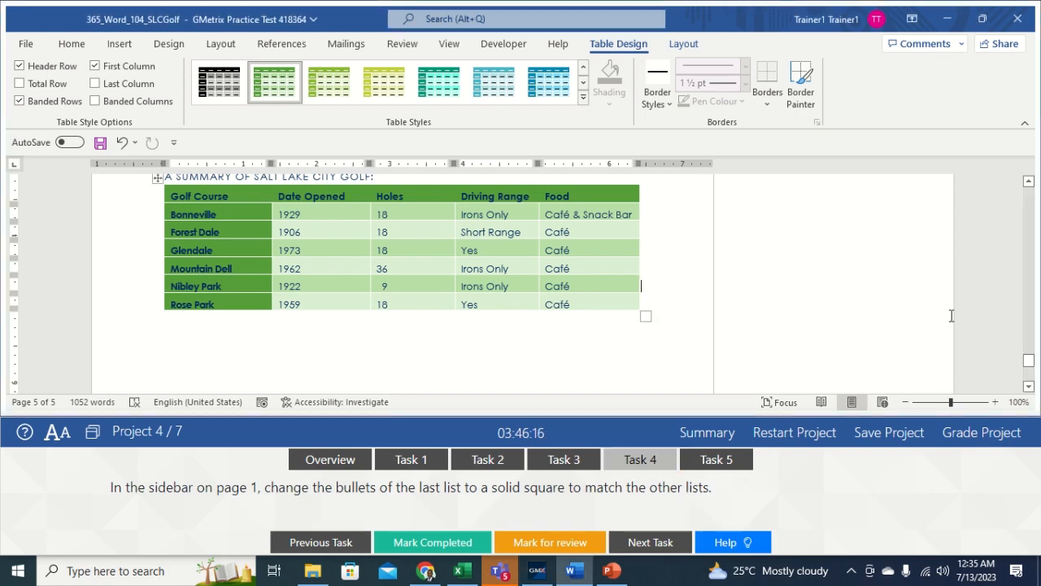
{"action": "left_click_drag", "start_coordinate": [1028, 361], "coordinate": [1025, 290]}
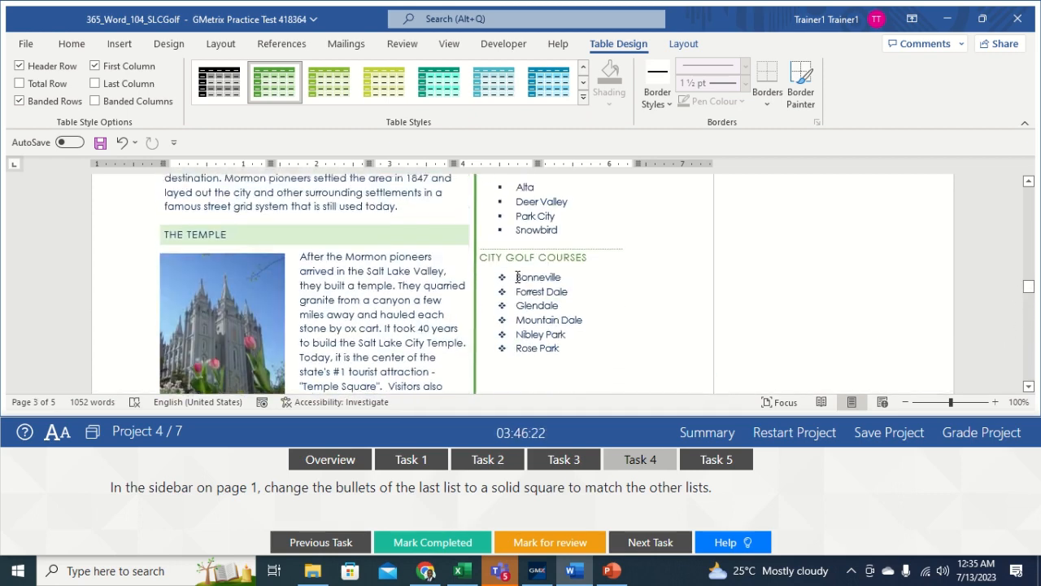
{"action": "left_click_drag", "start_coordinate": [517, 276], "coordinate": [563, 350]}
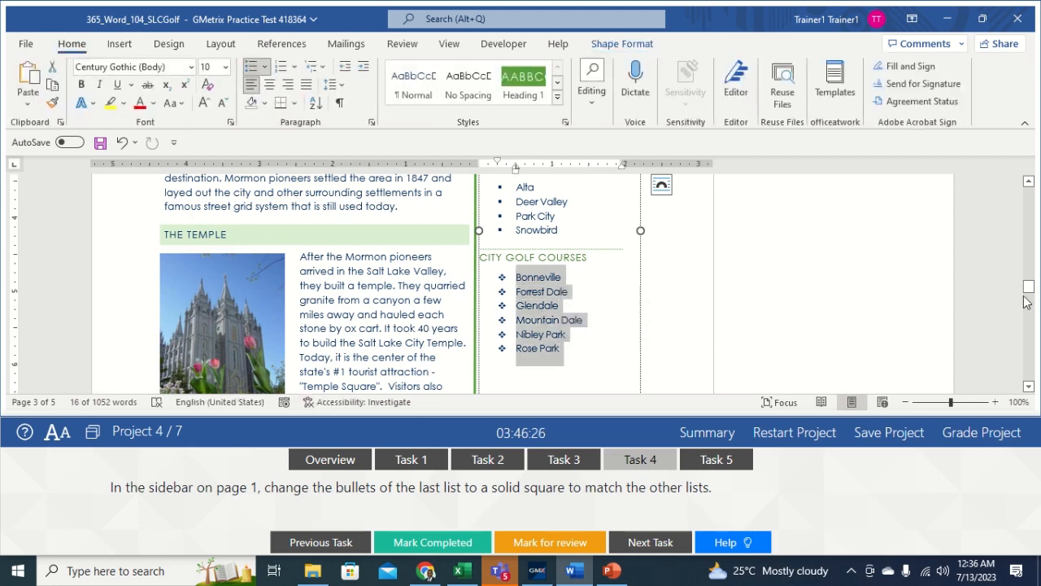
{"action": "left_click_drag", "start_coordinate": [1027, 298], "coordinate": [1027, 298]}
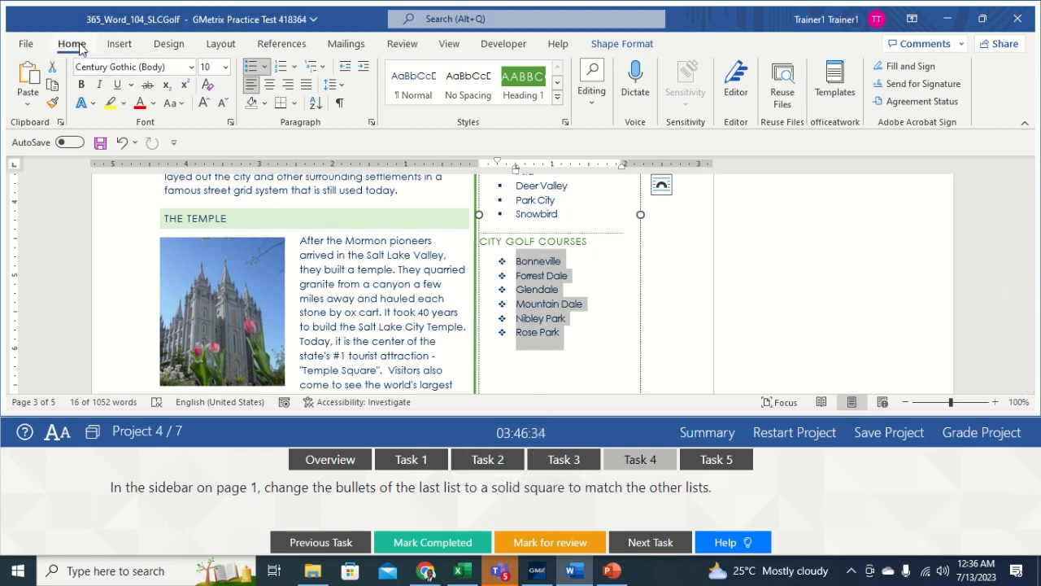
{"action": "left_click", "coordinate": [267, 68]}
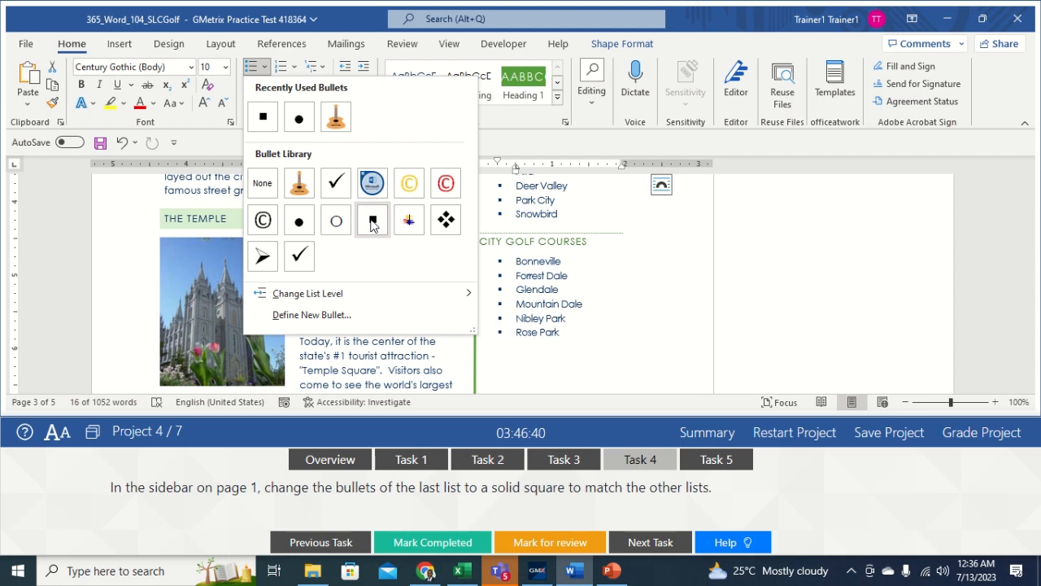
{"action": "left_click", "coordinate": [372, 225]}
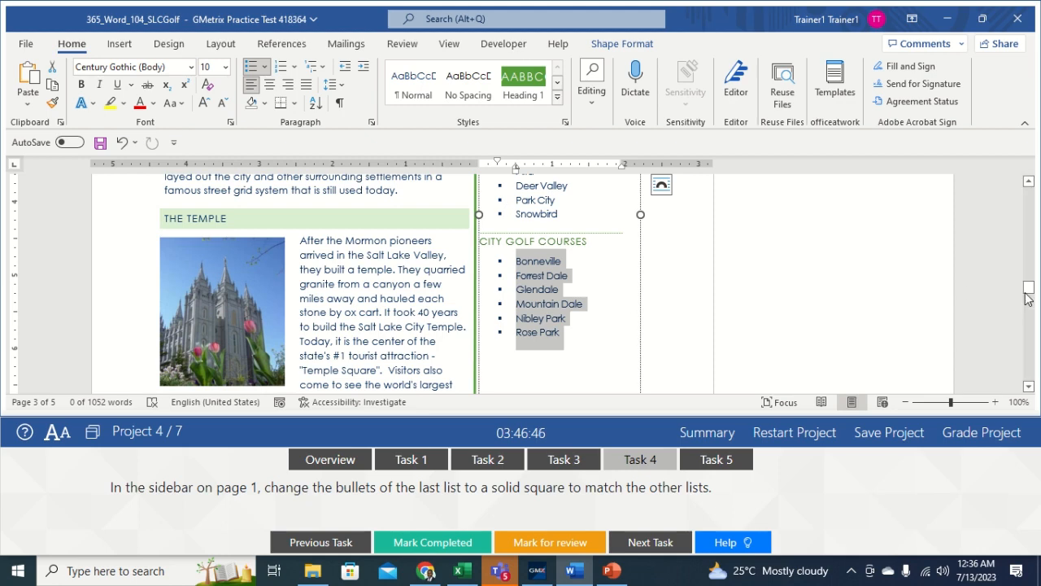
{"action": "left_click_drag", "start_coordinate": [1027, 298], "coordinate": [1028, 290]}
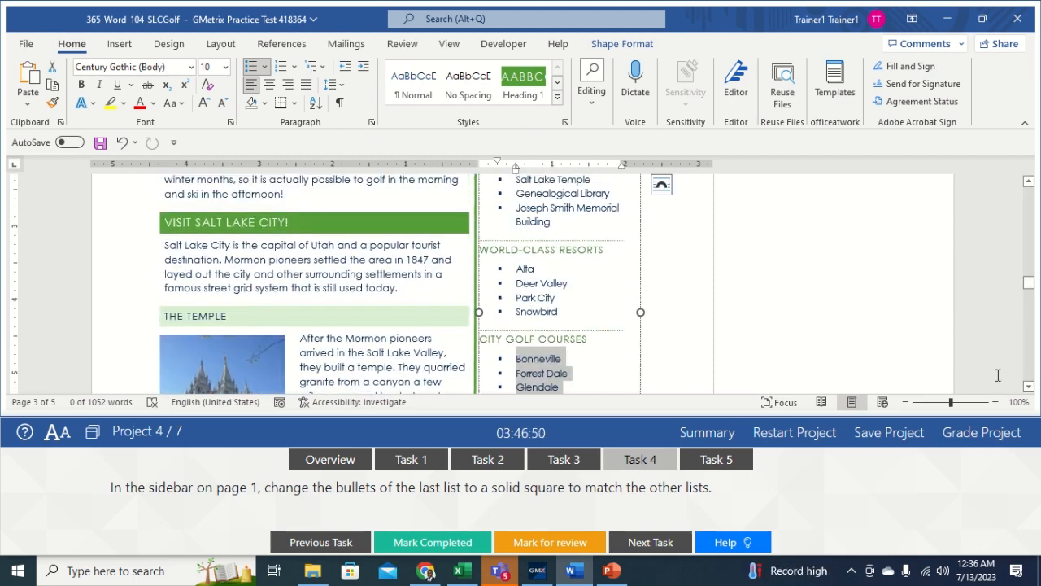
{"action": "left_click", "coordinate": [659, 368]}
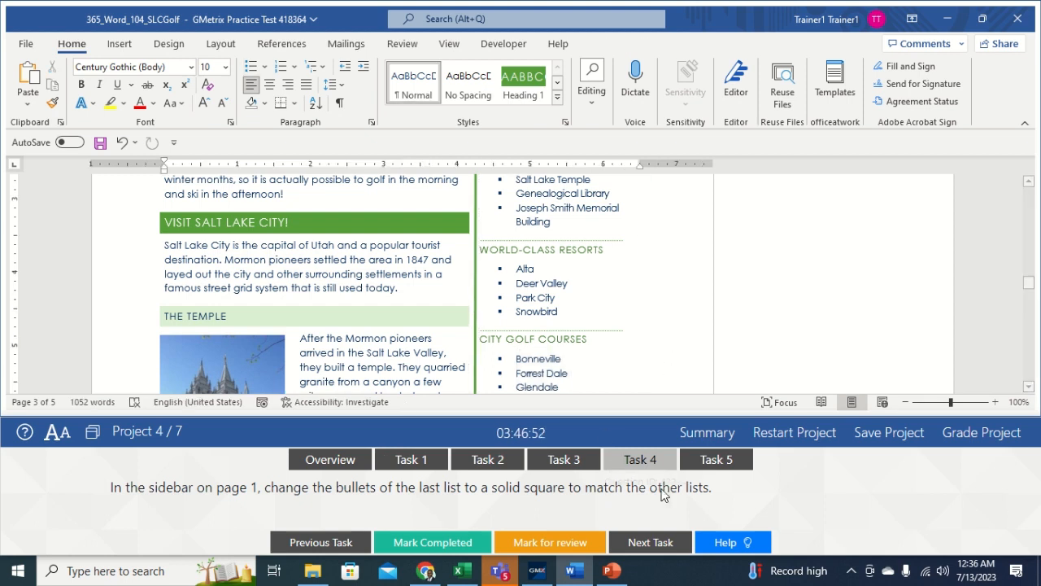
{"action": "left_click", "coordinate": [721, 460]}
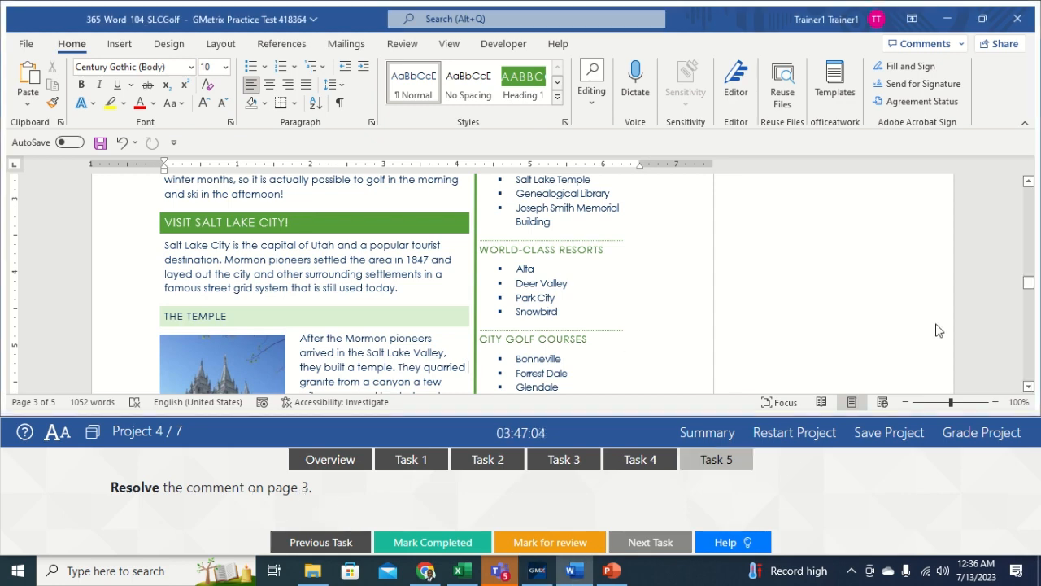
Step: Resolve the Author comment about matching the map table and submit the project for grading
{"action": "left_click_drag", "start_coordinate": [1029, 284], "coordinate": [1029, 309]}
{"action": "left_click", "coordinate": [840, 312]}
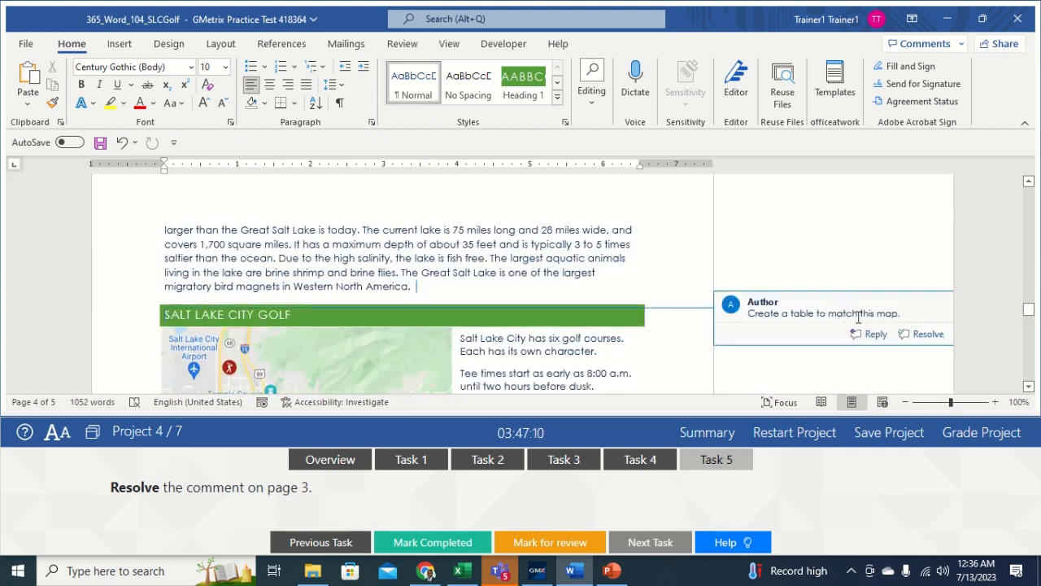
{"action": "left_click", "coordinate": [924, 335]}
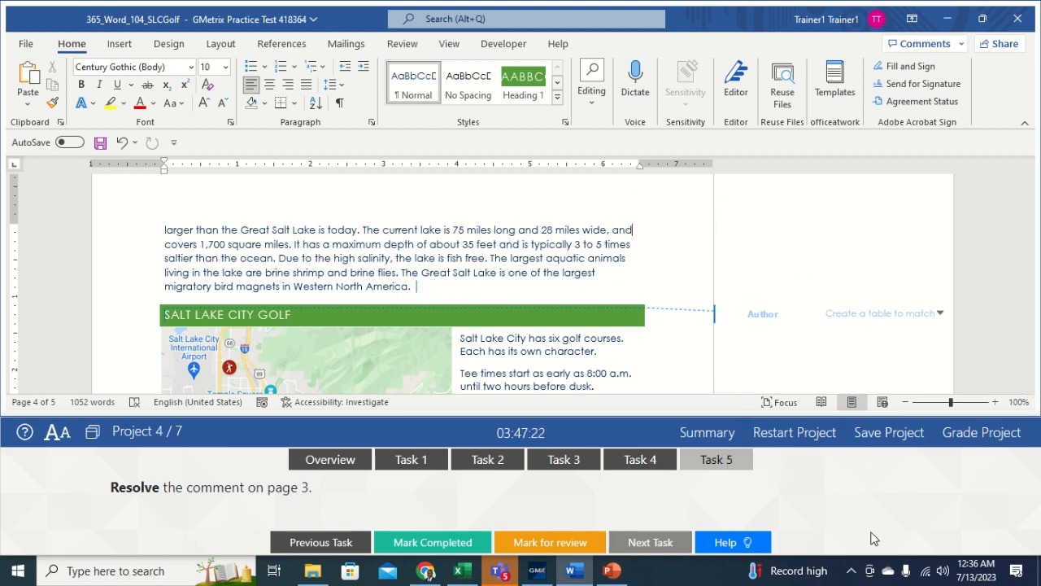
{"action": "left_click", "coordinate": [968, 431]}
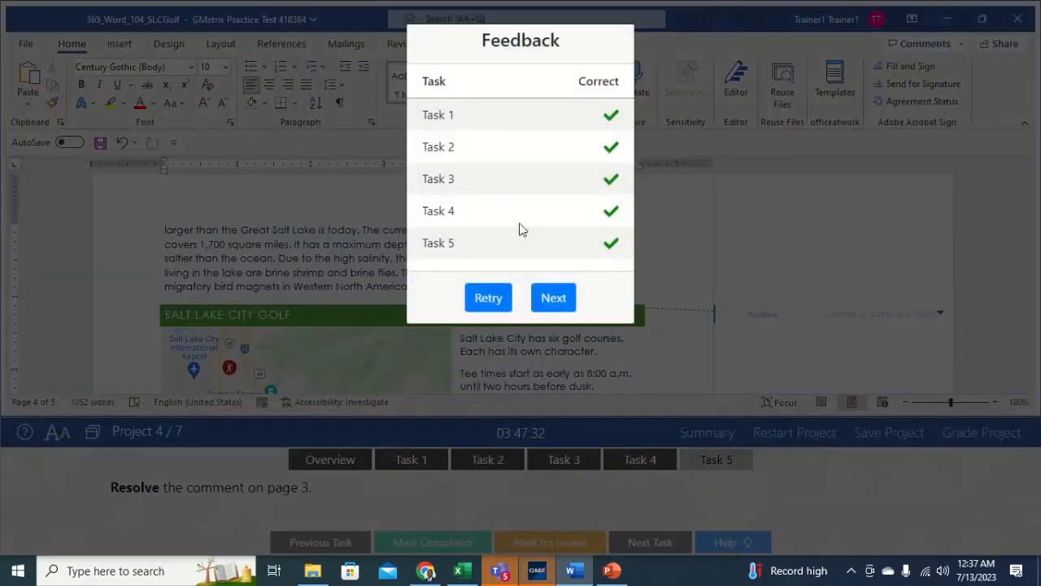
Step: Advance to the How to Shoe a Horse project and show its Task 1 instructions
{"action": "left_click", "coordinate": [553, 298]}
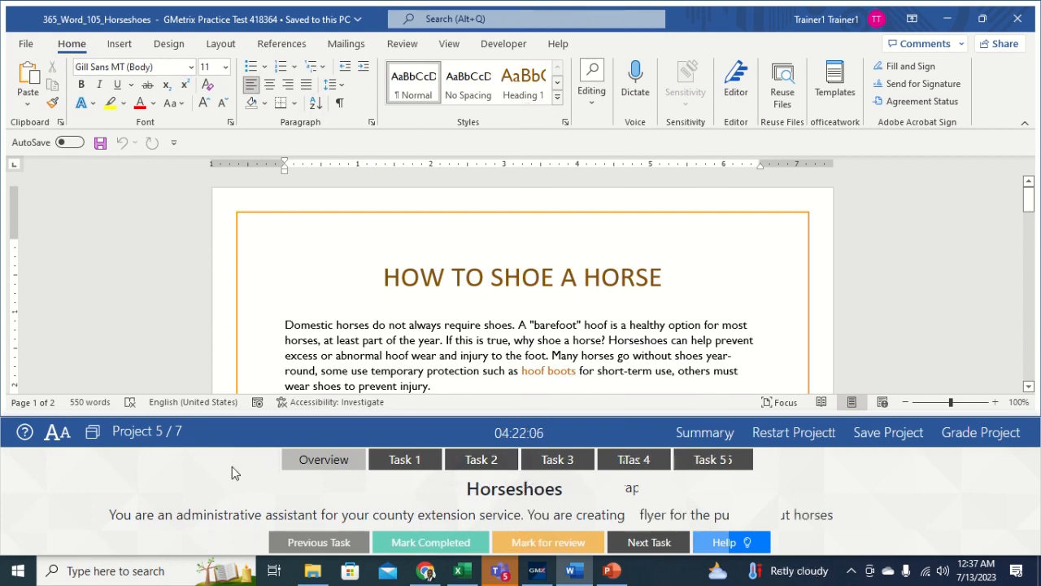
{"action": "left_click", "coordinate": [400, 461]}
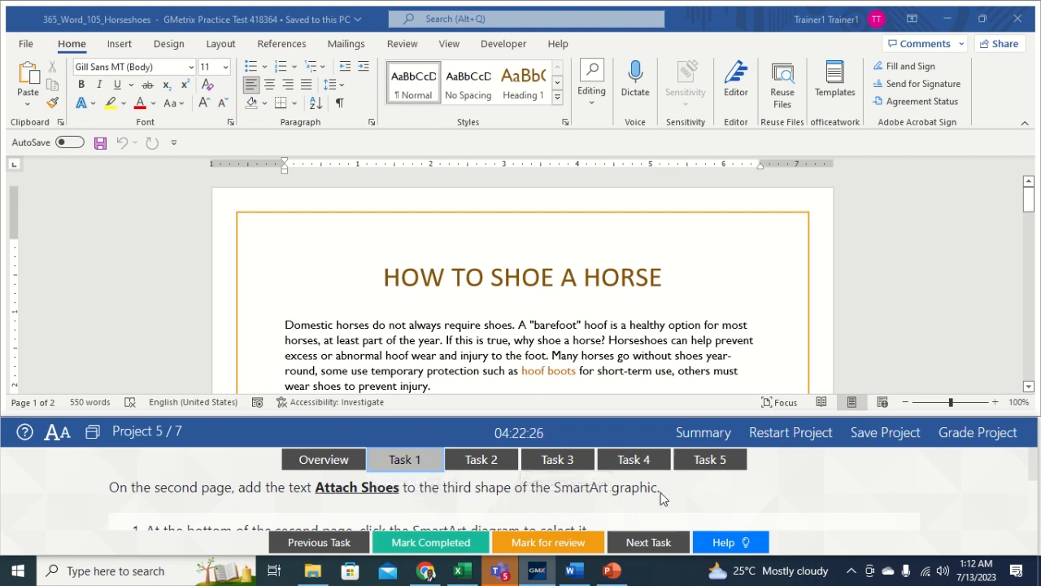
Step: Enter 'Attach Shoes' in the empty third SmartArt arrow, then bring up Task 2
{"action": "left_click", "coordinate": [732, 320]}
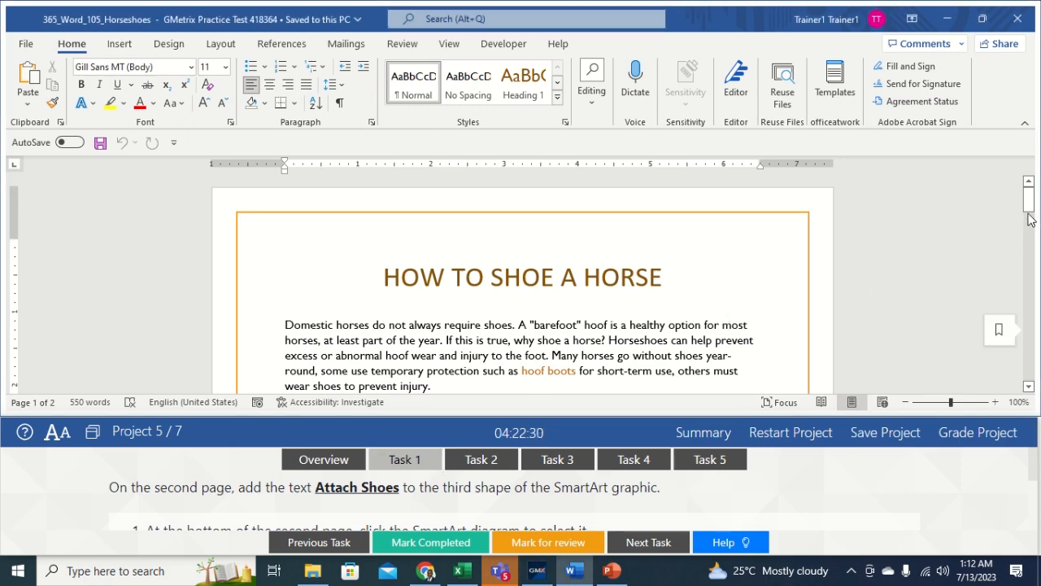
{"action": "left_click_drag", "start_coordinate": [1028, 218], "coordinate": [1035, 341]}
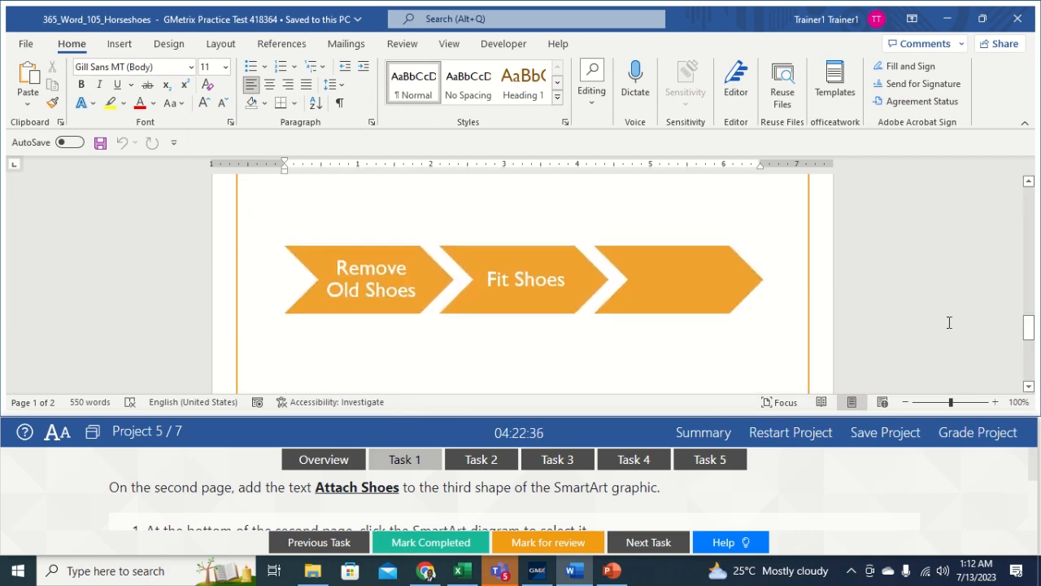
{"action": "left_click", "coordinate": [706, 277]}
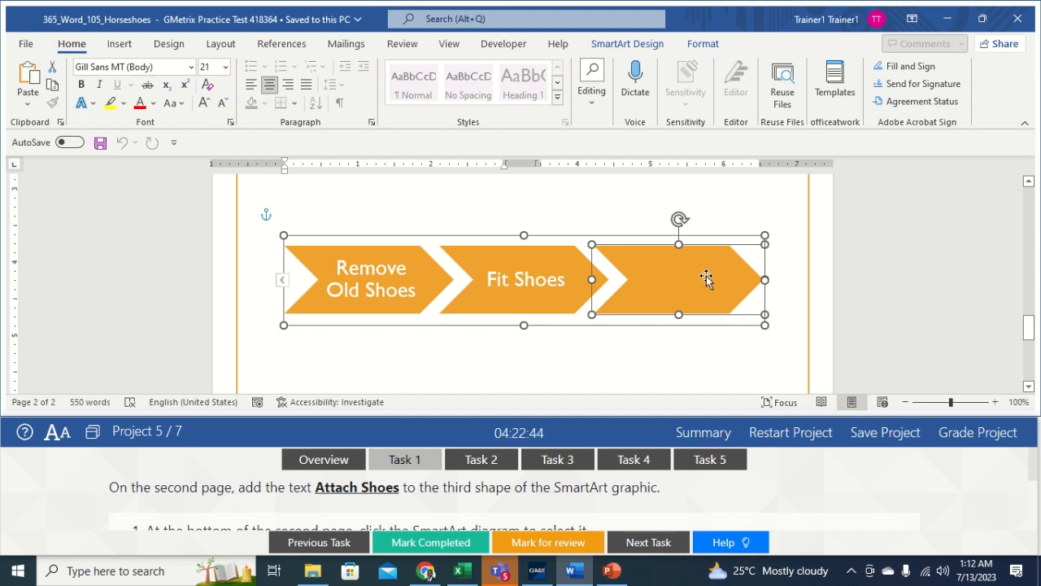
{"action": "type", "text": "Attach"}
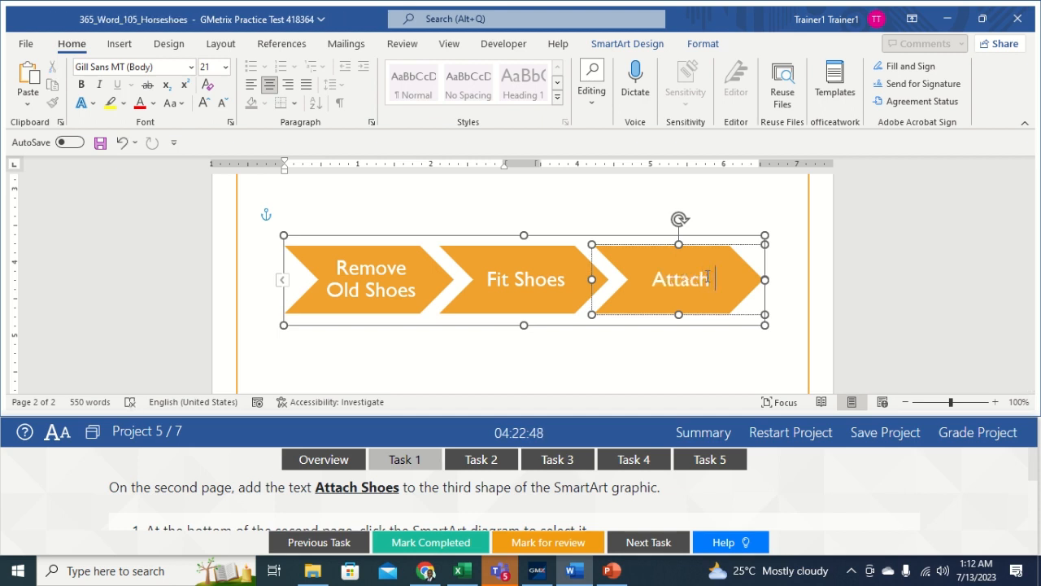
{"action": "type", "text": " Sh"}
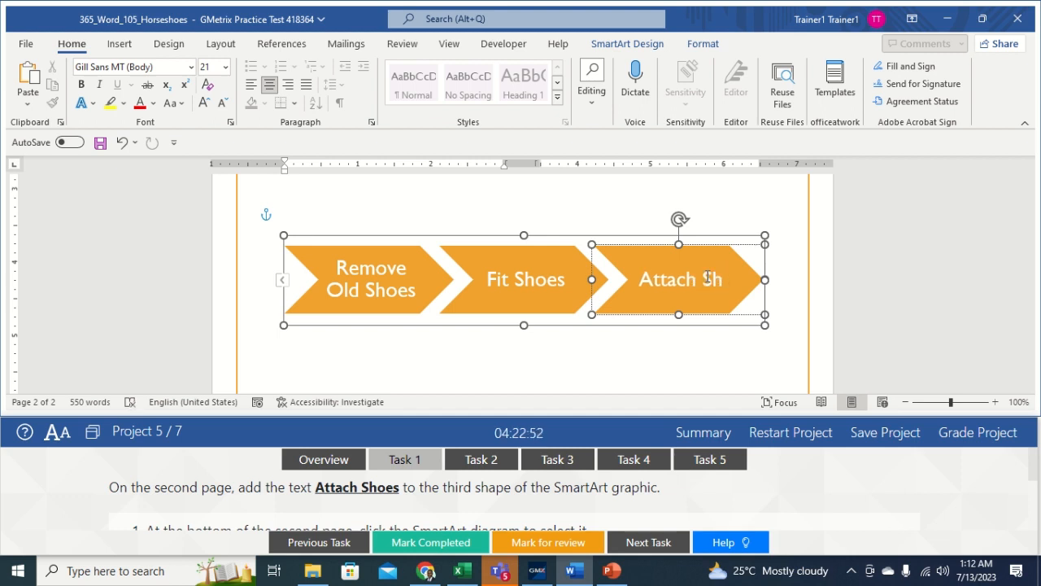
{"action": "type", "text": "oes"}
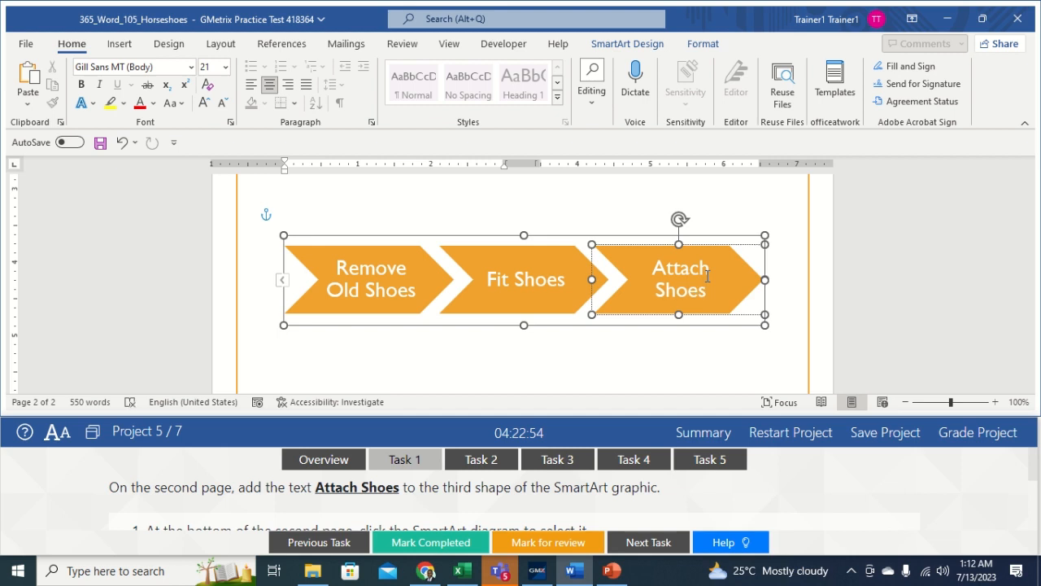
{"action": "left_click", "coordinate": [722, 352]}
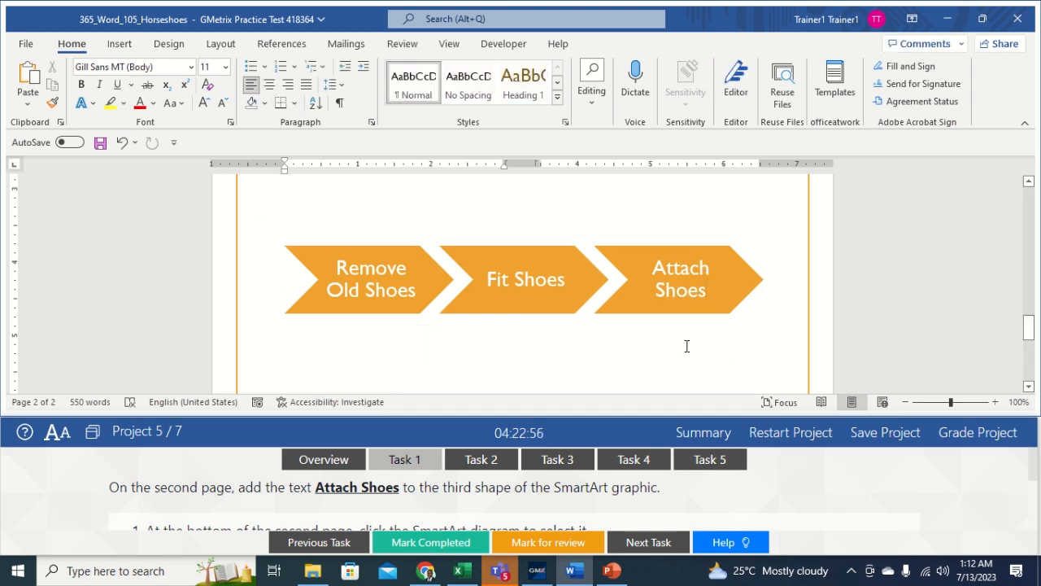
{"action": "left_click", "coordinate": [481, 461]}
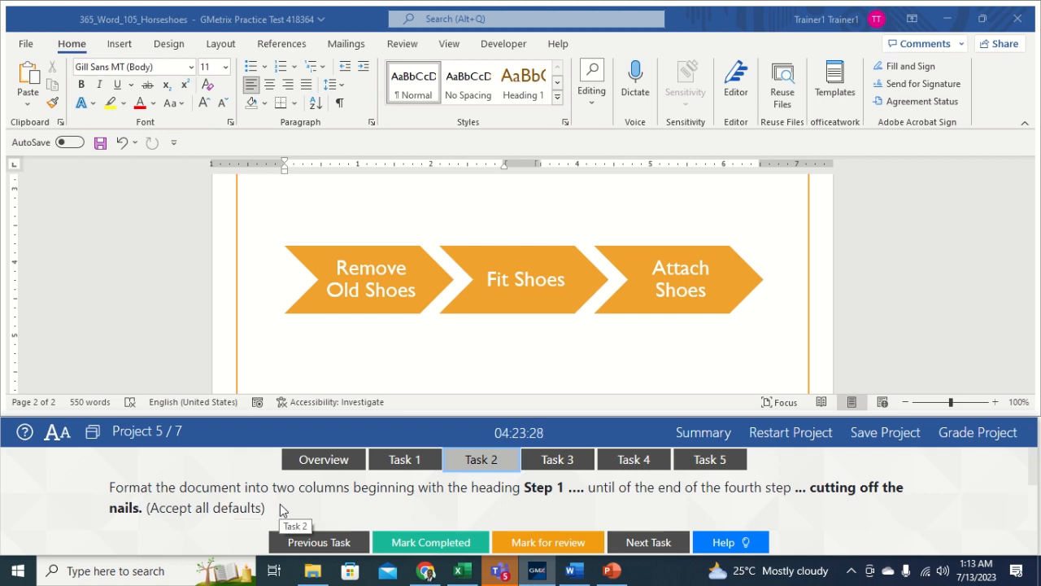
Step: Format the Step 1 through Step 4 text as Two columns, then bring up Task 3
{"action": "left_click", "coordinate": [550, 204]}
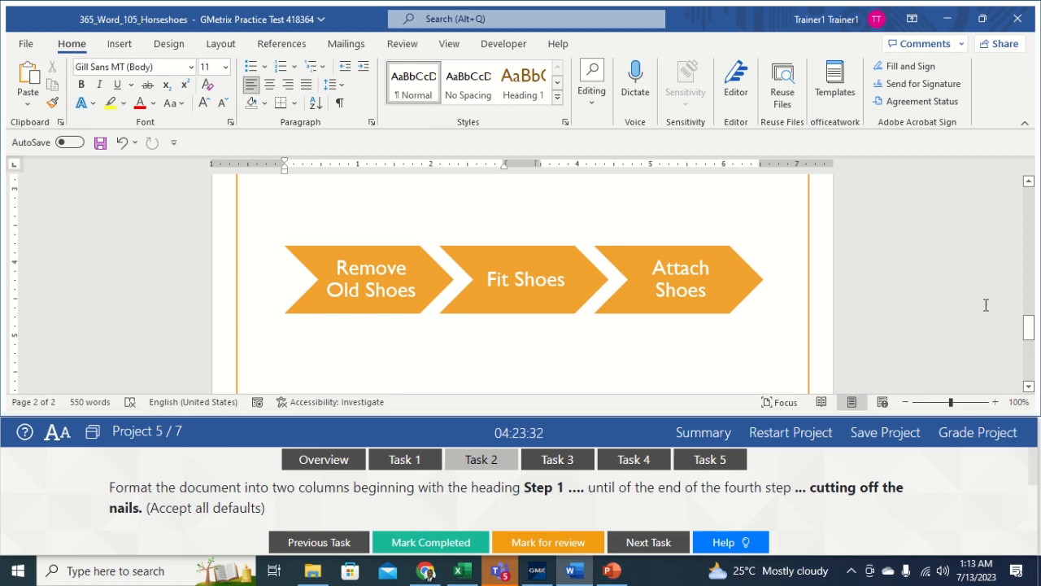
{"action": "left_click_drag", "start_coordinate": [1028, 328], "coordinate": [1027, 250]}
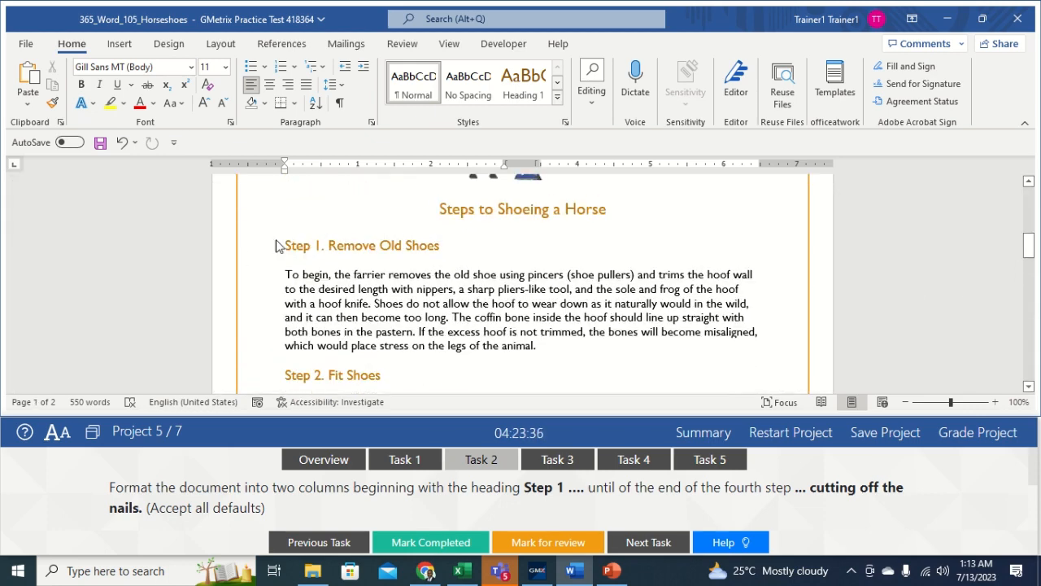
{"action": "left_click_drag", "start_coordinate": [285, 244], "coordinate": [569, 371]}
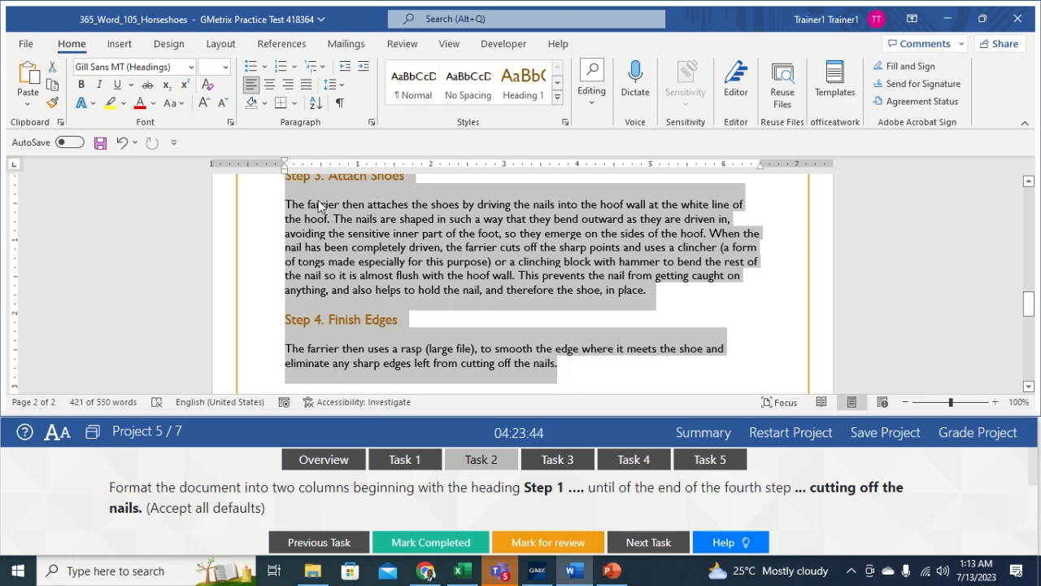
{"action": "left_click", "coordinate": [220, 44]}
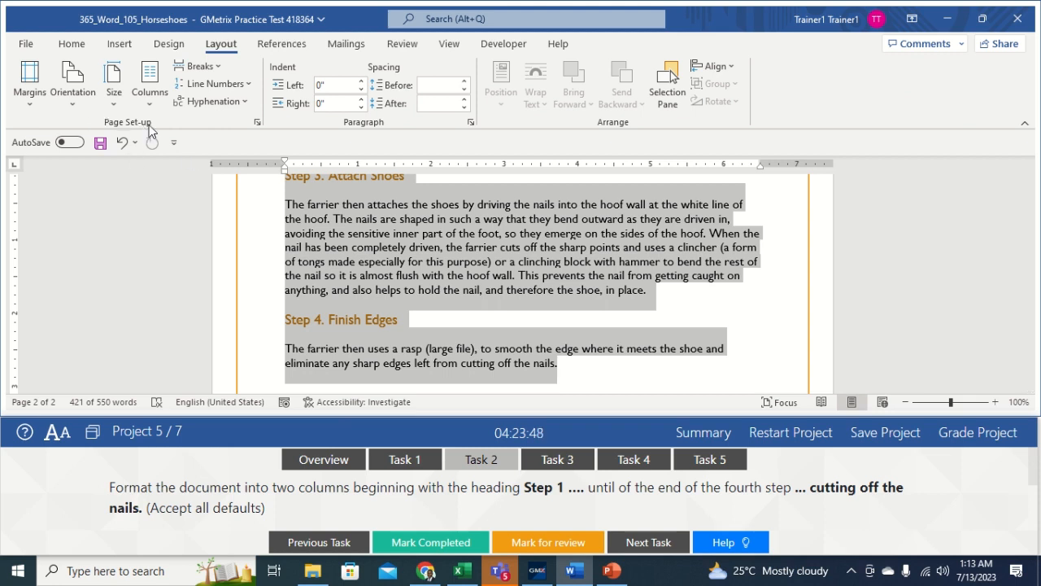
{"action": "left_click", "coordinate": [150, 98]}
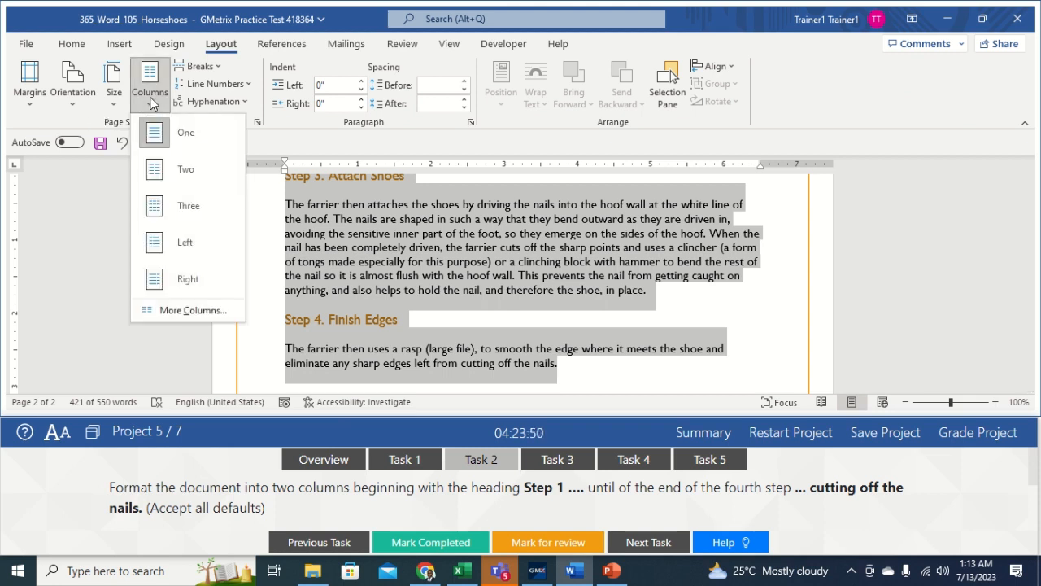
{"action": "left_click", "coordinate": [160, 172]}
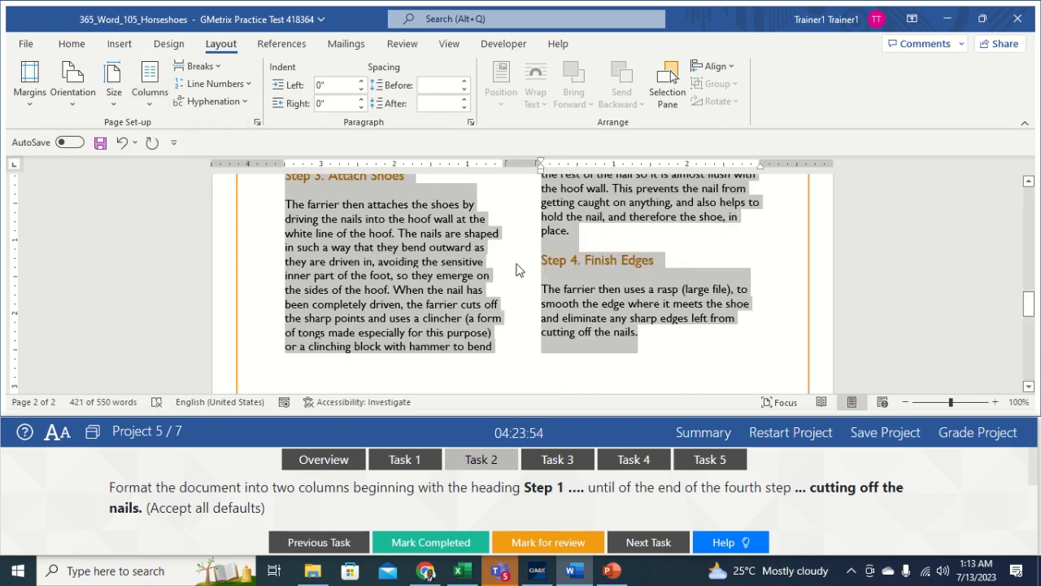
{"action": "left_click", "coordinate": [523, 289]}
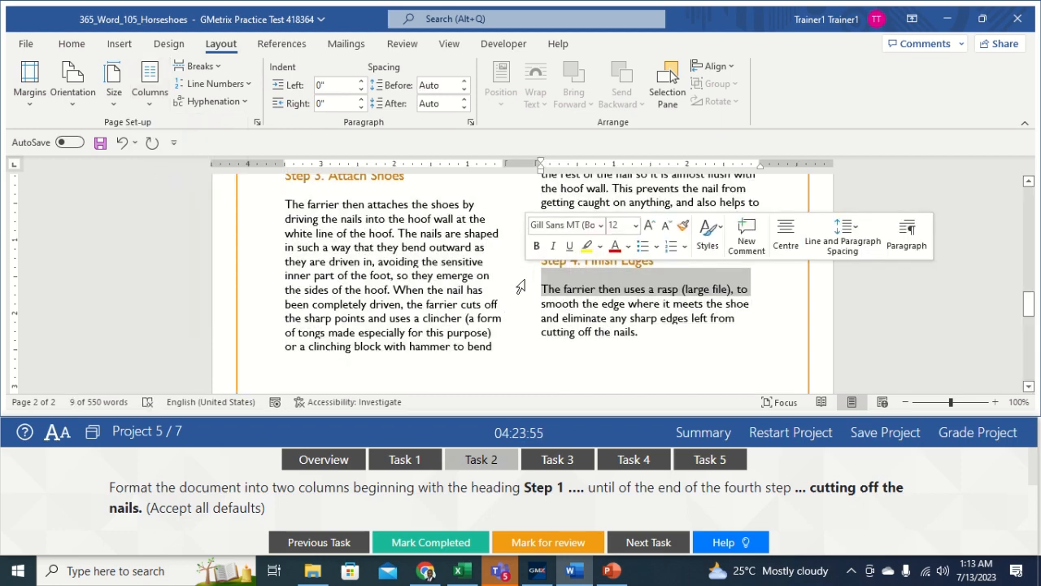
{"action": "left_click", "coordinate": [661, 332]}
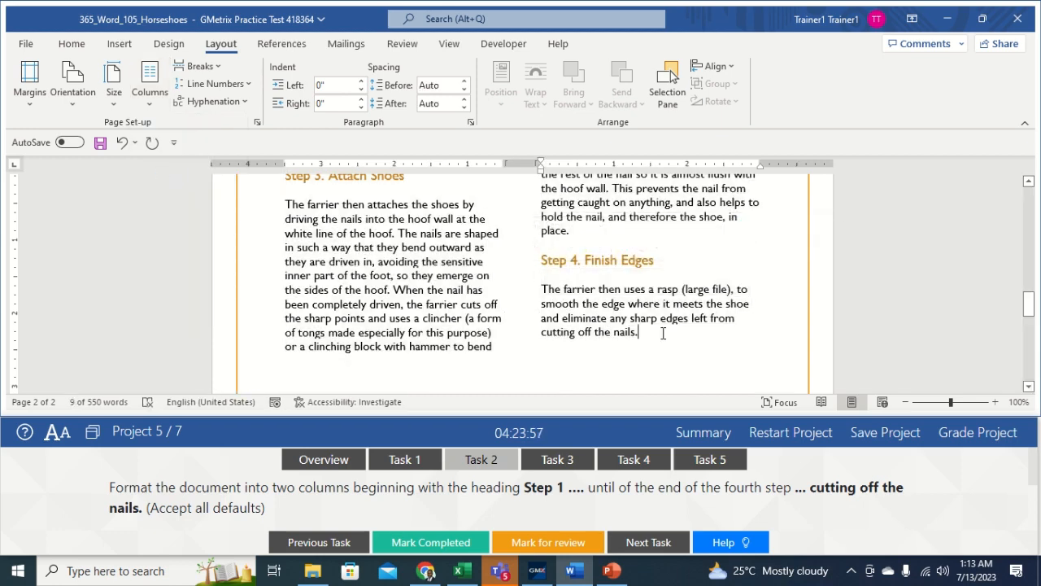
{"action": "left_click", "coordinate": [559, 460]}
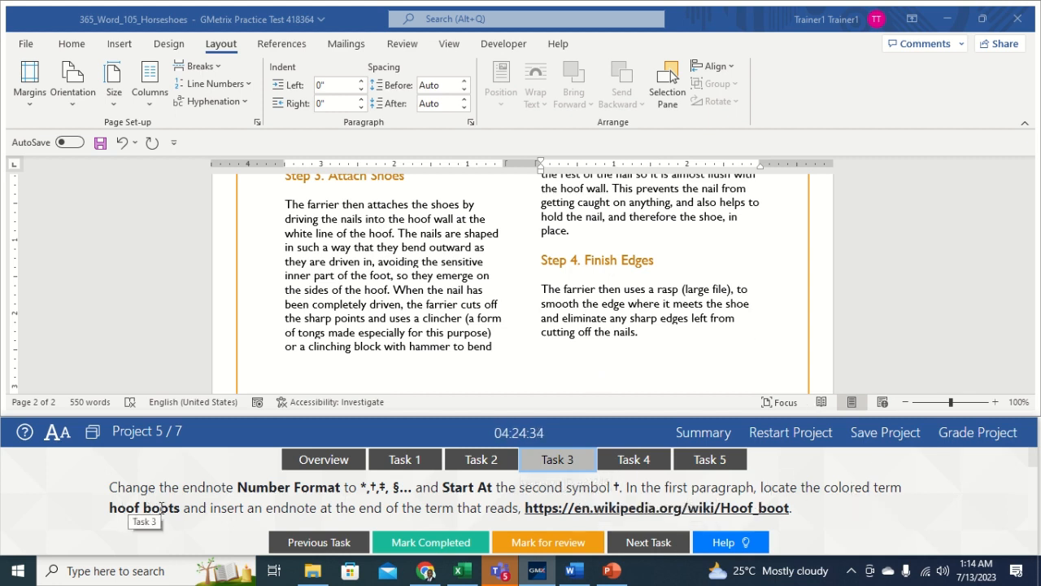
Step: With the insertion point after 'hoof boots', open the Footnote and Endnote dialog from References
{"action": "left_click", "coordinate": [819, 298]}
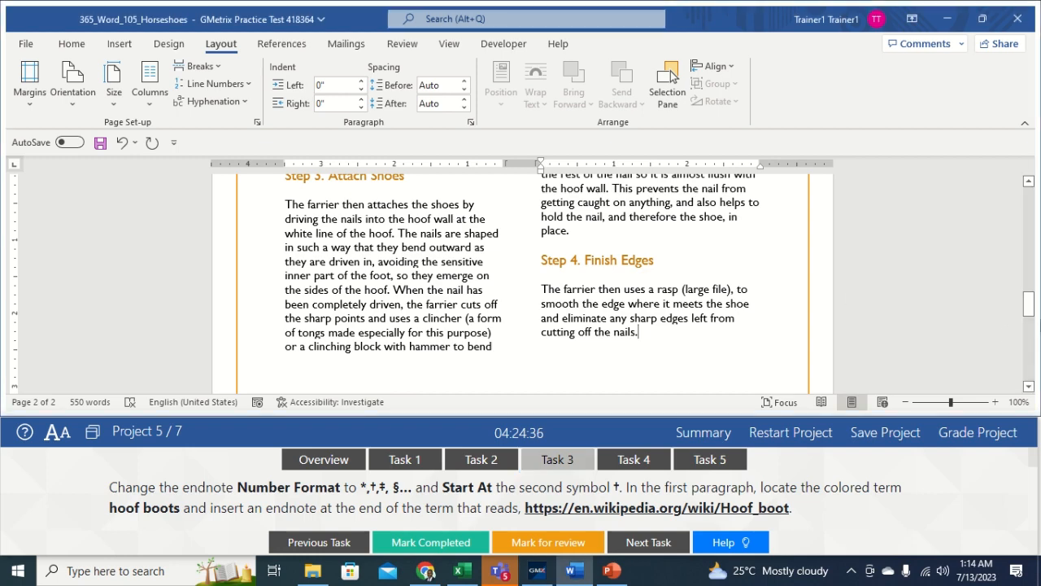
{"action": "left_click_drag", "start_coordinate": [1029, 306], "coordinate": [1016, 218]}
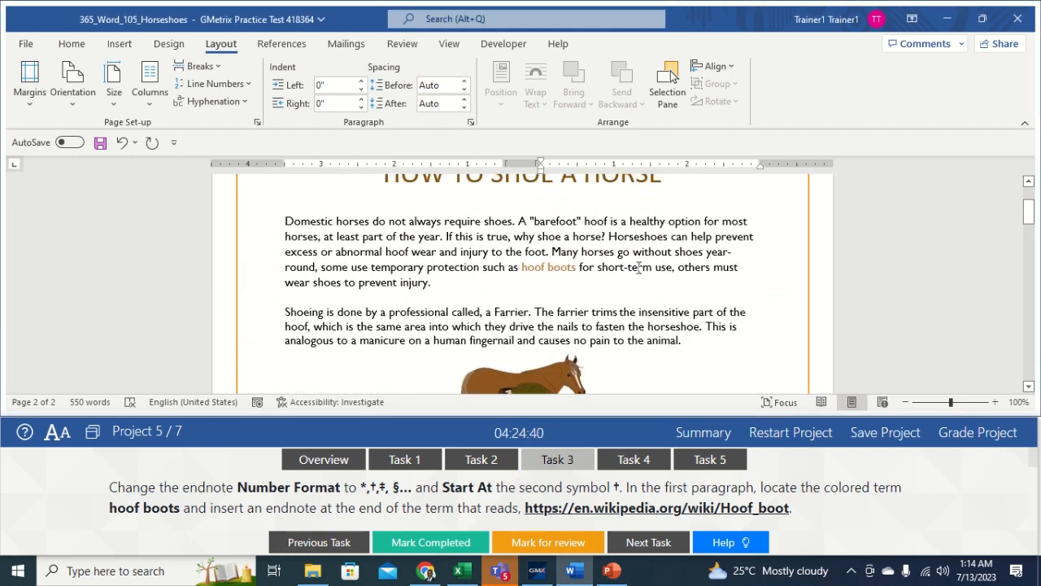
{"action": "left_click", "coordinate": [575, 267]}
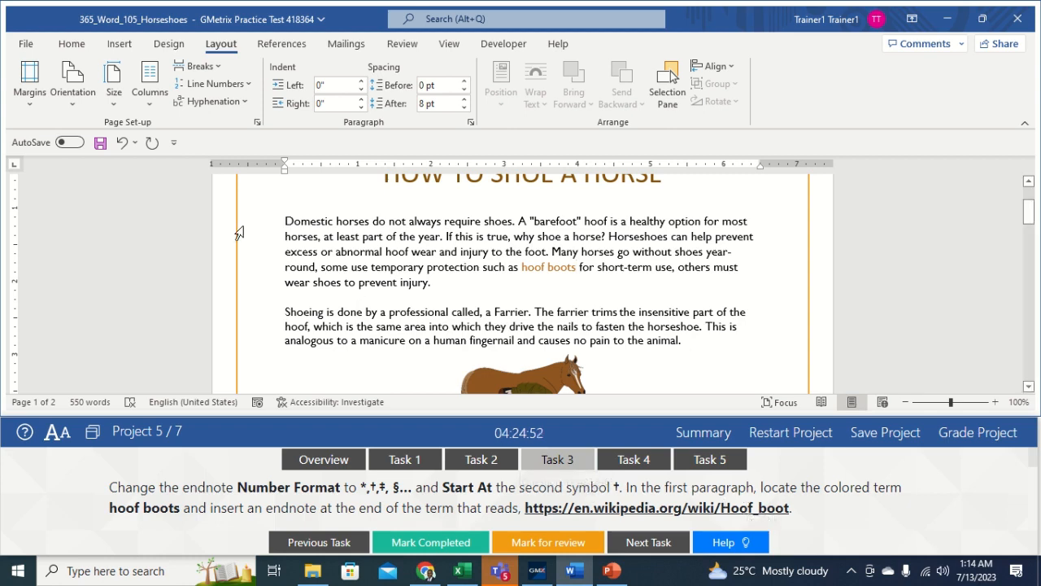
{"action": "left_click", "coordinate": [290, 50]}
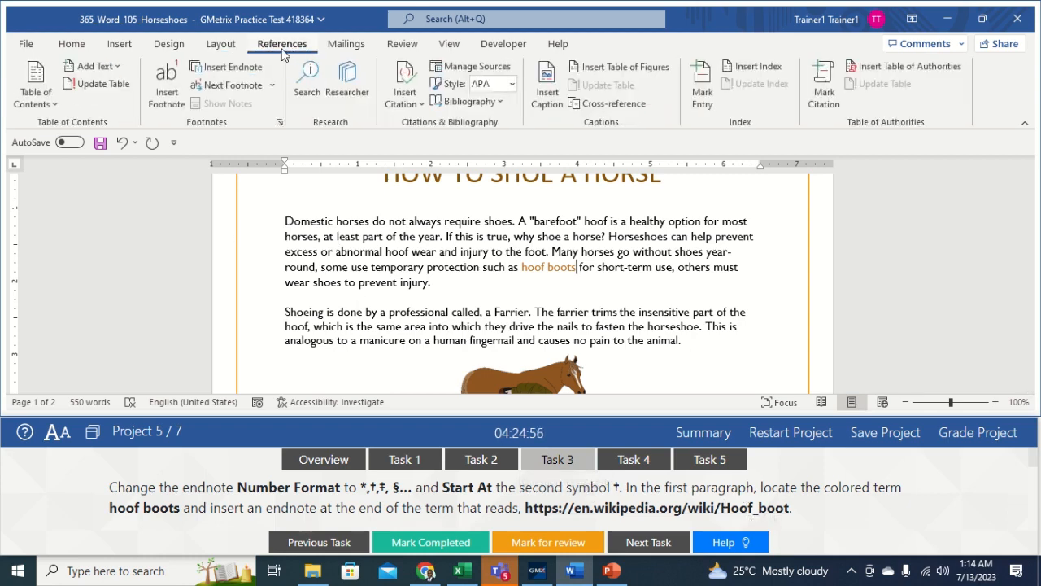
{"action": "left_click", "coordinate": [280, 124]}
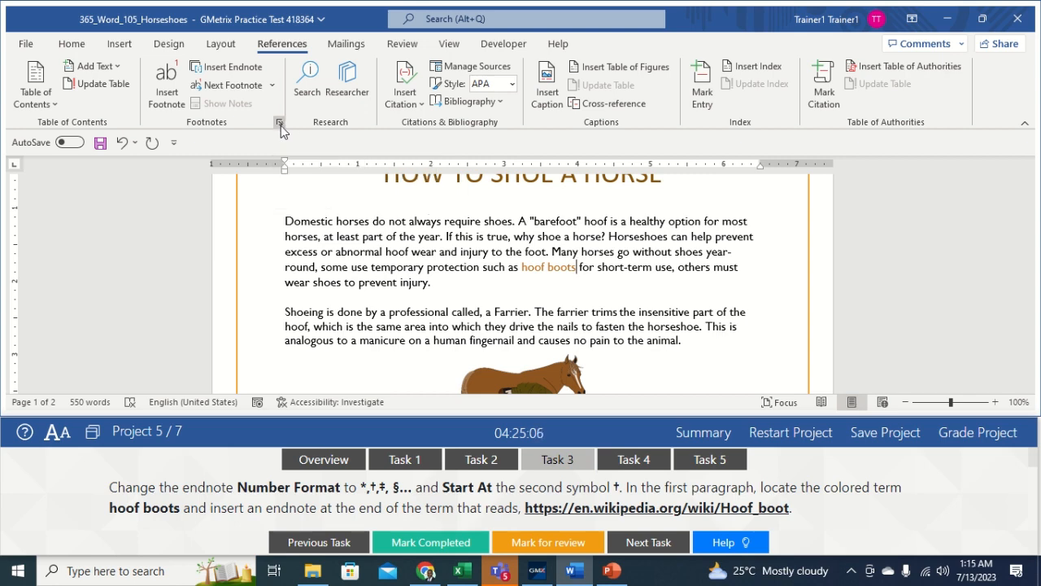
{"action": "left_click", "coordinate": [281, 125]}
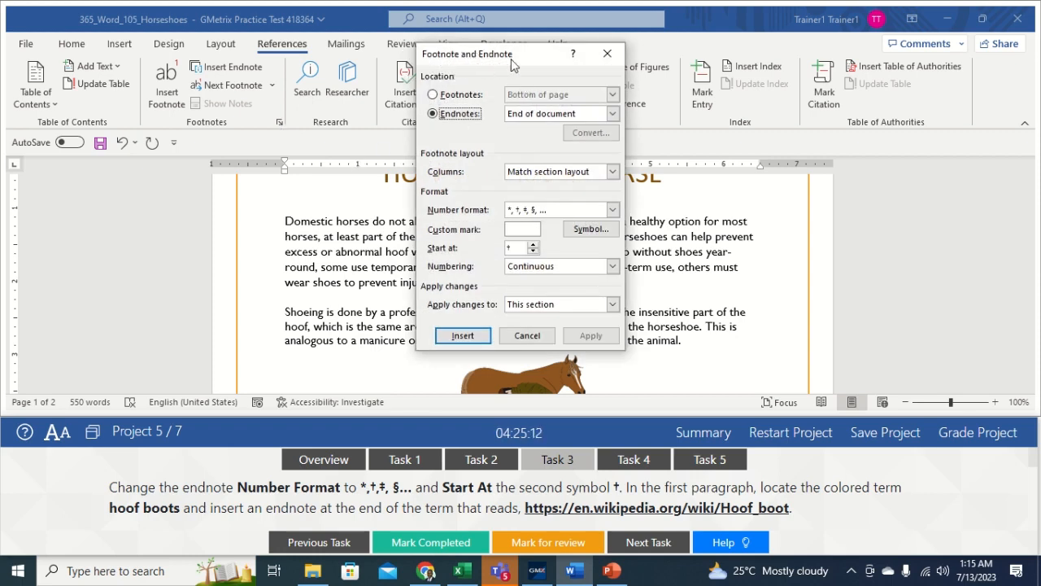
Step: Choose endnotes at the end of the document with the *, †, ‡, § number format
{"action": "left_click", "coordinate": [444, 115]}
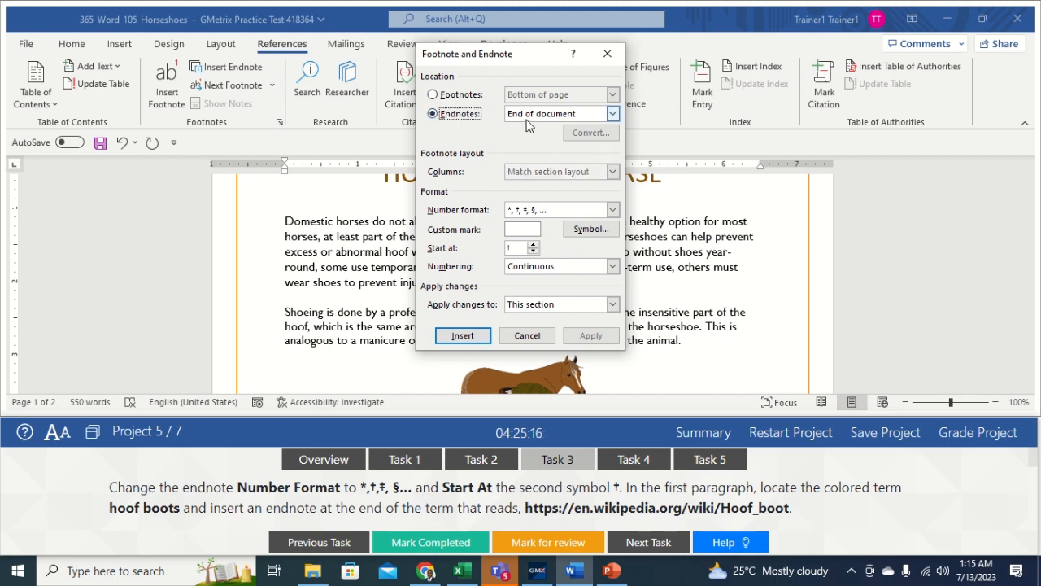
{"action": "left_click", "coordinate": [614, 114]}
{"action": "left_click", "coordinate": [568, 136]}
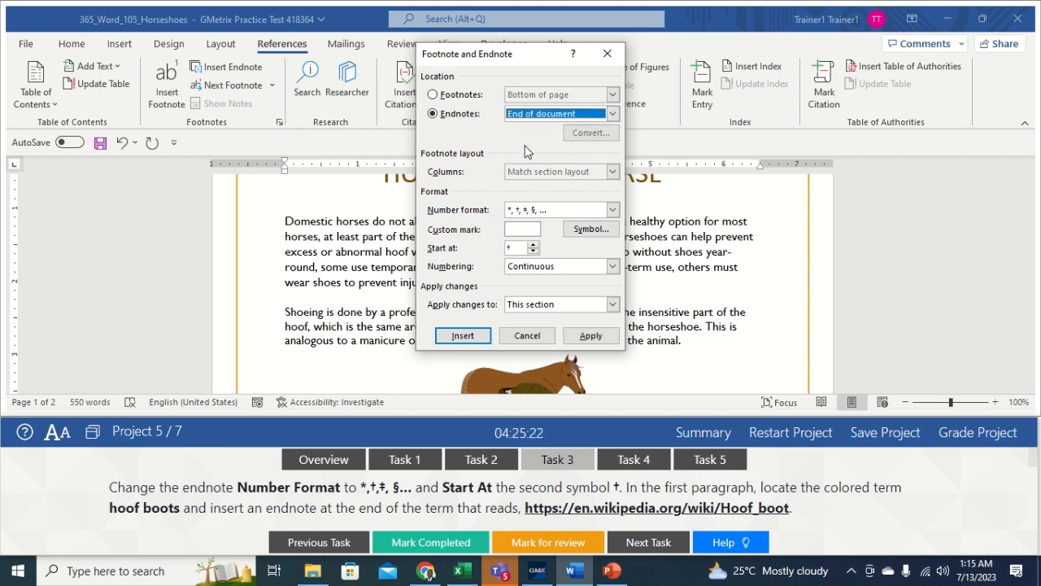
{"action": "left_click", "coordinate": [613, 210]}
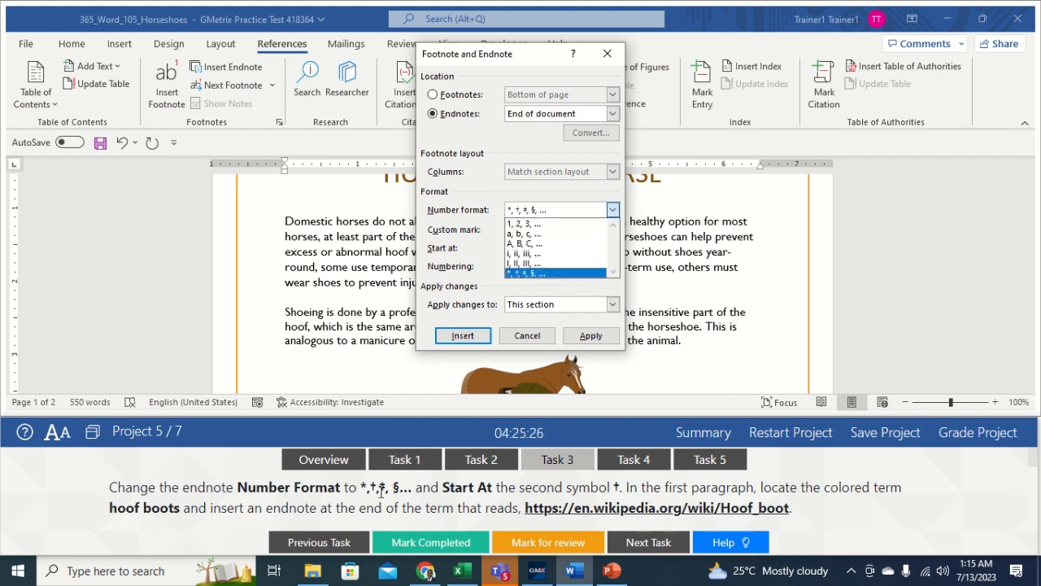
{"action": "left_click", "coordinate": [561, 272]}
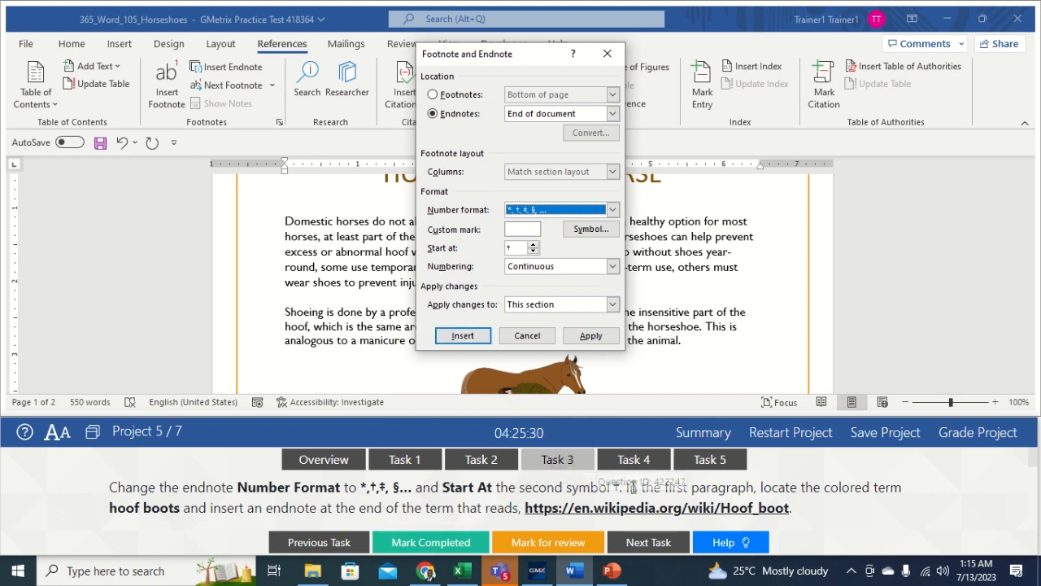
Step: Set the starting symbol to † and insert the endnote after hoof boots
{"action": "left_click", "coordinate": [533, 247]}
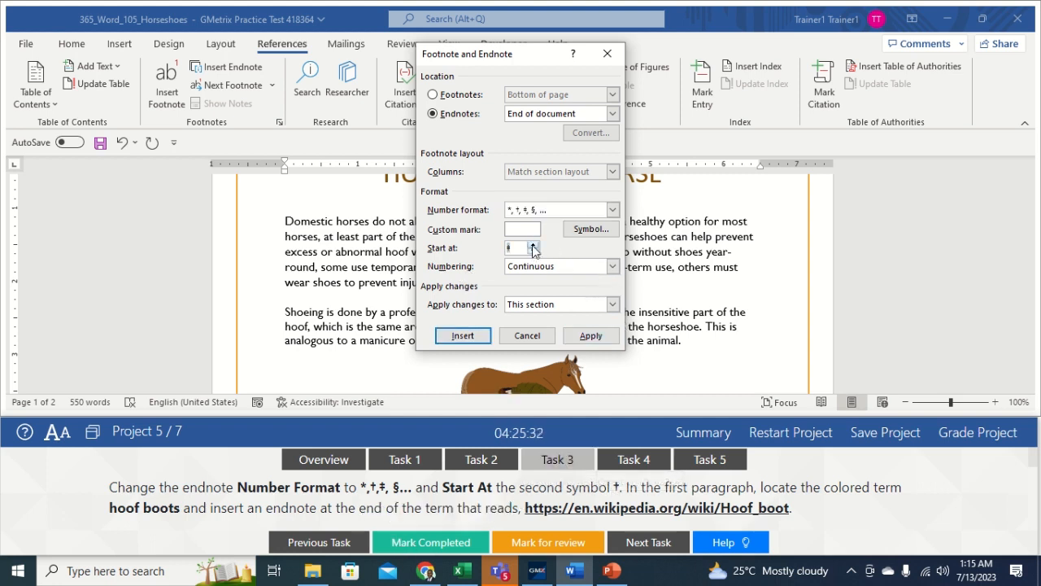
{"action": "left_click", "coordinate": [533, 245]}
{"action": "left_click", "coordinate": [534, 251]}
{"action": "left_click", "coordinate": [533, 245]}
{"action": "left_click", "coordinate": [533, 251]}
{"action": "left_click", "coordinate": [534, 245]}
{"action": "left_click", "coordinate": [533, 245]}
{"action": "left_click", "coordinate": [534, 245]}
{"action": "left_click", "coordinate": [533, 245]}
{"action": "left_click", "coordinate": [534, 252]}
{"action": "left_click", "coordinate": [534, 251]}
{"action": "left_click", "coordinate": [534, 251]}
{"action": "left_click", "coordinate": [534, 251]}
{"action": "left_click", "coordinate": [533, 251]}
{"action": "left_click", "coordinate": [533, 244]}
{"action": "left_click", "coordinate": [533, 246]}
{"action": "left_click", "coordinate": [535, 245]}
{"action": "left_click", "coordinate": [532, 251]}
{"action": "left_click", "coordinate": [533, 251]}
{"action": "left_click", "coordinate": [472, 338]}
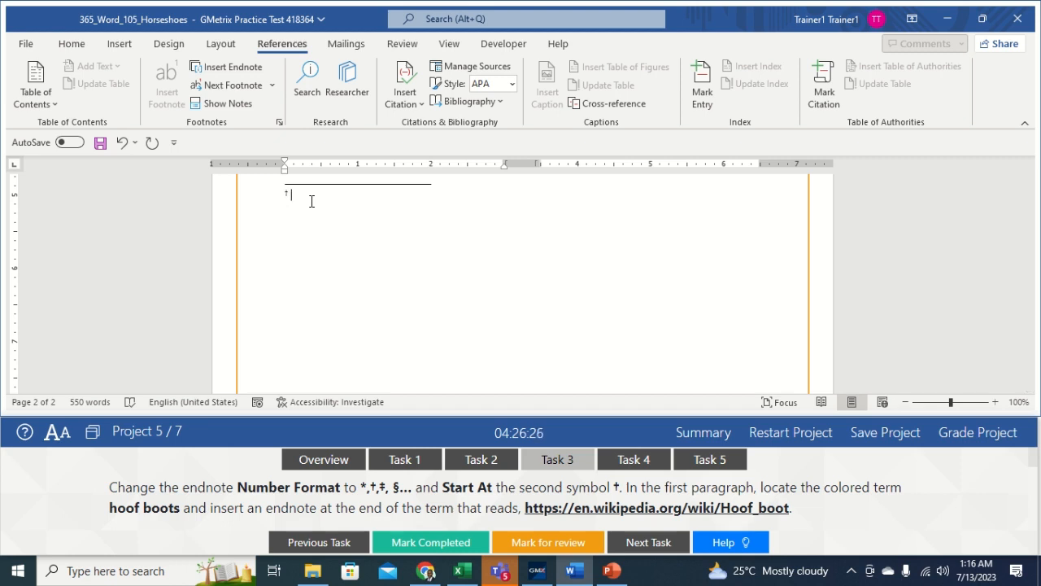
{"action": "type", "text": "https:"}
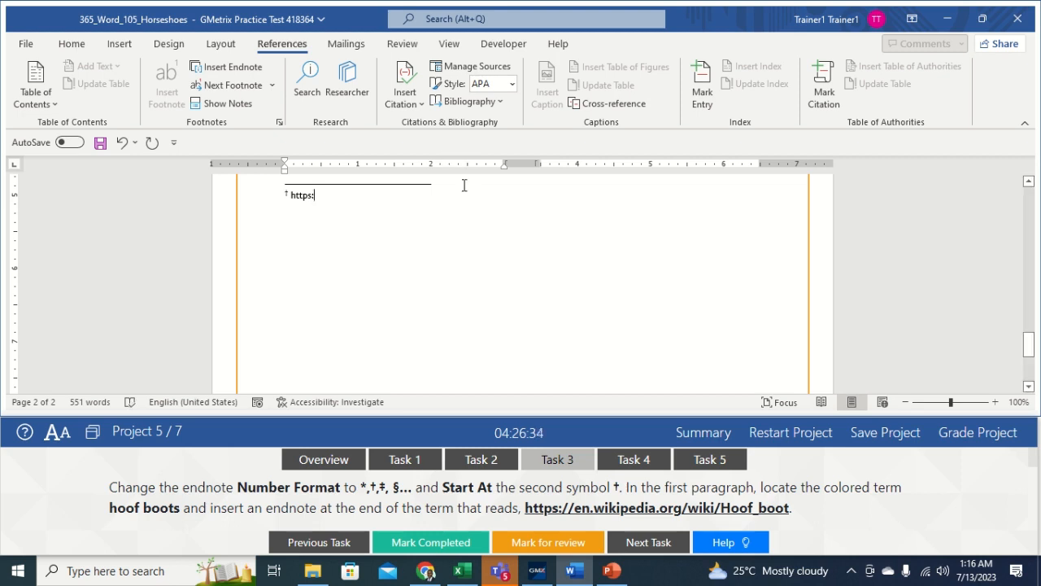
{"action": "type", "text": "en."}
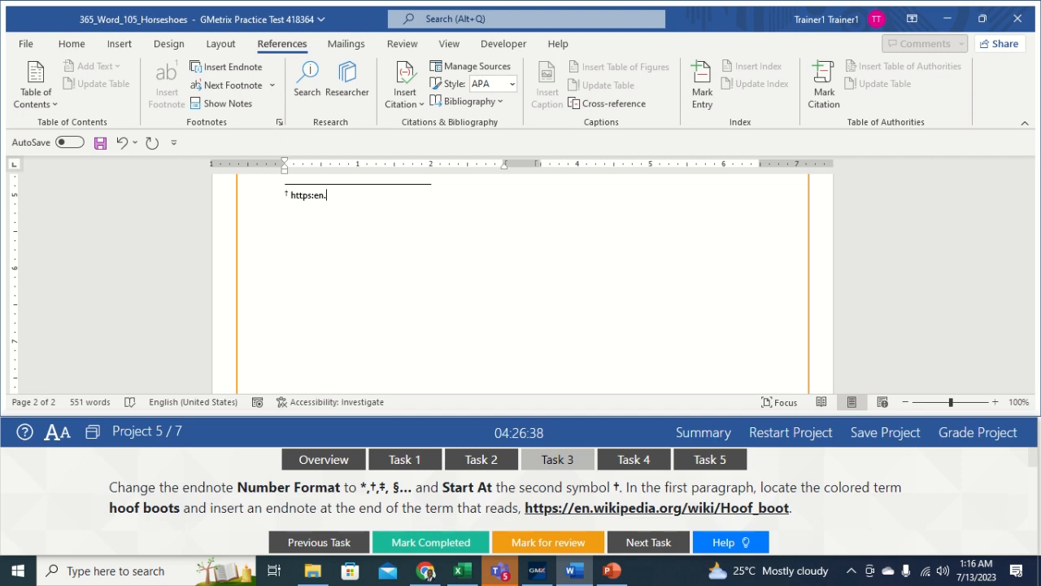
{"action": "type", "text": "wikipedia.org/wiki/Ho"}
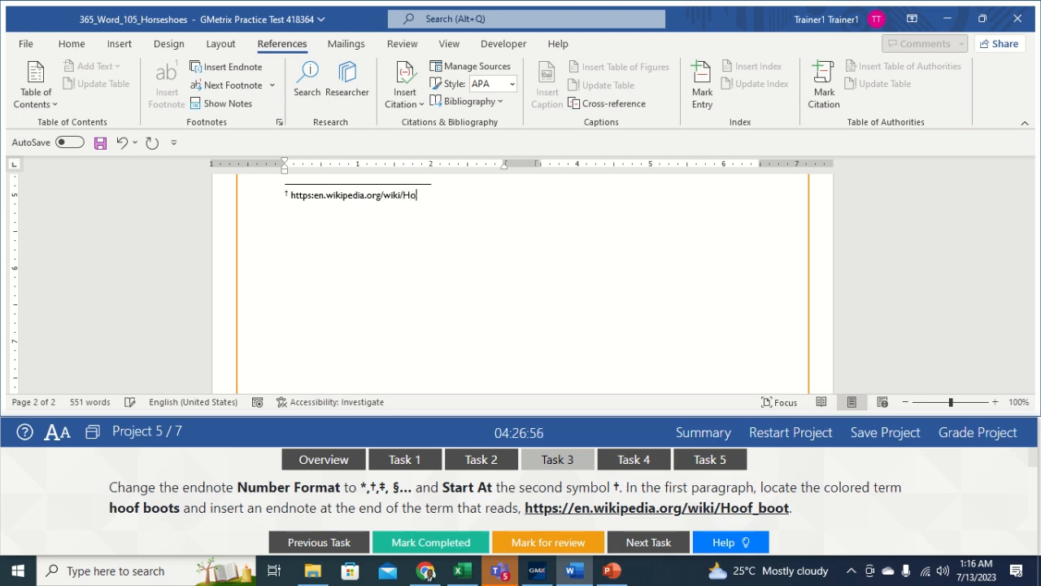
{"action": "type", "text": "of_boot"}
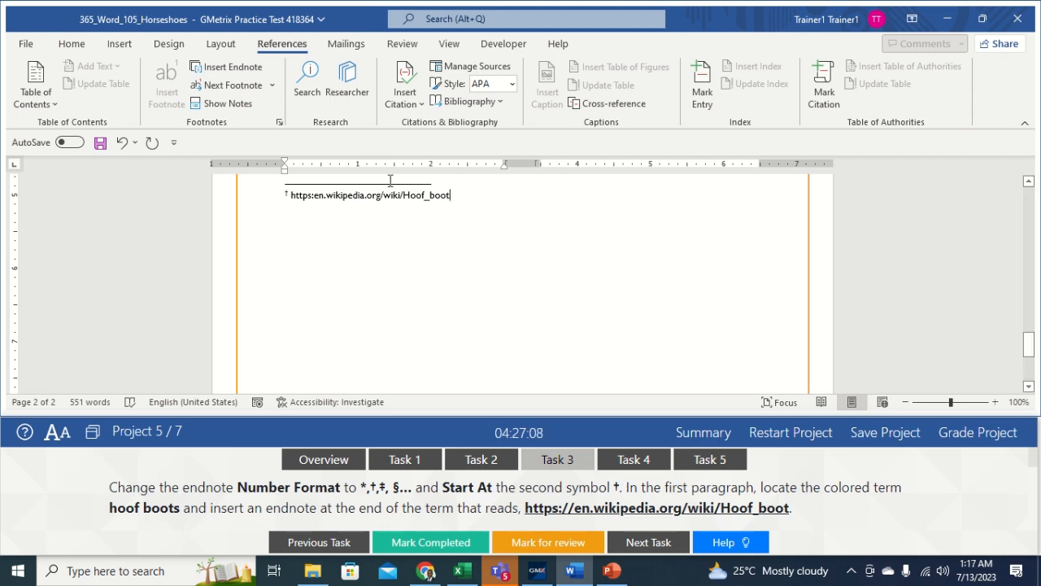
{"action": "left_click", "coordinate": [316, 196]}
{"action": "type", "text": "//"}
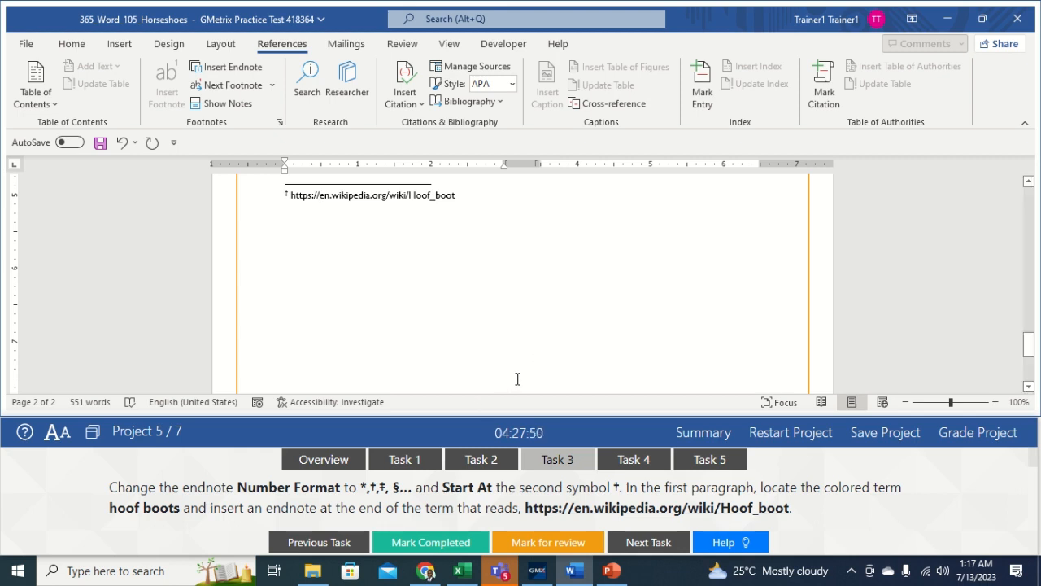
Step: Switch to Task 4 (Subtle Effect SmartArt Style) and select the three-chevron SmartArt on page 2
{"action": "left_click", "coordinate": [629, 460]}
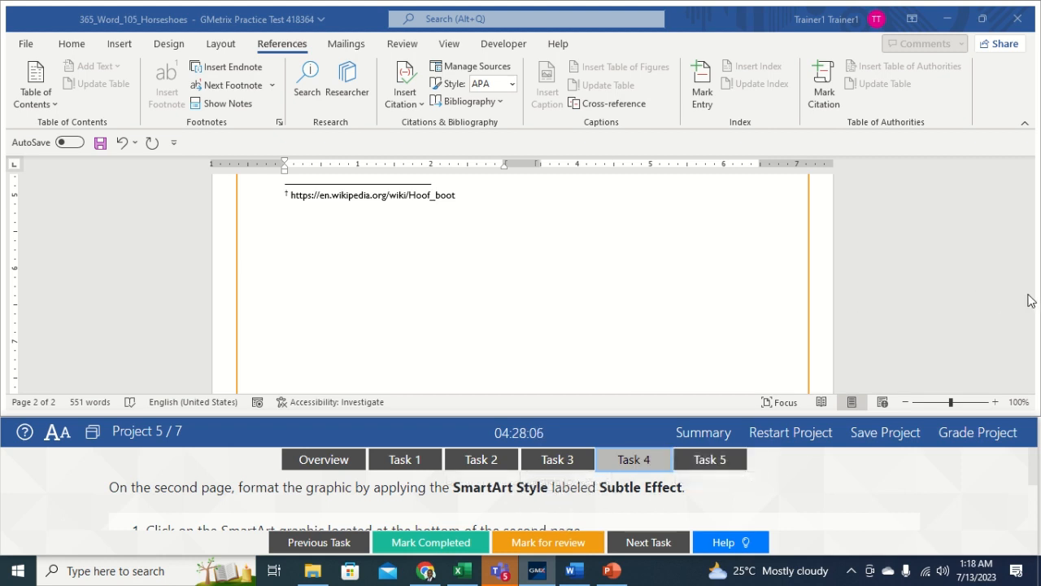
{"action": "left_click_drag", "start_coordinate": [1029, 343], "coordinate": [978, 295]}
{"action": "left_click", "coordinate": [545, 278]}
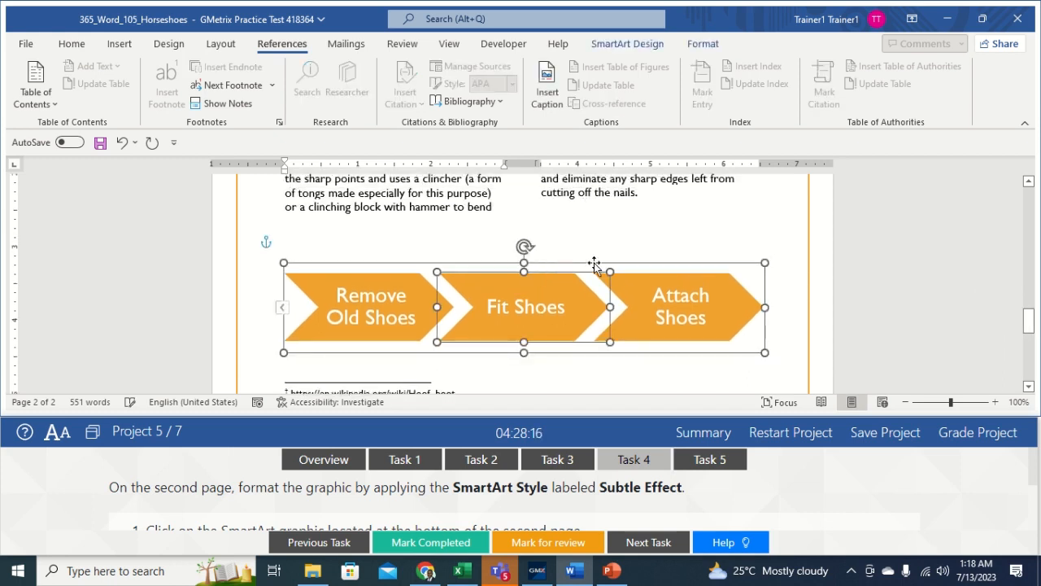
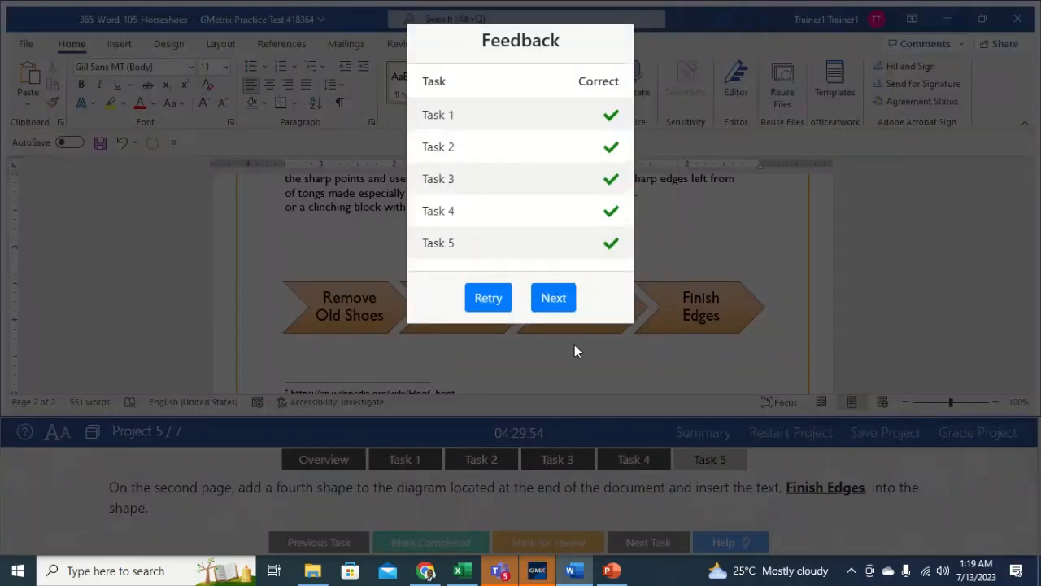
Step: Open the Fishing flyer's Task 1 and AutoFit the monthly temperature table to its contents
{"action": "left_click", "coordinate": [553, 298]}
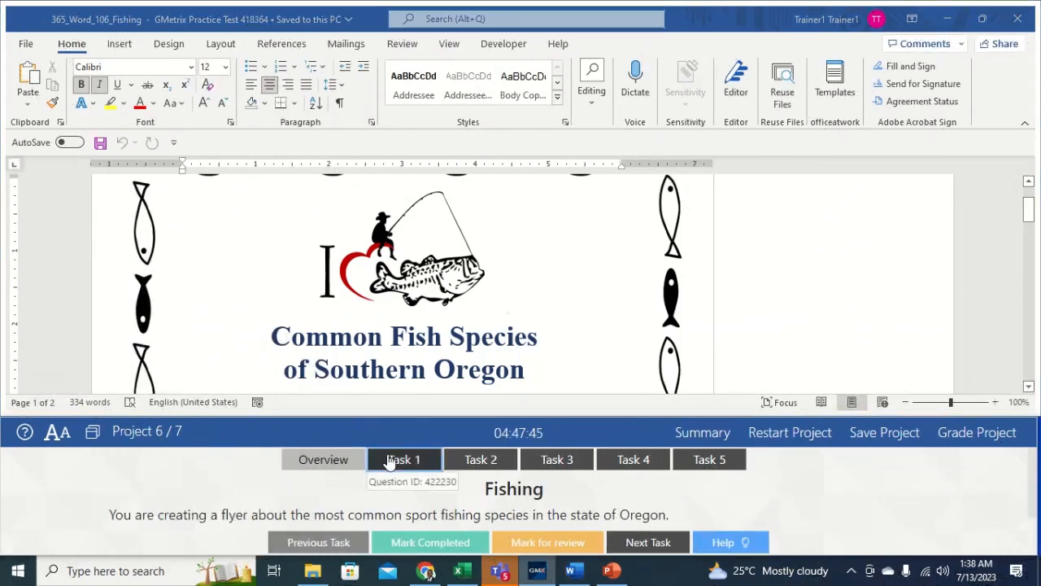
{"action": "left_click", "coordinate": [391, 459]}
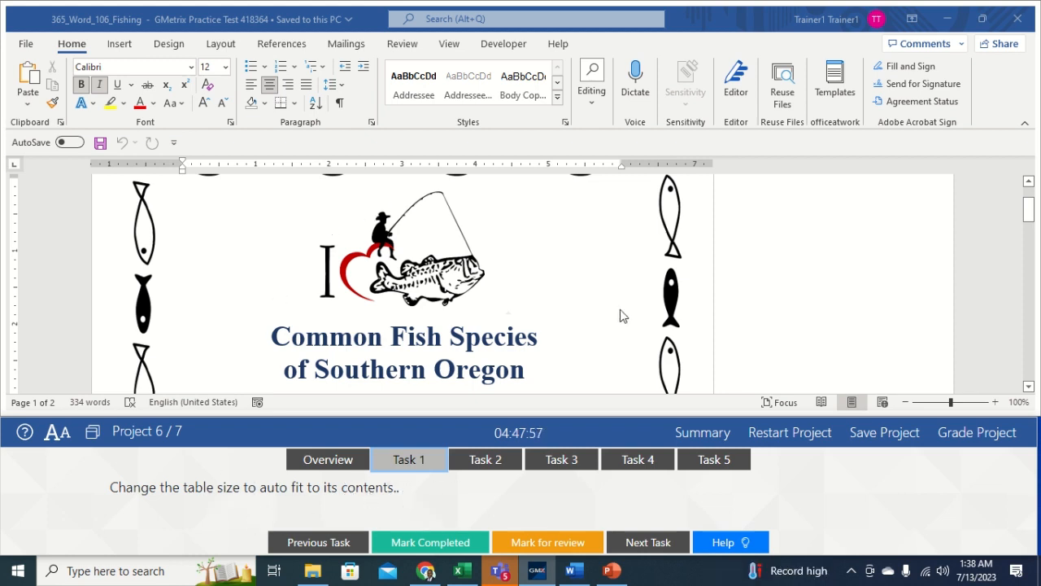
{"action": "left_click_drag", "start_coordinate": [1029, 213], "coordinate": [1029, 237]}
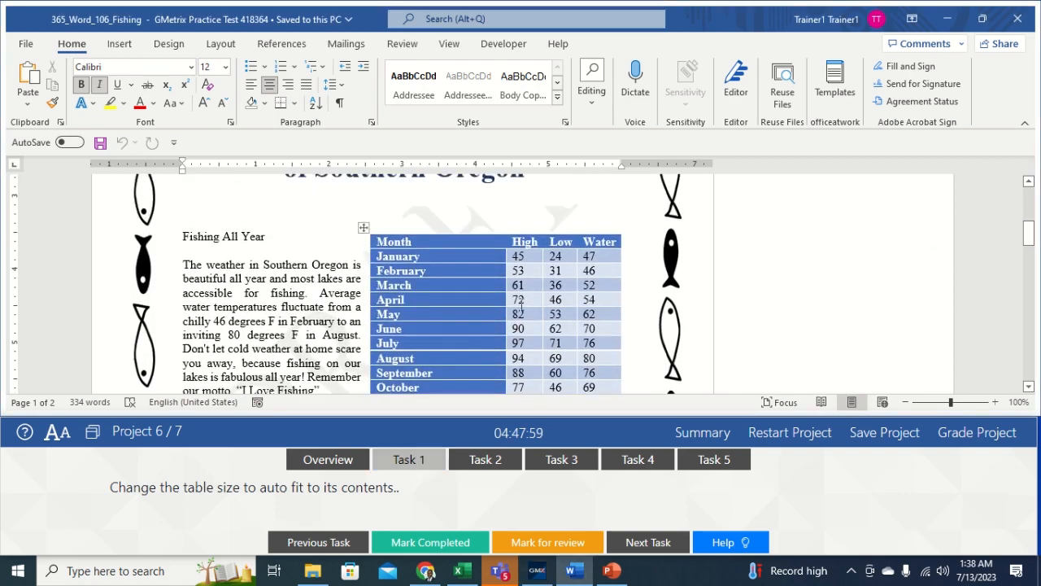
{"action": "left_click", "coordinate": [366, 226]}
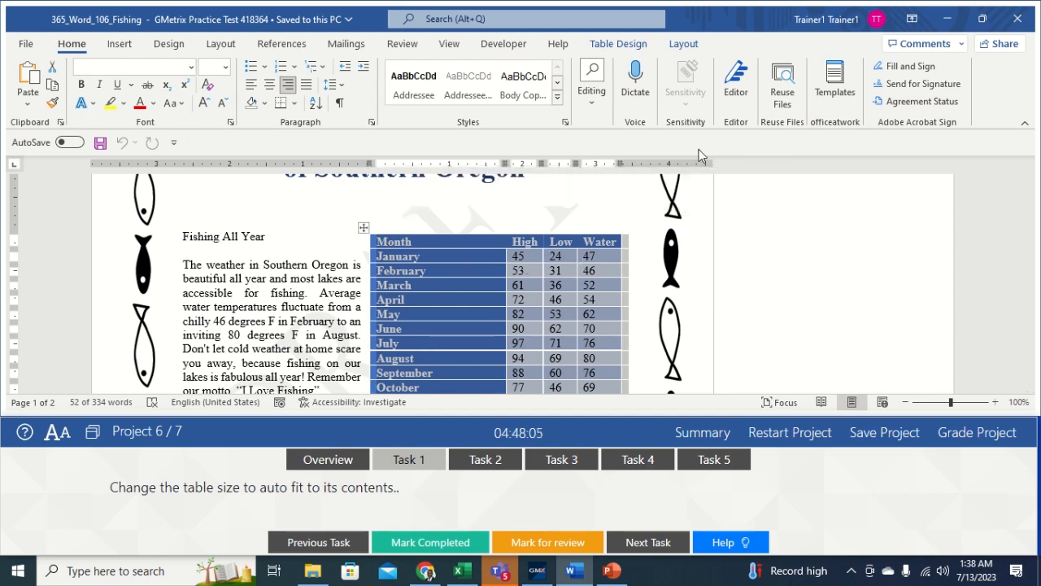
{"action": "left_click", "coordinate": [684, 45]}
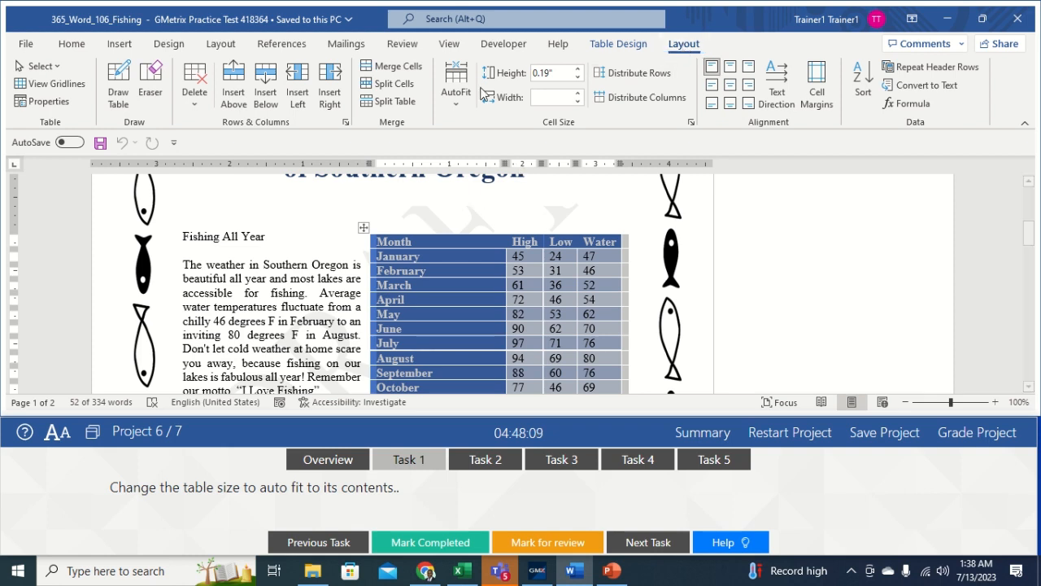
{"action": "left_click", "coordinate": [456, 97]}
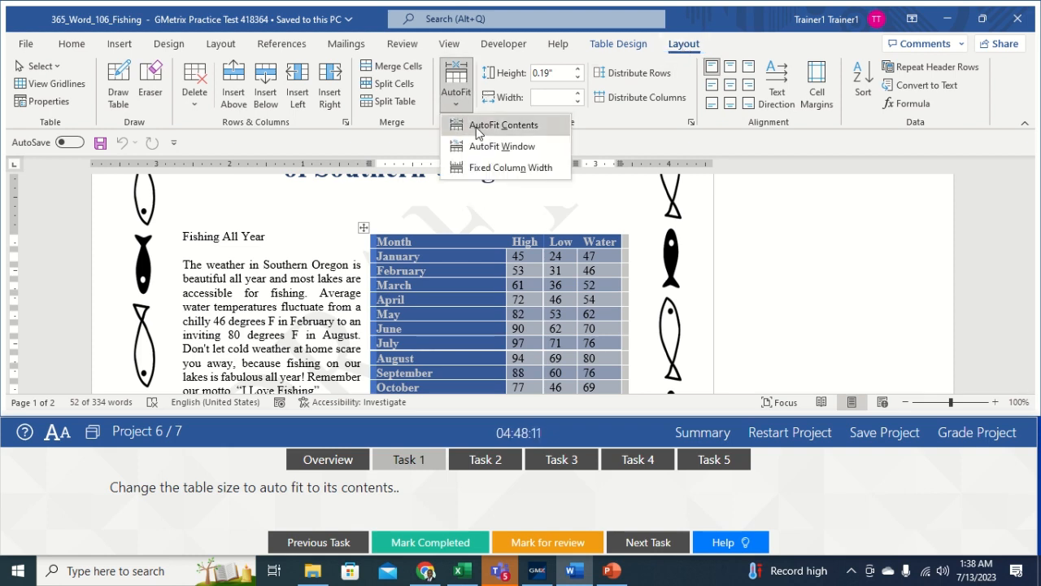
{"action": "left_click", "coordinate": [478, 128]}
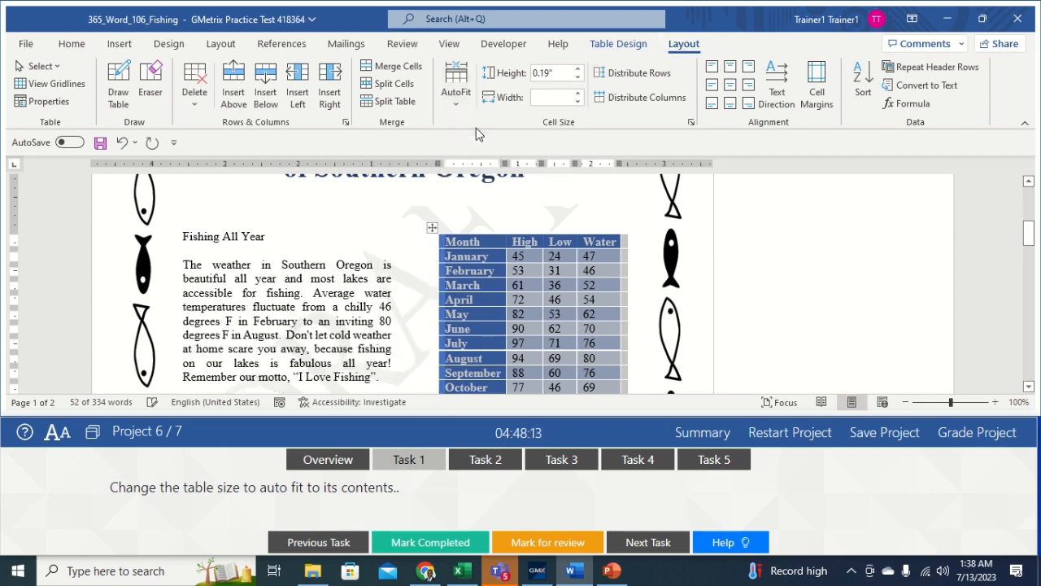
{"action": "left_click", "coordinate": [397, 276]}
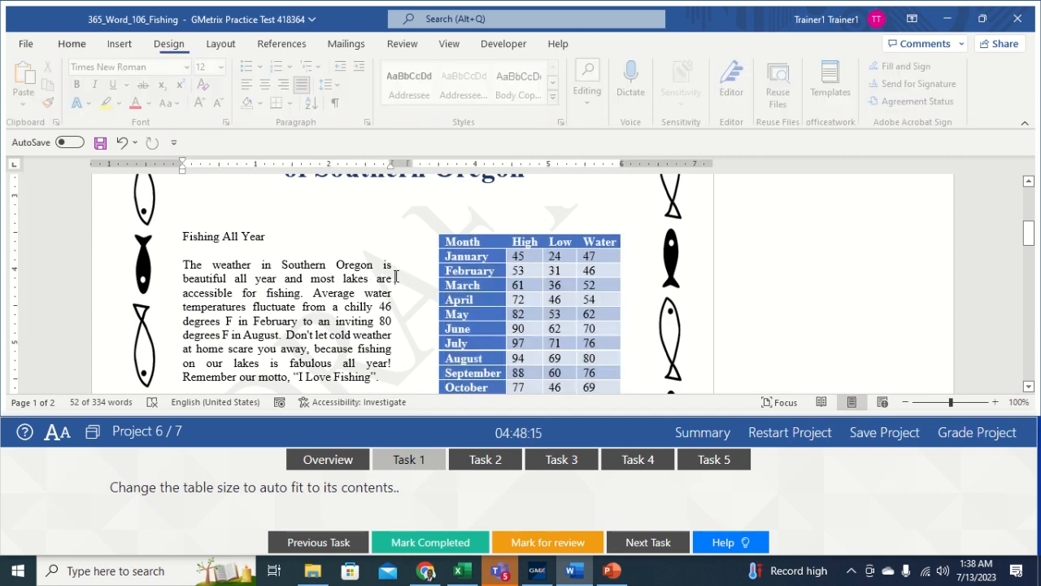
Step: Open the Document Inspector from File > Info > Check for Issues, saving the flyer first
{"action": "left_click", "coordinate": [480, 460]}
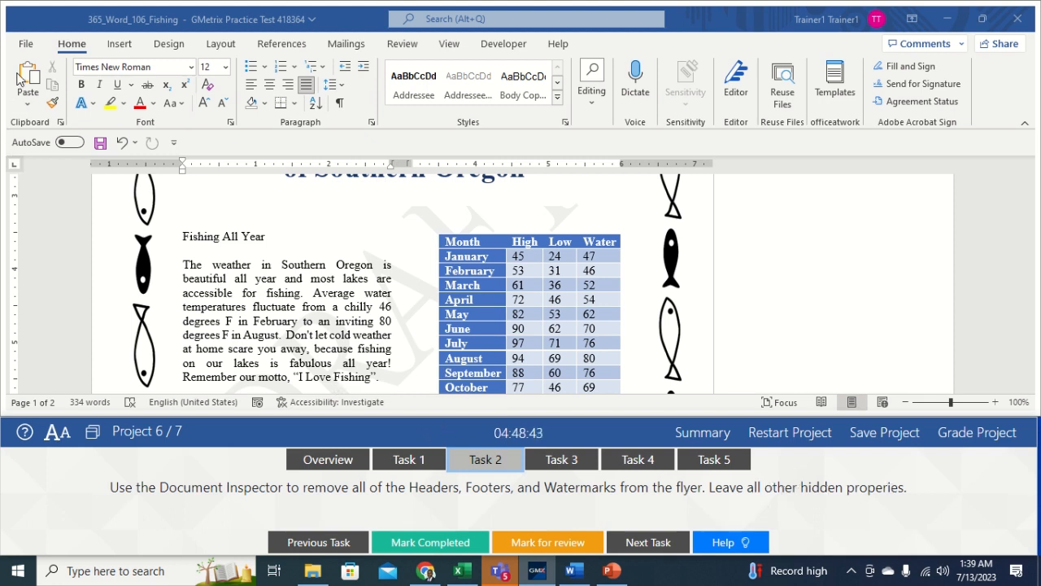
{"action": "left_click", "coordinate": [26, 45]}
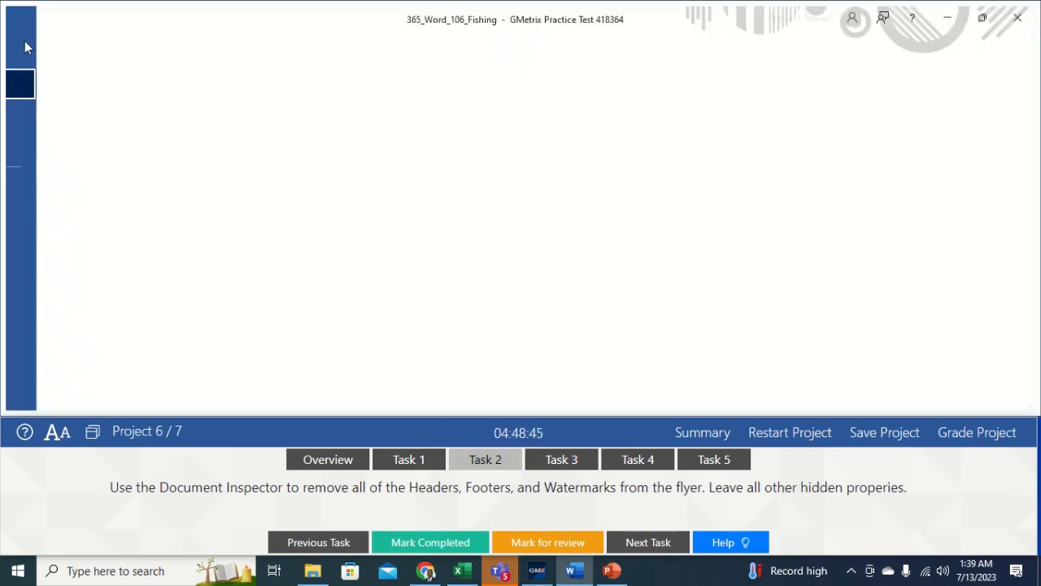
{"action": "left_click", "coordinate": [45, 185]}
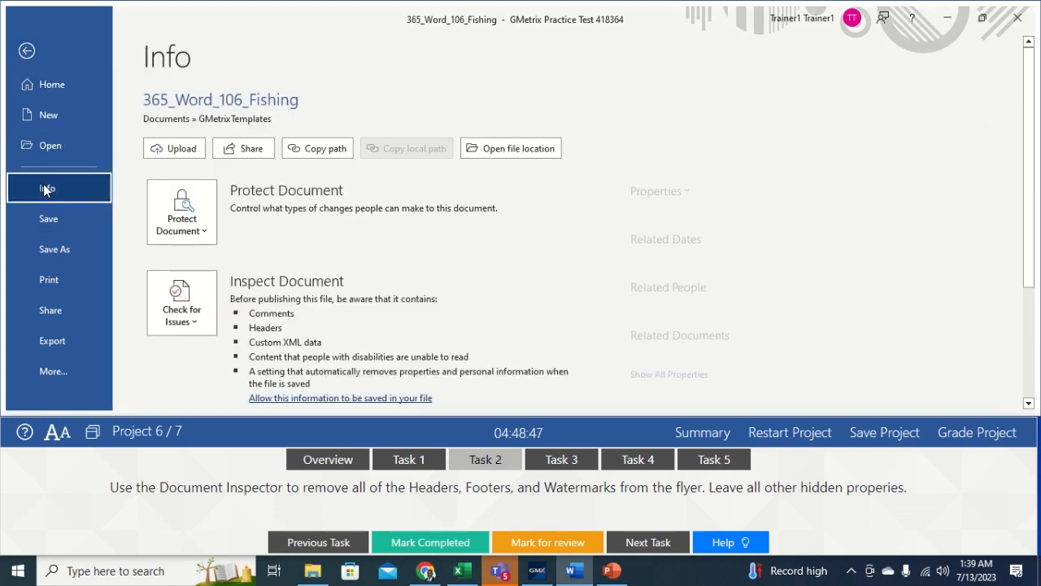
{"action": "left_click", "coordinate": [178, 319]}
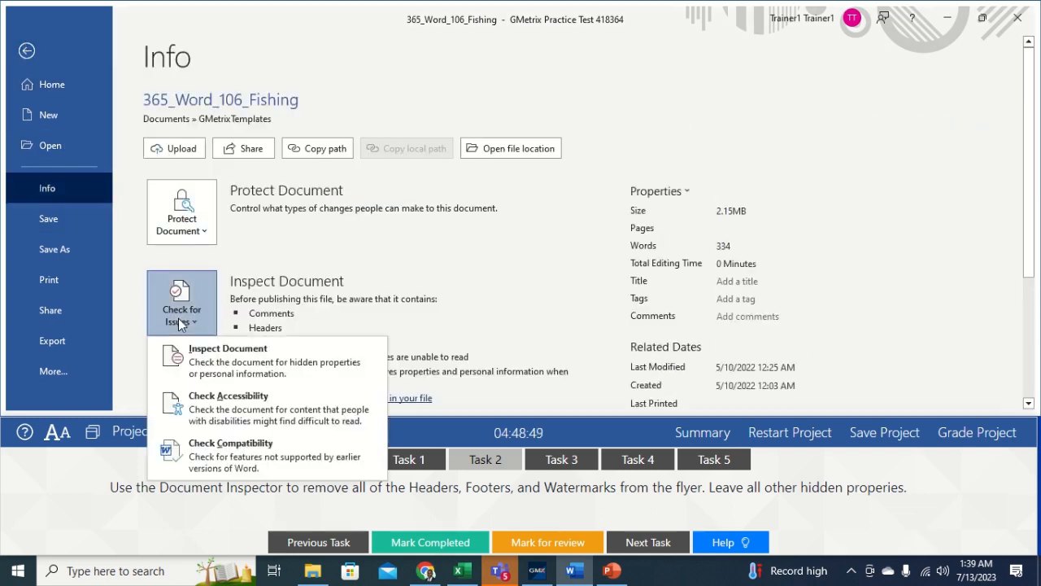
{"action": "left_click", "coordinate": [235, 360]}
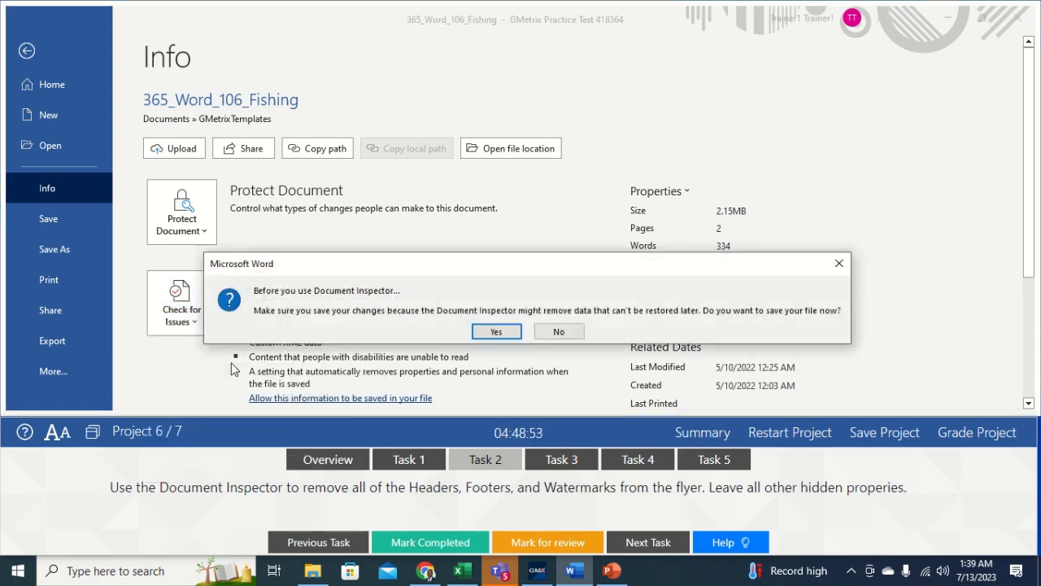
{"action": "left_click", "coordinate": [495, 330]}
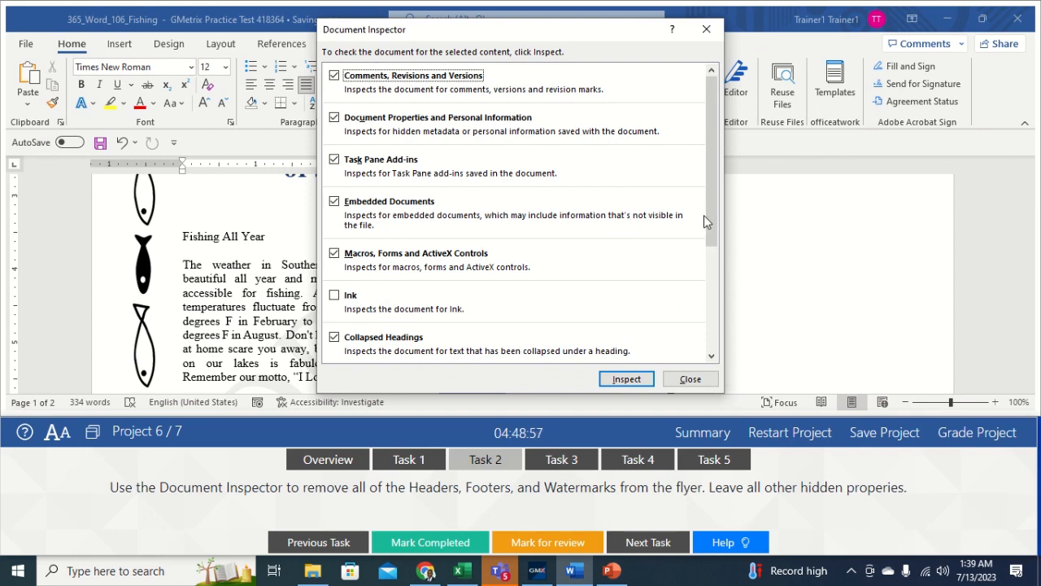
Step: Run the inspection and remove all headers, footers and watermarks
{"action": "left_click_drag", "start_coordinate": [706, 209], "coordinate": [712, 288]}
{"action": "left_click", "coordinate": [627, 379]}
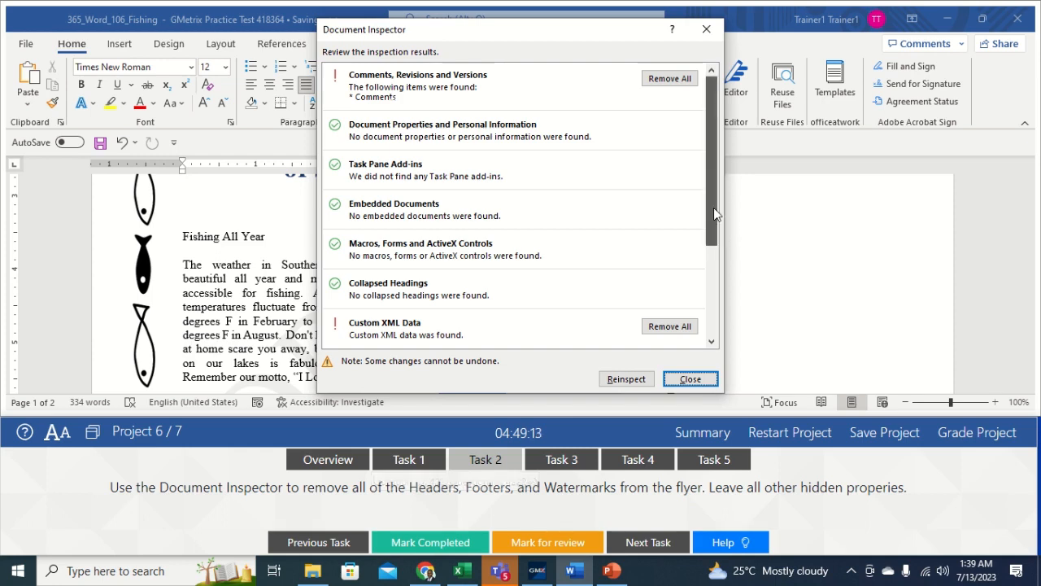
{"action": "left_click_drag", "start_coordinate": [713, 208], "coordinate": [725, 268]}
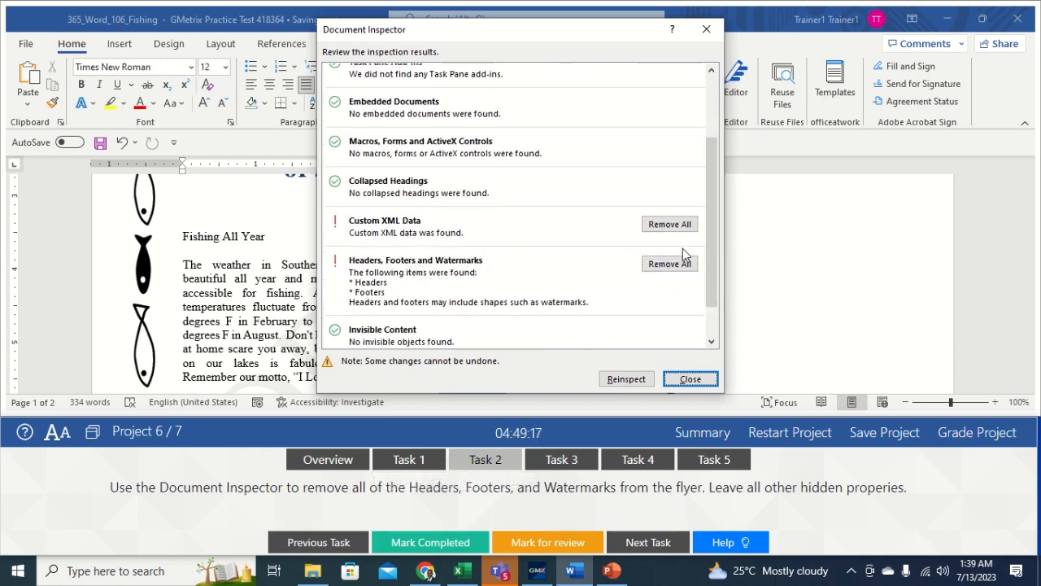
{"action": "left_click", "coordinate": [691, 264]}
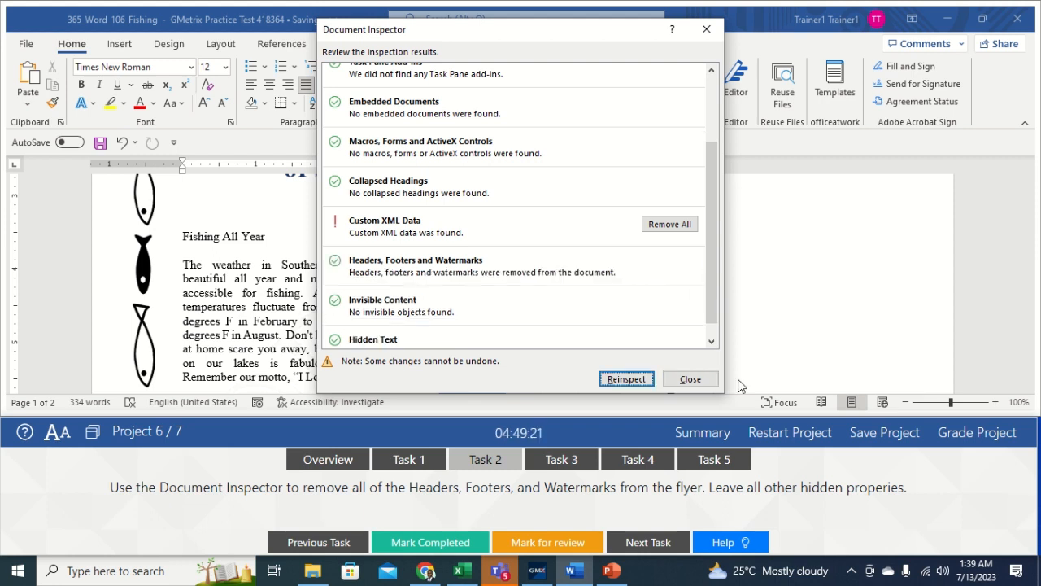
{"action": "left_click", "coordinate": [683, 380]}
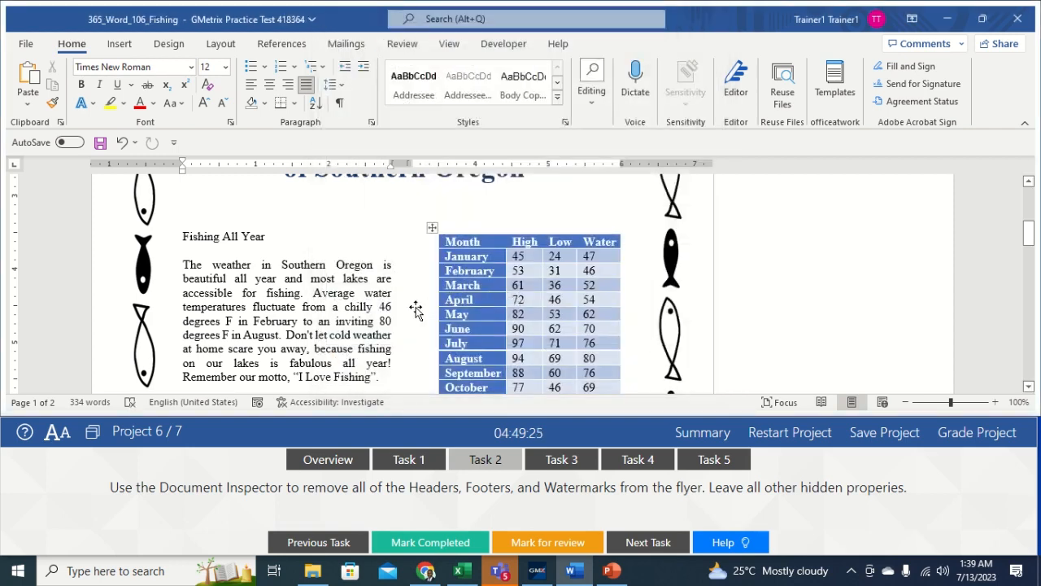
Step: Reply 'Yes' to the Author's Salmon comment about fresh and salt water
{"action": "left_click", "coordinate": [557, 459]}
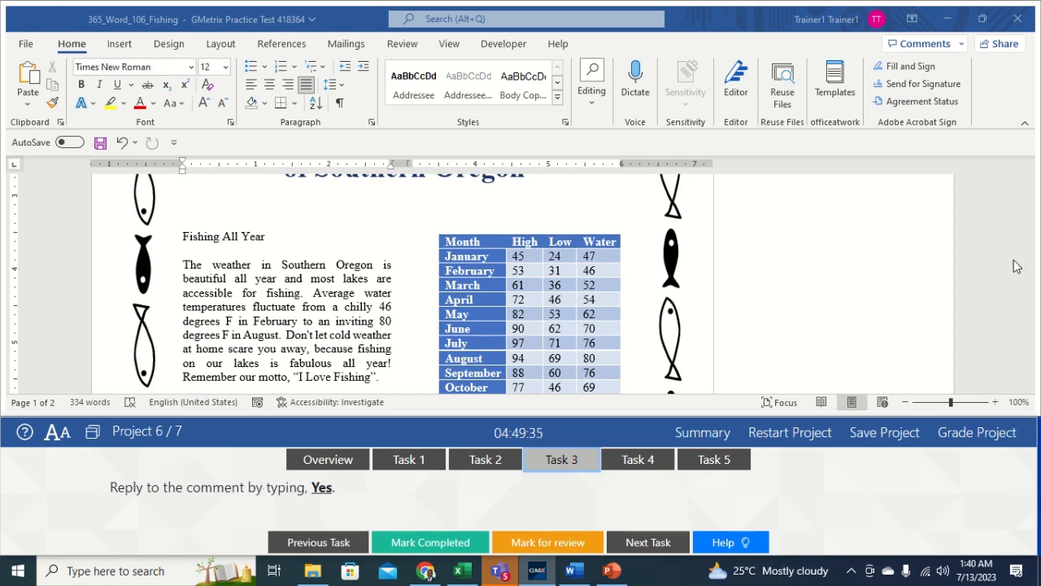
{"action": "left_click_drag", "start_coordinate": [1029, 233], "coordinate": [1029, 310]}
{"action": "mouse_move", "coordinate": [851, 325]}
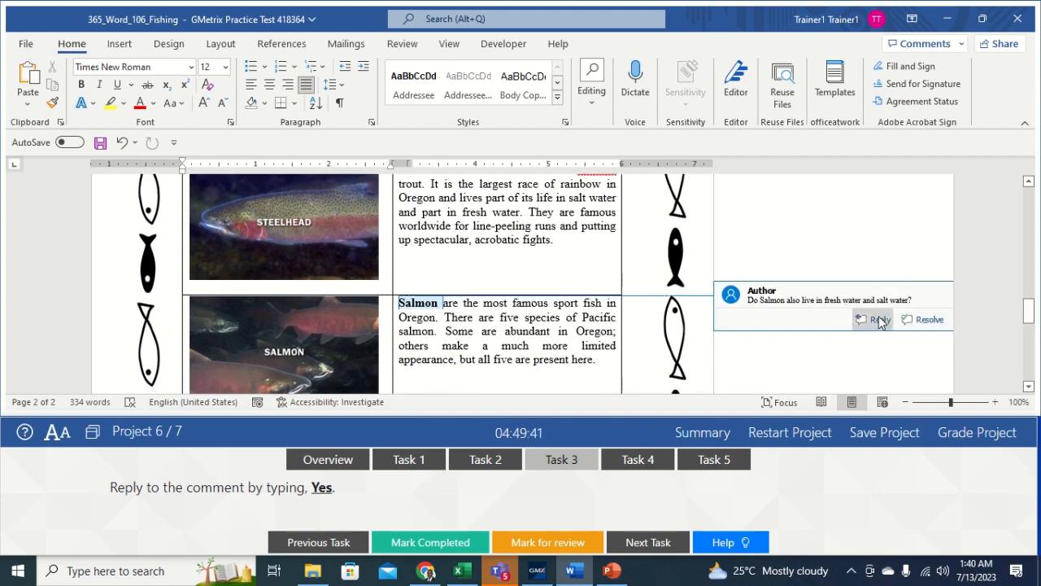
{"action": "left_click", "coordinate": [878, 318]}
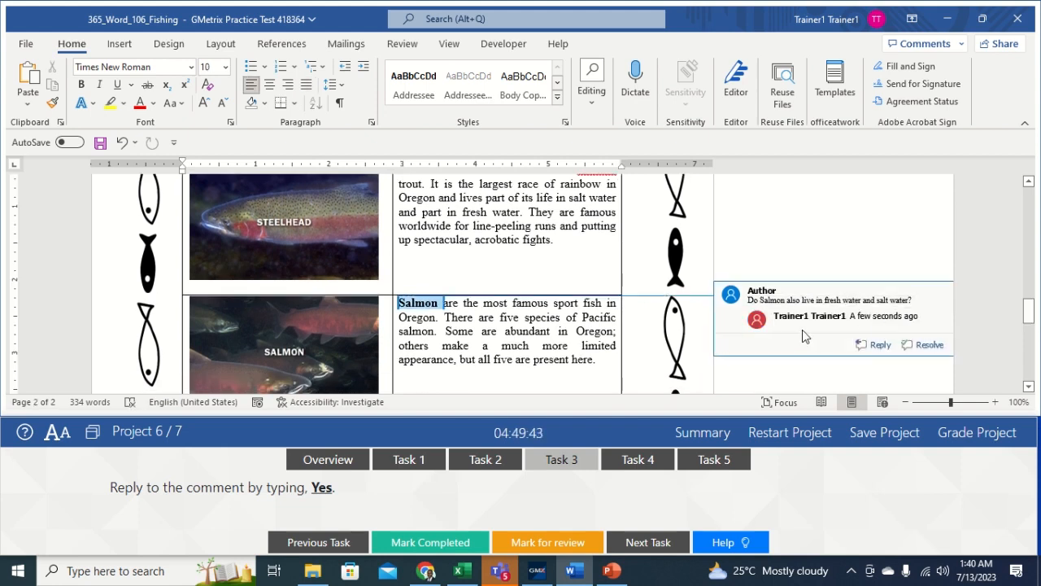
{"action": "type", "text": "Yes"}
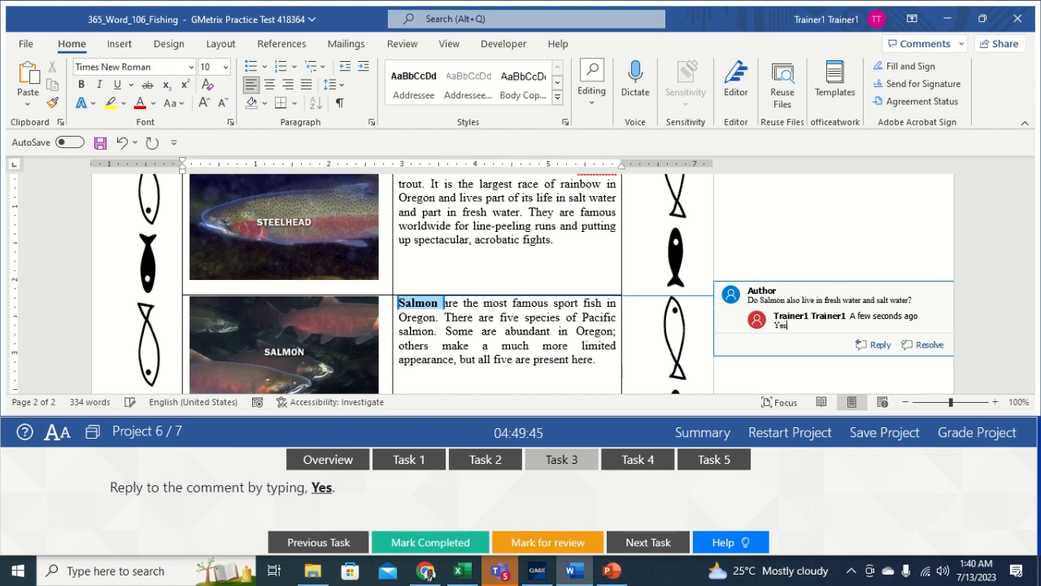
{"action": "left_click", "coordinate": [752, 213]}
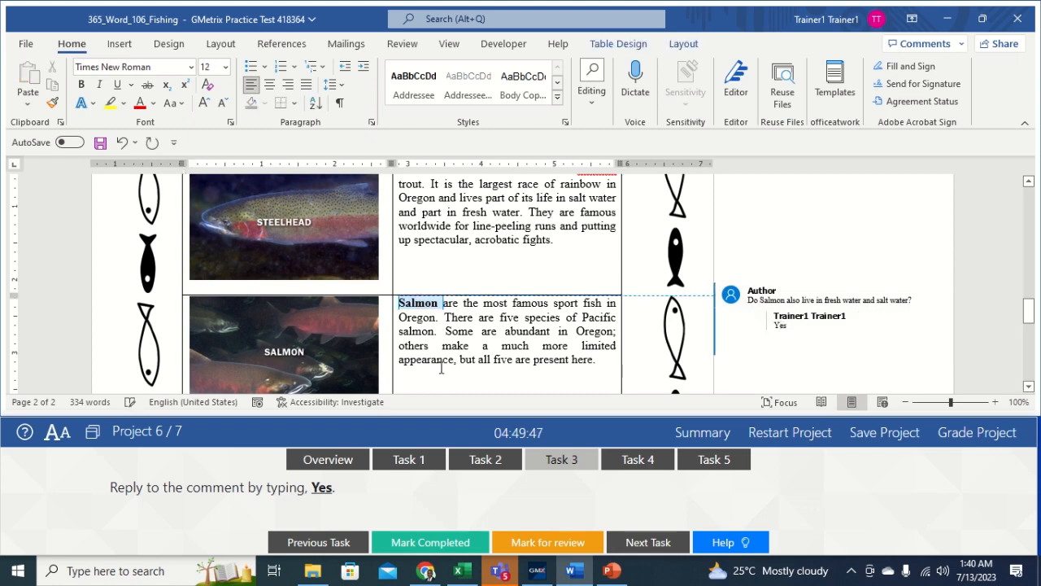
{"action": "left_click", "coordinate": [639, 461]}
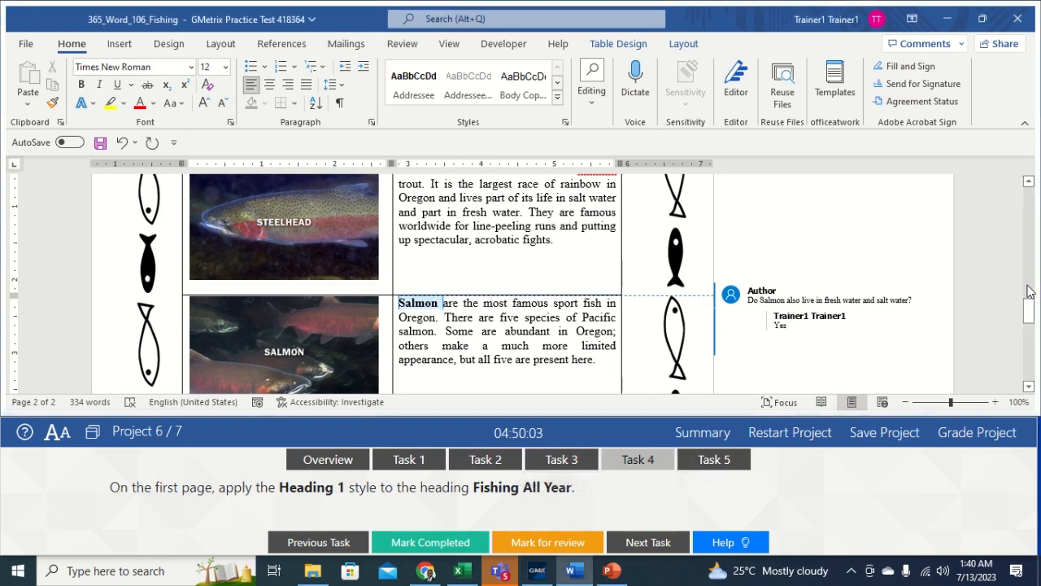
Step: Apply the Heading 1 style to the Fishing All Year heading
{"action": "left_click_drag", "start_coordinate": [1026, 315], "coordinate": [1027, 231]}
{"action": "triple_click", "coordinate": [228, 262]}
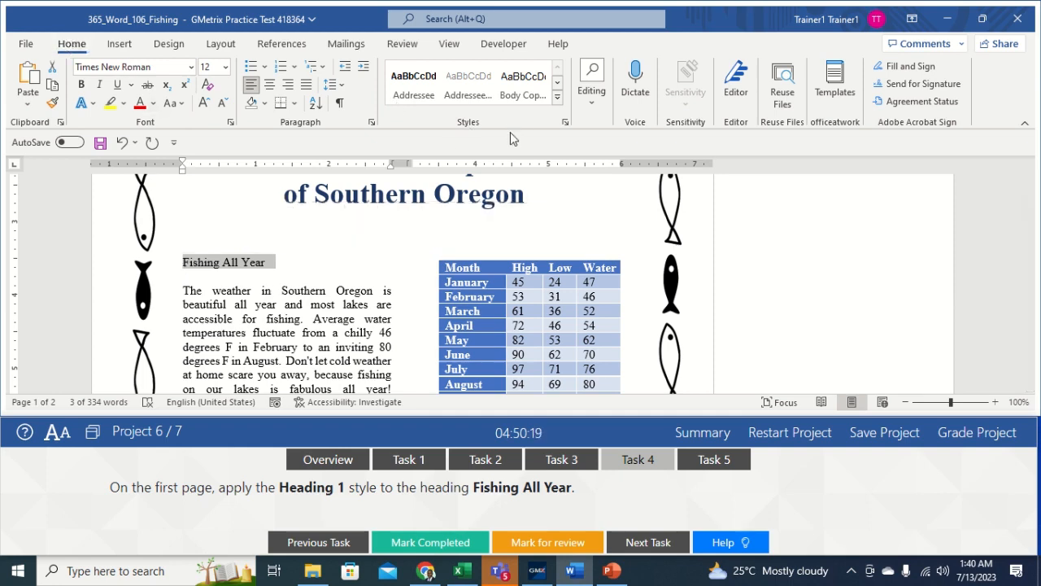
{"action": "left_click", "coordinate": [557, 99]}
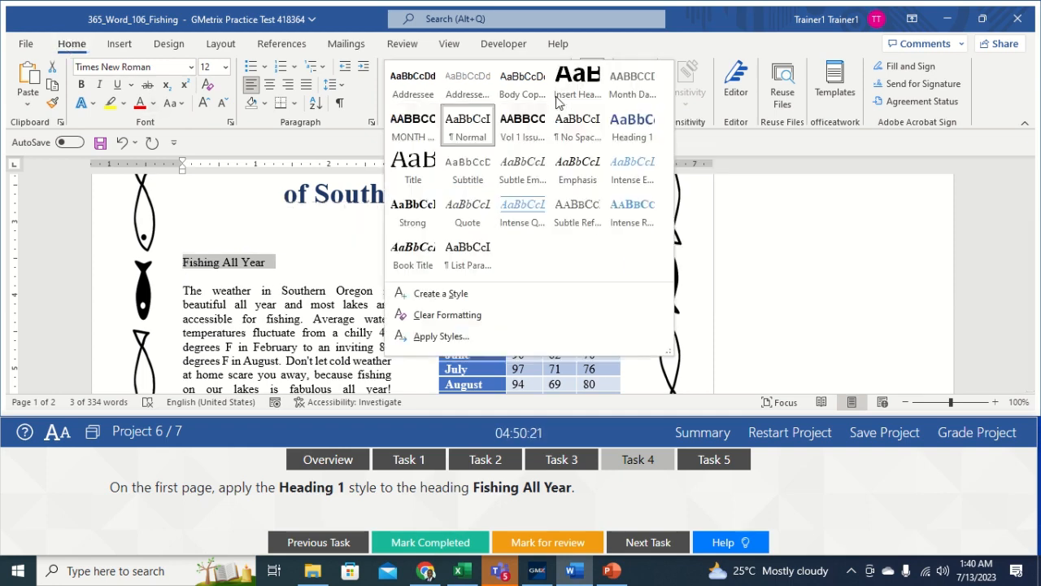
{"action": "left_click", "coordinate": [633, 130]}
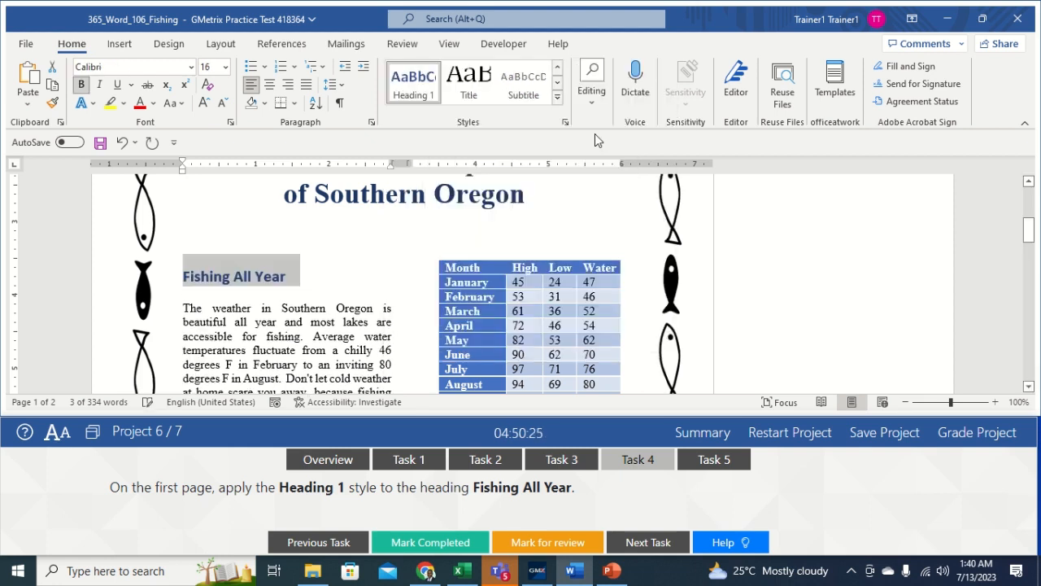
{"action": "left_click", "coordinate": [367, 286]}
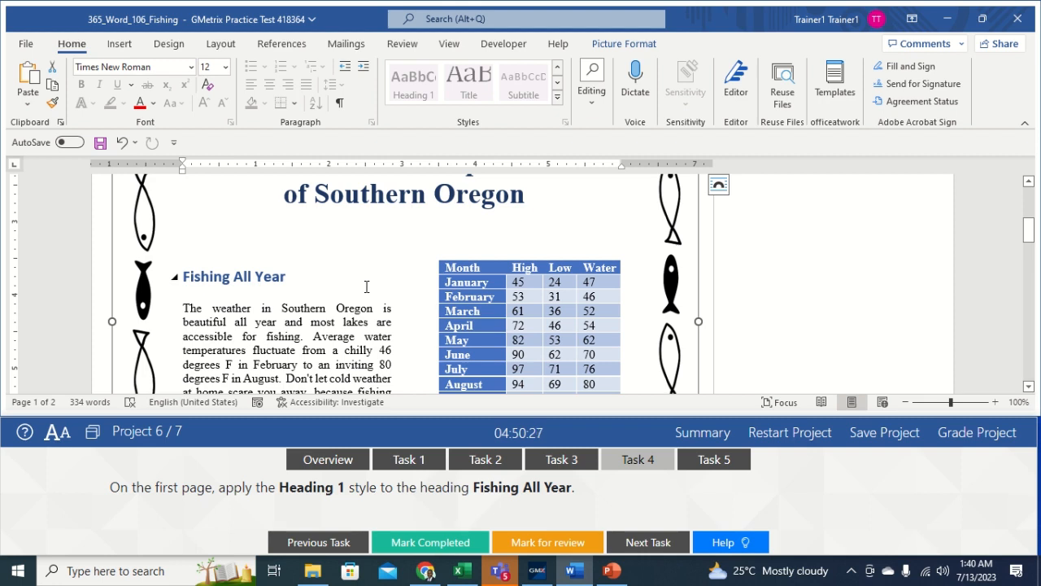
{"action": "left_click", "coordinate": [694, 460]}
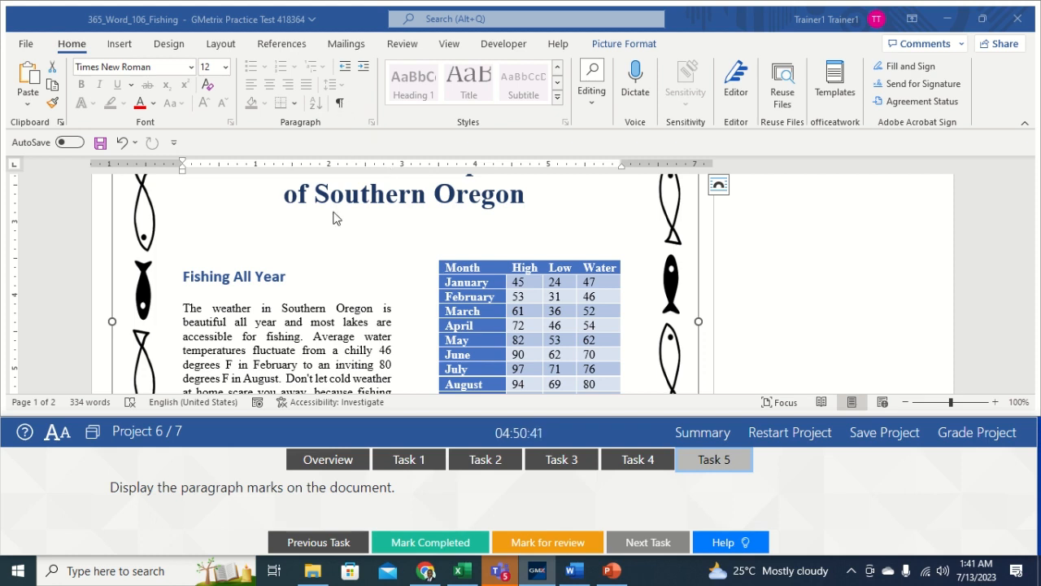
Step: Show paragraph marks, grade Project 6, and continue to the Triticale project
{"action": "left_click", "coordinate": [341, 105]}
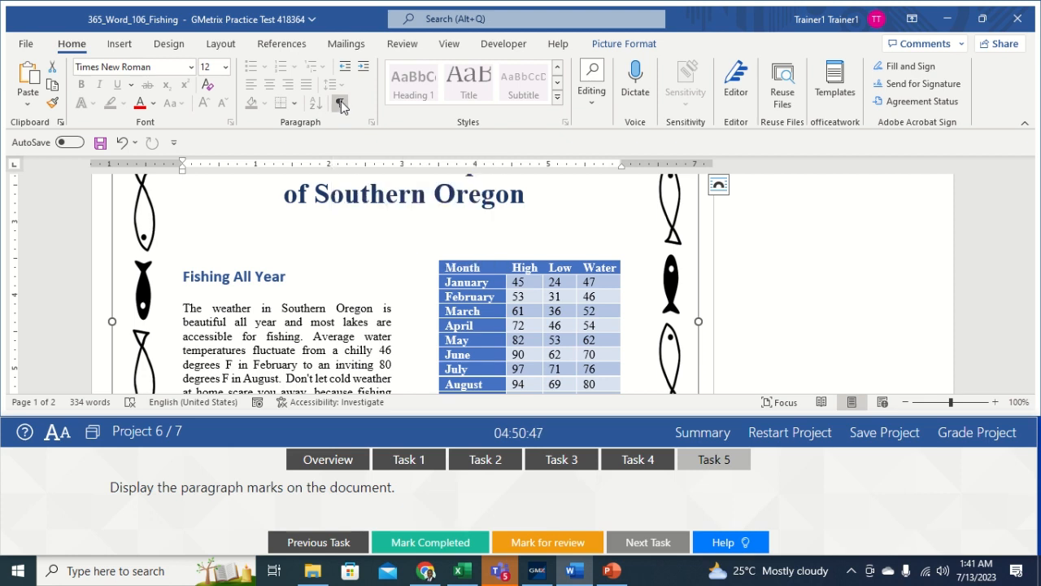
{"action": "left_click", "coordinate": [336, 302]}
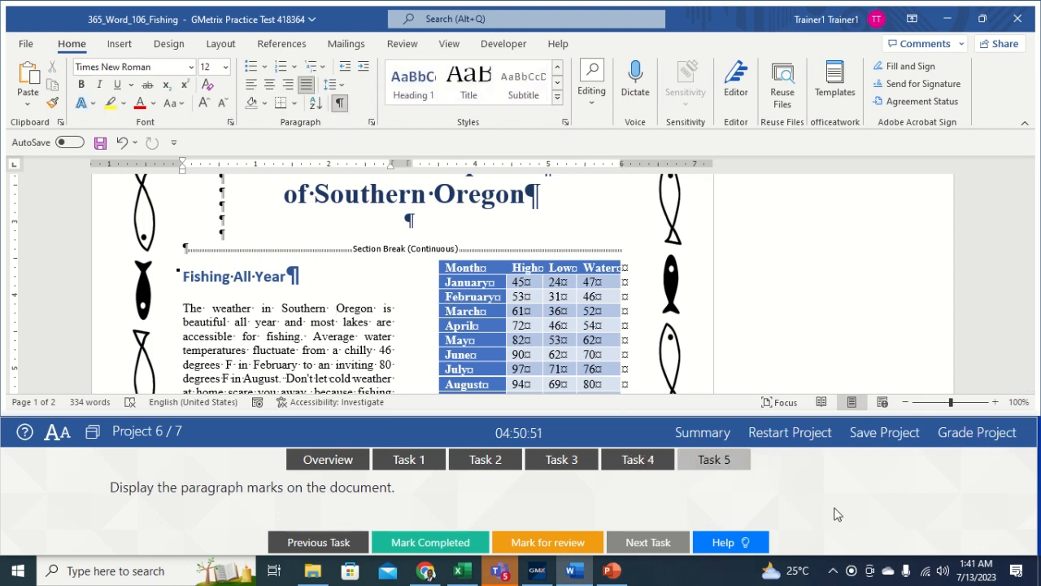
{"action": "left_click", "coordinate": [980, 432]}
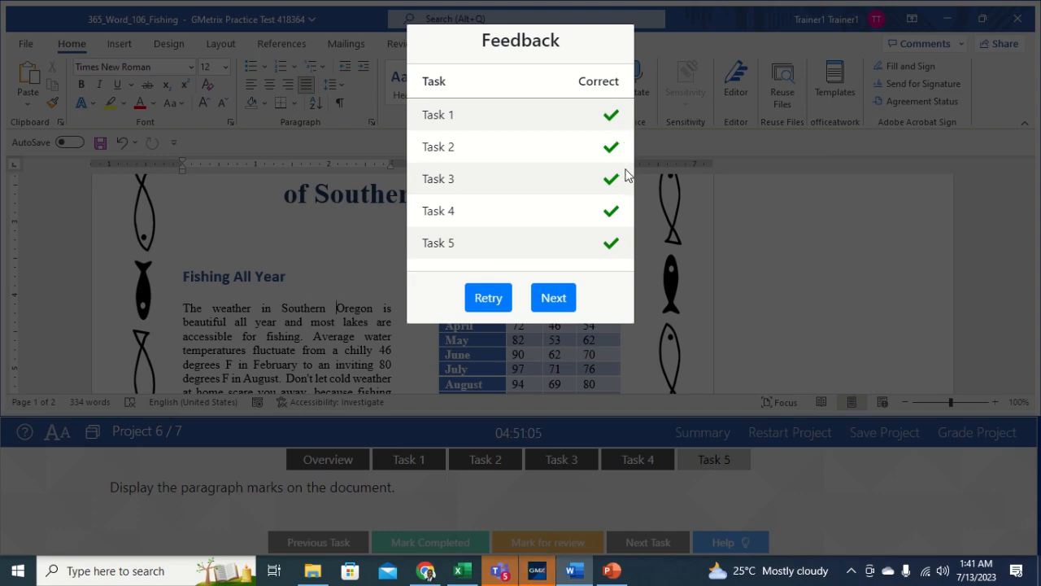
{"action": "left_click", "coordinate": [555, 298]}
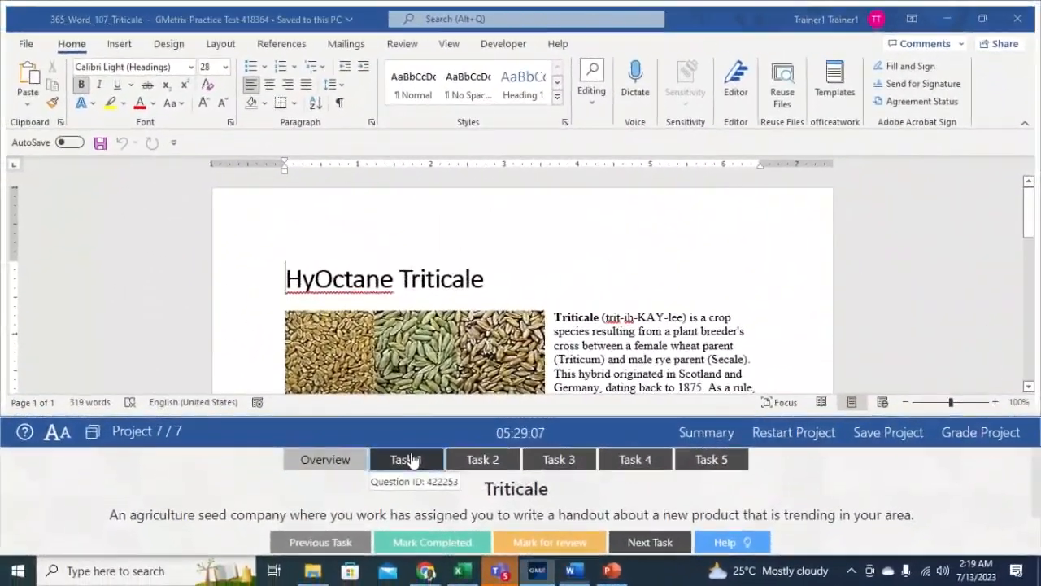
Step: Set the Triticale handout's Status property to Draft under File > Info
{"action": "left_click", "coordinate": [411, 460]}
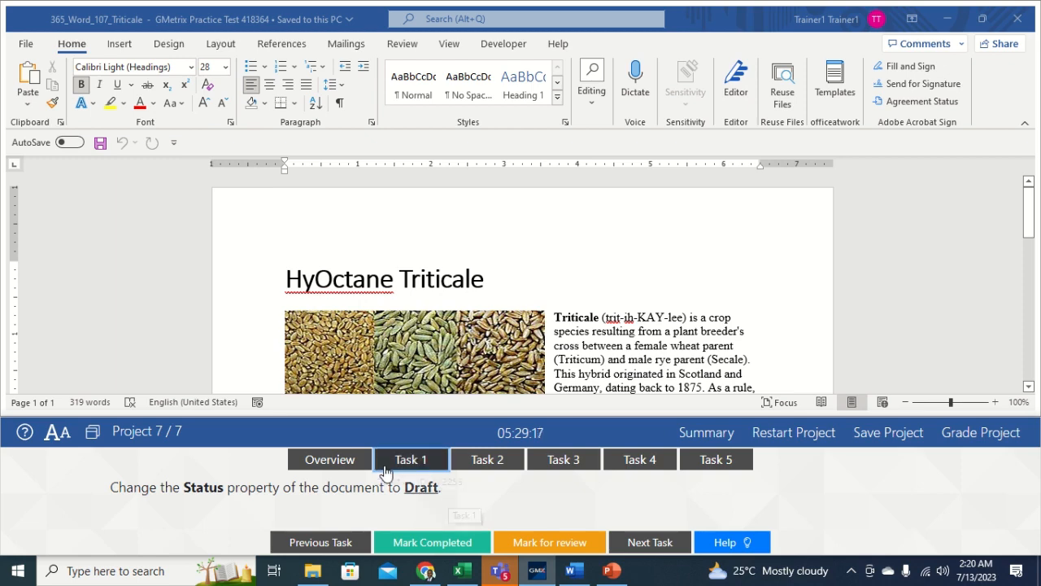
{"action": "left_click", "coordinate": [24, 50]}
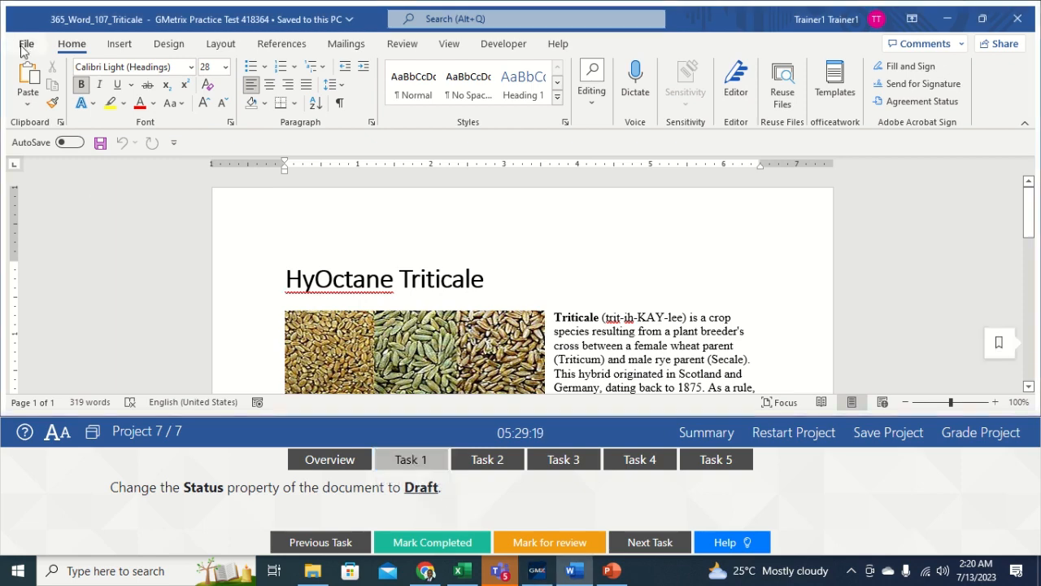
{"action": "left_click", "coordinate": [26, 47]}
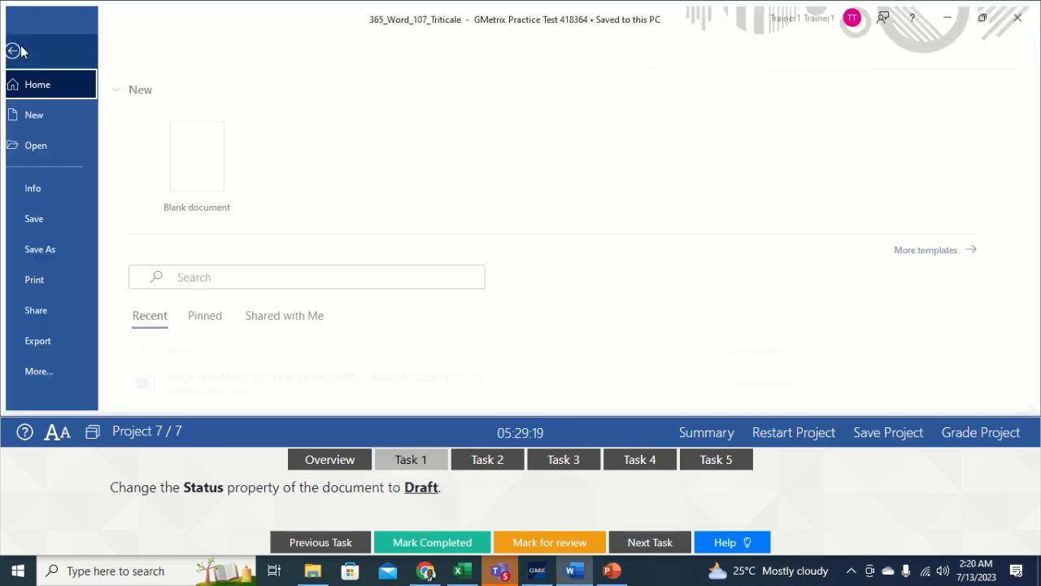
{"action": "left_click", "coordinate": [49, 189]}
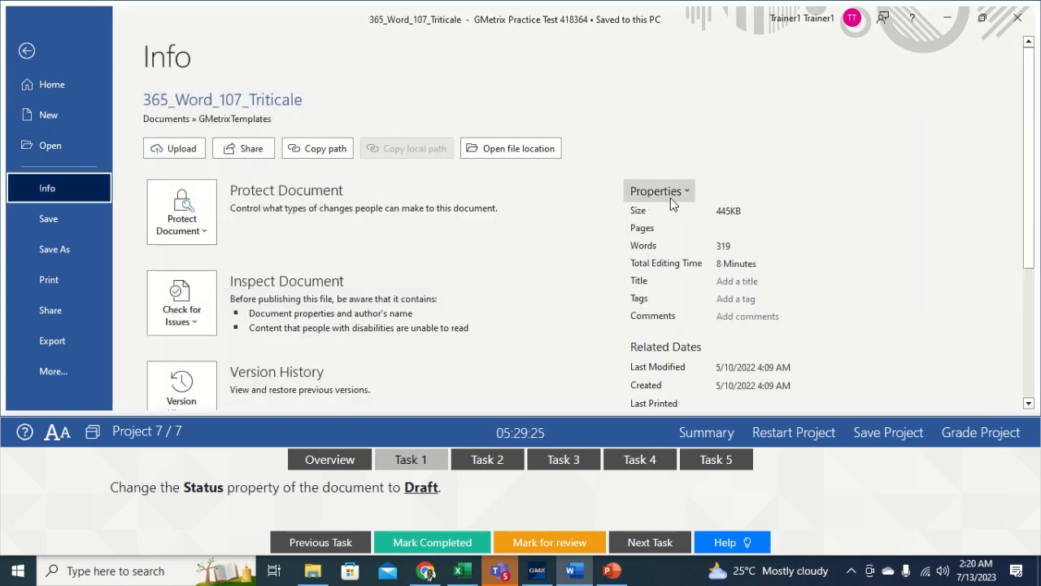
{"action": "left_click_drag", "start_coordinate": [1029, 251], "coordinate": [1029, 388]}
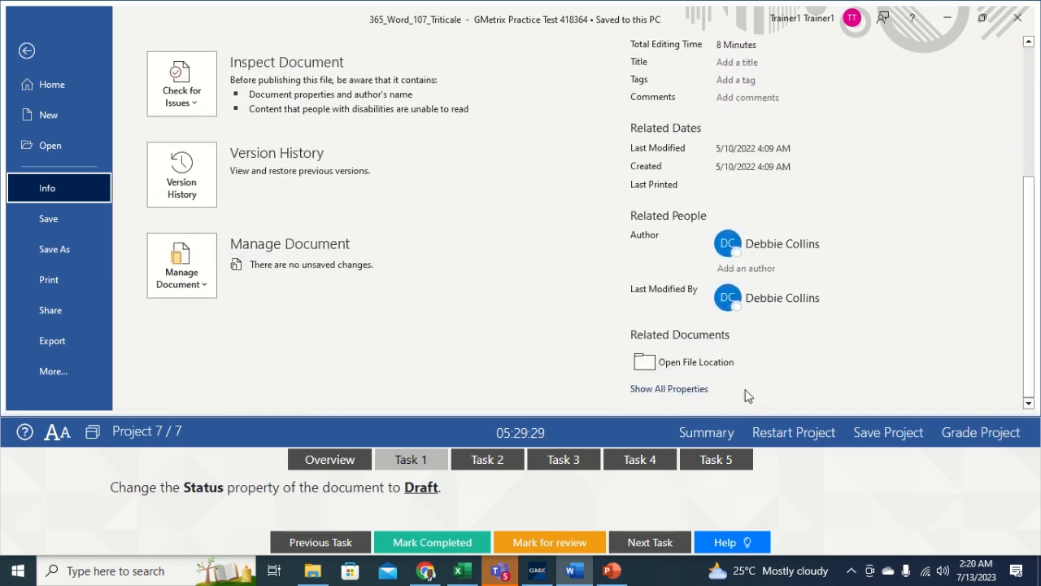
{"action": "left_click", "coordinate": [668, 388]}
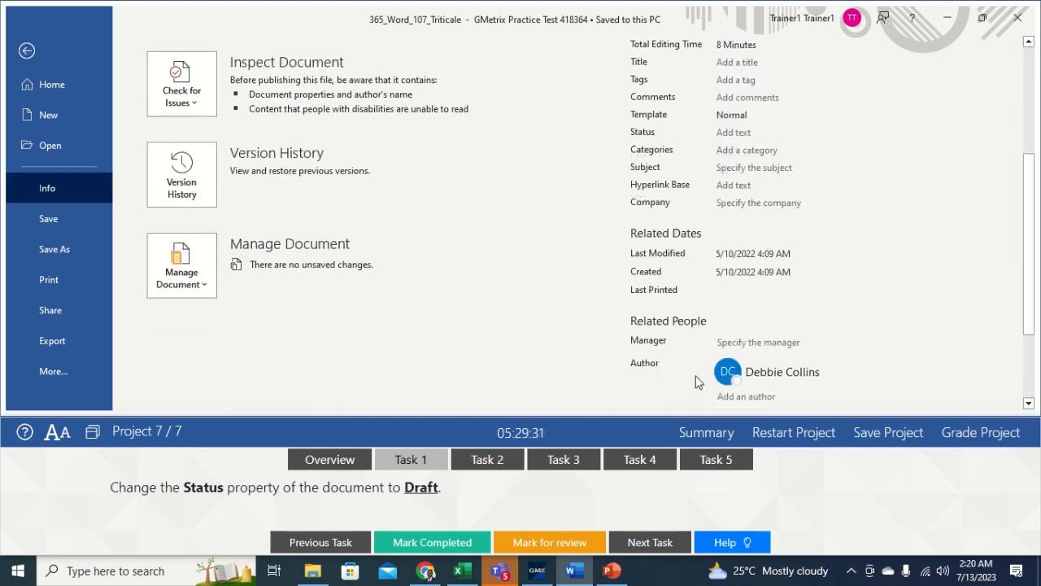
{"action": "left_click", "coordinate": [741, 132]}
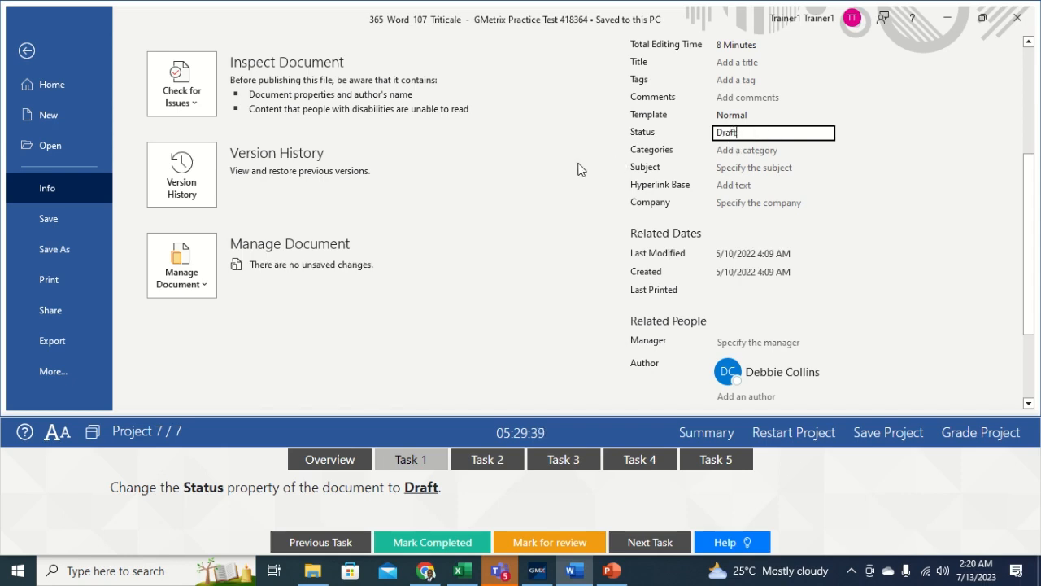
{"action": "key", "text": "Return"}
{"action": "left_click", "coordinate": [28, 51]}
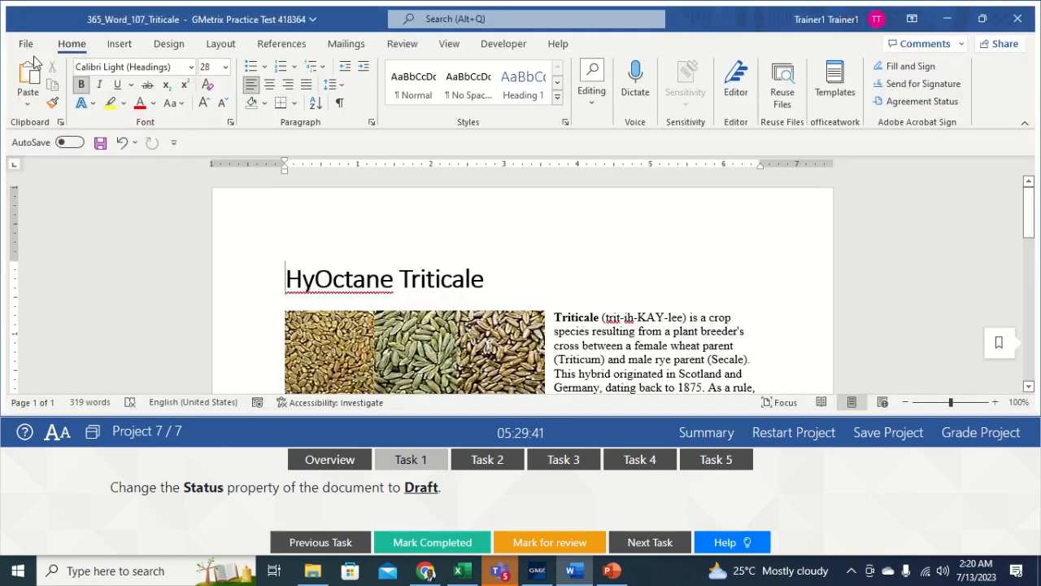
Step: Insert the ™ symbol right after HyOctane in the title
{"action": "left_click", "coordinate": [479, 461]}
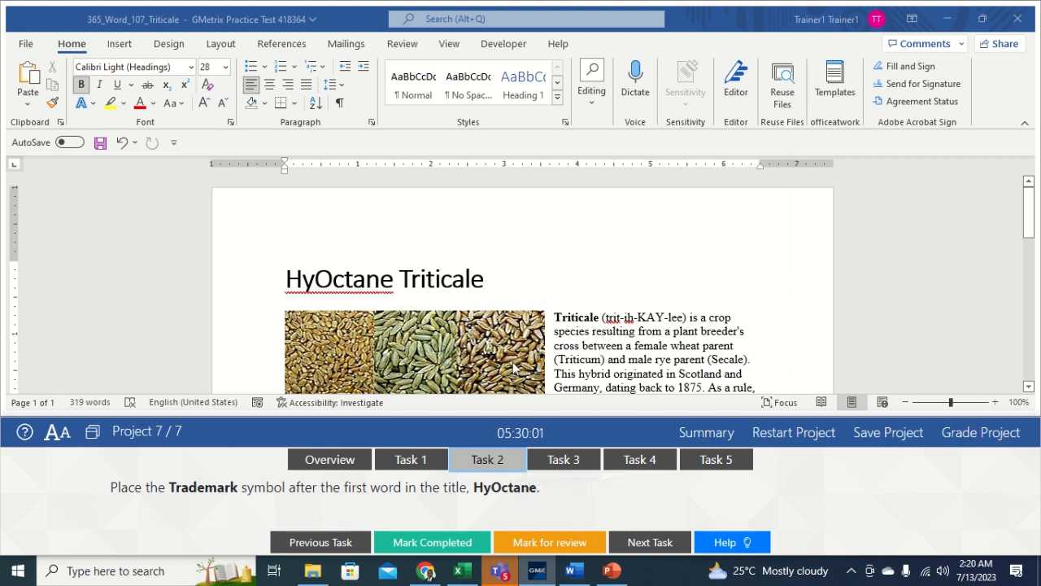
{"action": "double_click", "coordinate": [396, 278]}
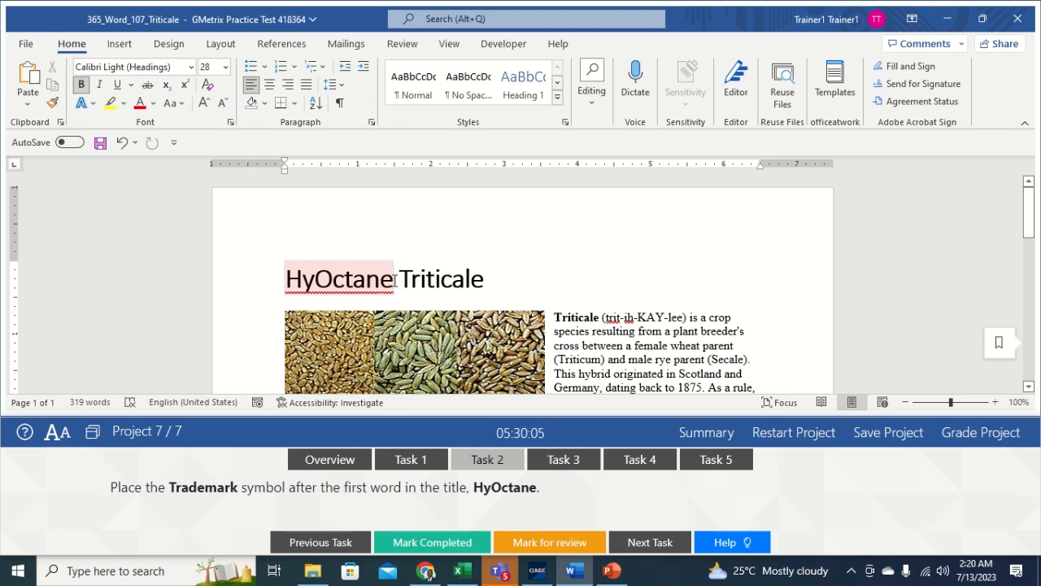
{"action": "left_click", "coordinate": [399, 291]}
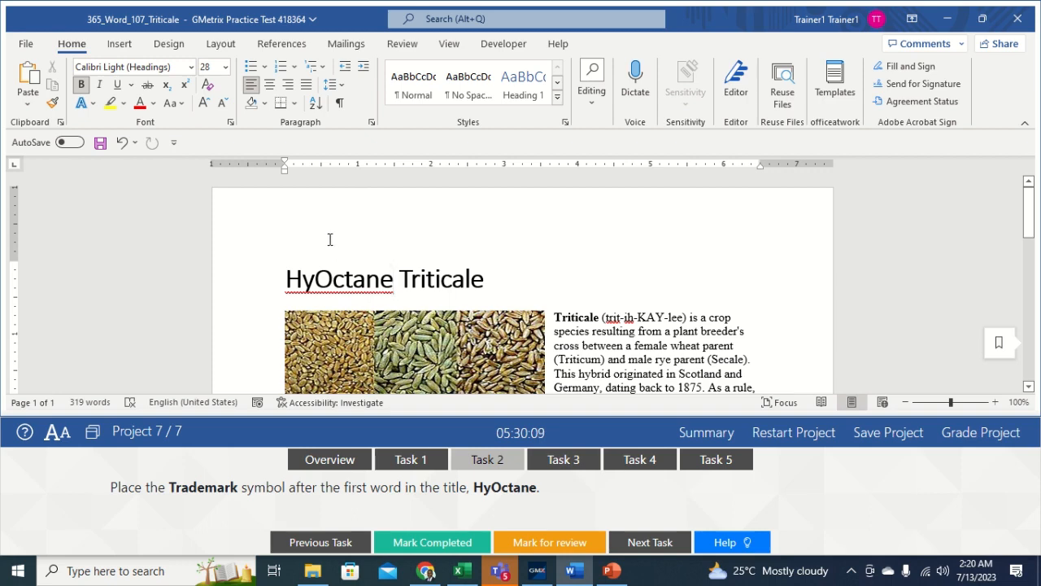
{"action": "left_click", "coordinate": [120, 44]}
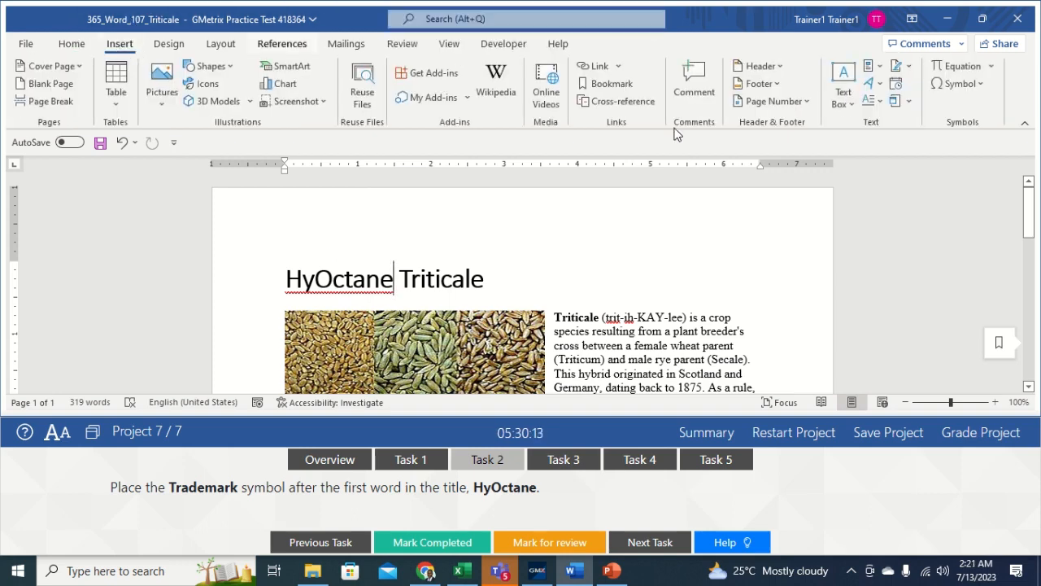
{"action": "left_click", "coordinate": [980, 84]}
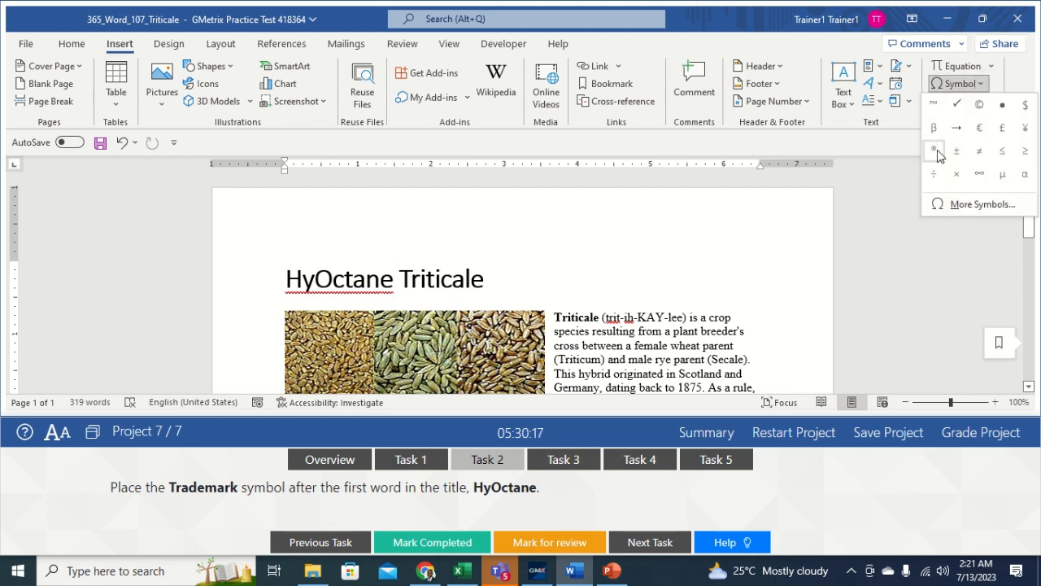
{"action": "left_click", "coordinate": [933, 104]}
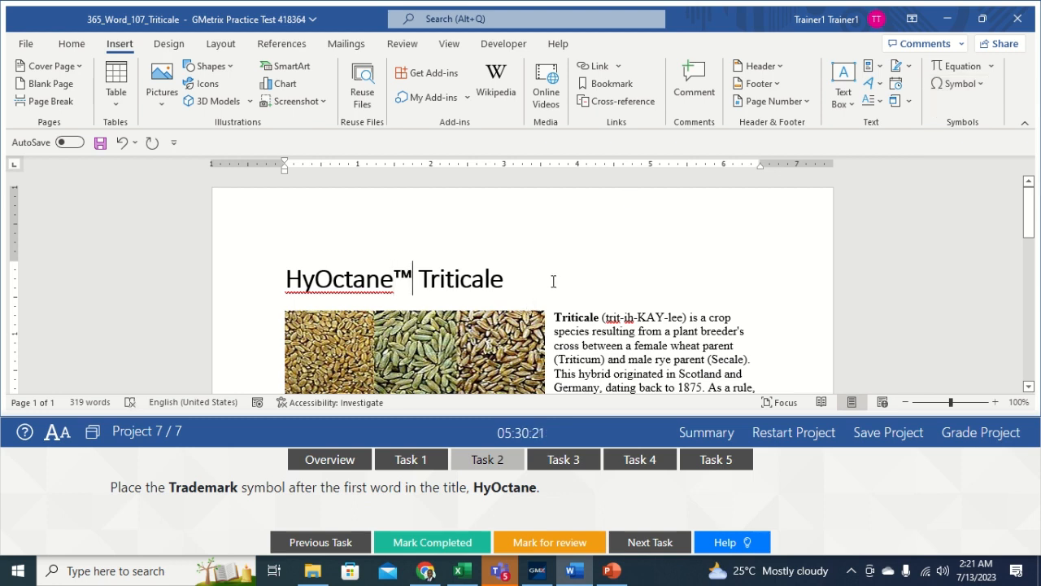
{"action": "left_click", "coordinate": [561, 461]}
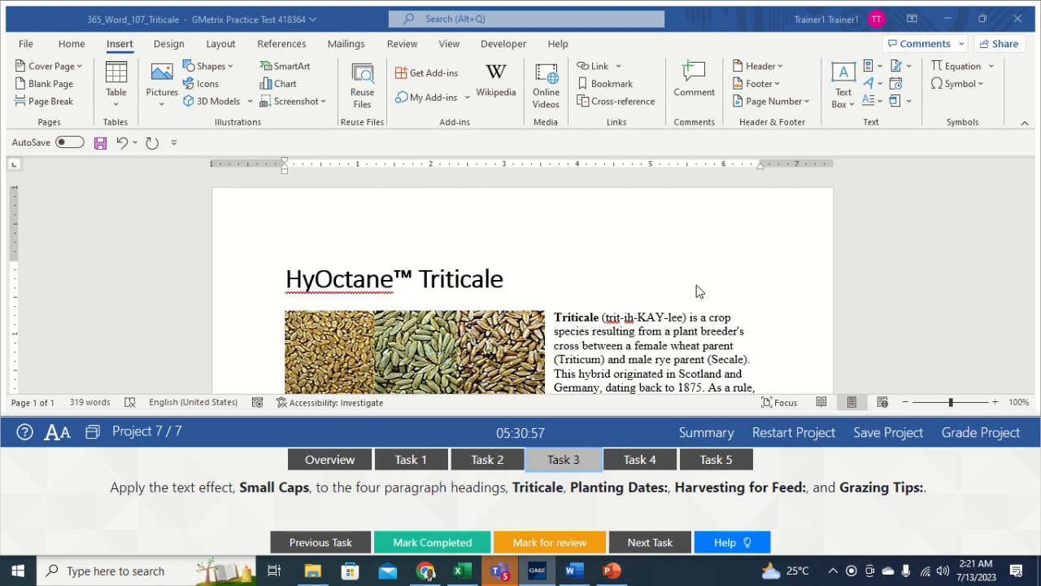
Step: Multi-select the Planting Dates:, Harvesting for Feed: and Grazing Tips: headings
{"action": "left_click", "coordinate": [598, 318]}
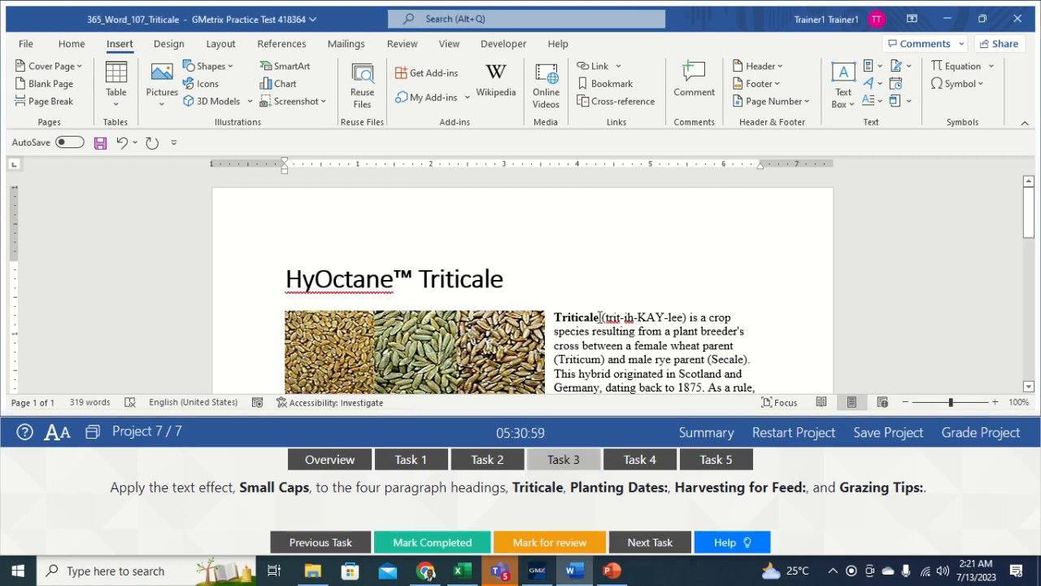
{"action": "left_click_drag", "start_coordinate": [600, 317], "coordinate": [552, 316]}
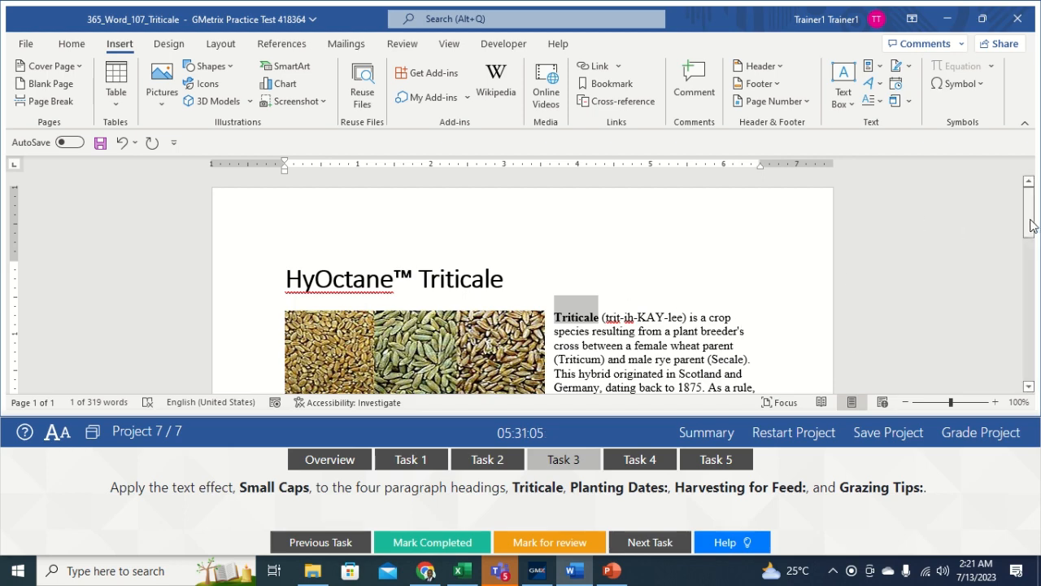
{"action": "left_click_drag", "start_coordinate": [1035, 226], "coordinate": [1036, 253]}
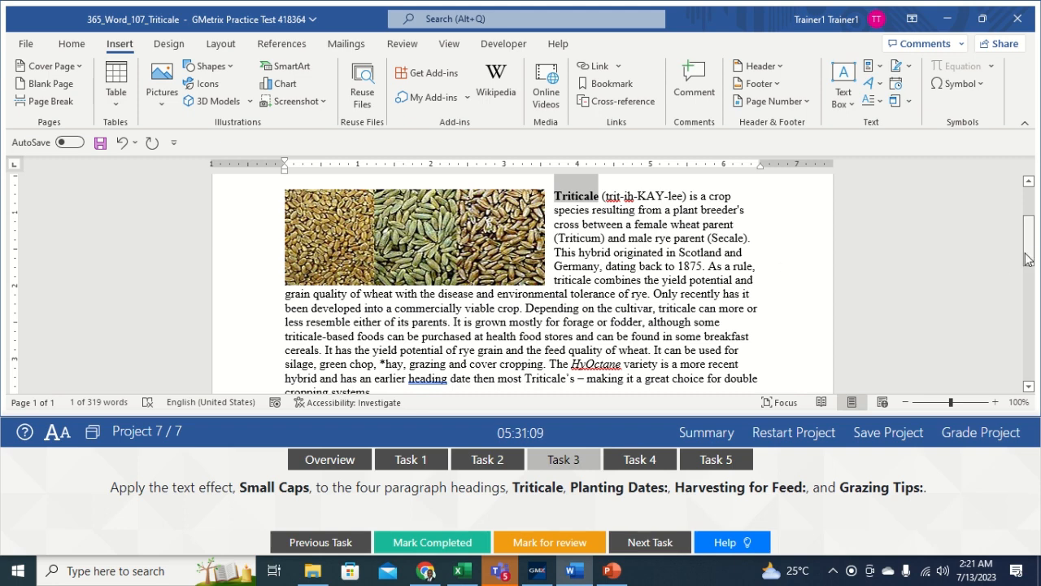
{"action": "left_click_drag", "start_coordinate": [1029, 258], "coordinate": [1029, 286]}
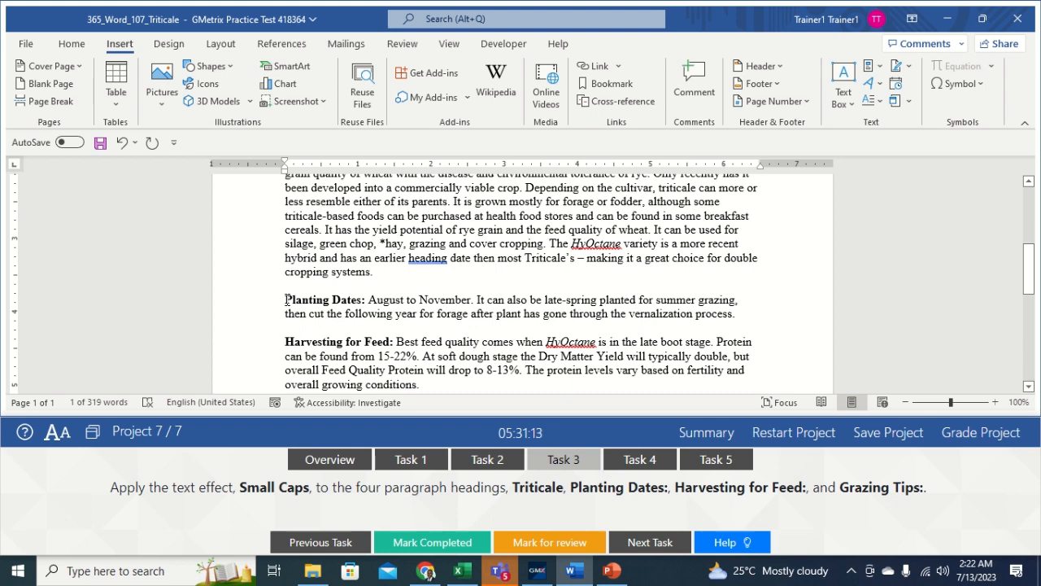
{"action": "left_click_drag", "start_coordinate": [286, 299], "coordinate": [364, 300]}
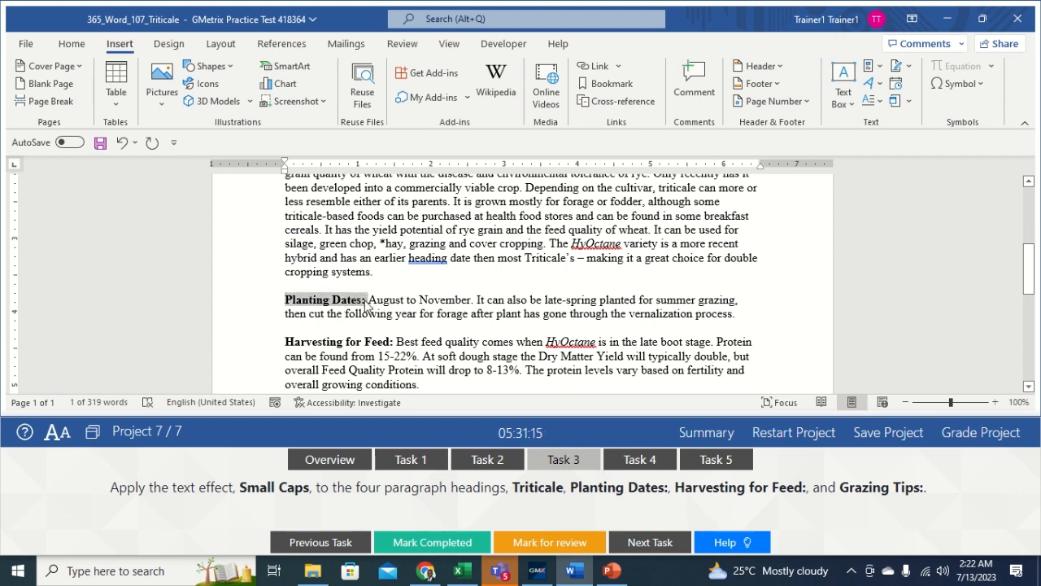
{"action": "left_click_drag", "start_coordinate": [286, 341], "coordinate": [393, 342]}
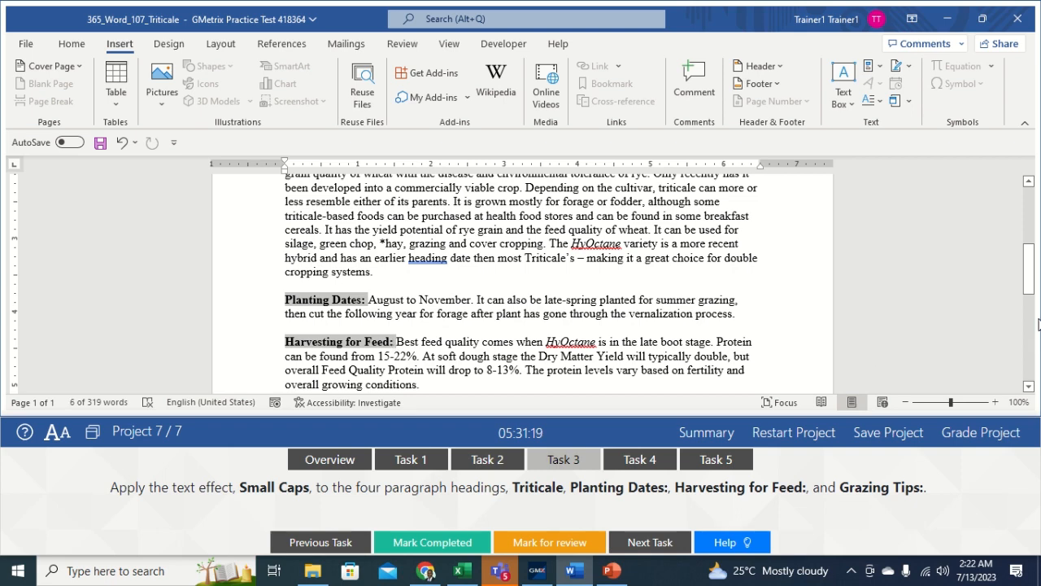
{"action": "scroll", "coordinate": [1033, 324], "scroll_direction": "down", "scroll_amount": 4}
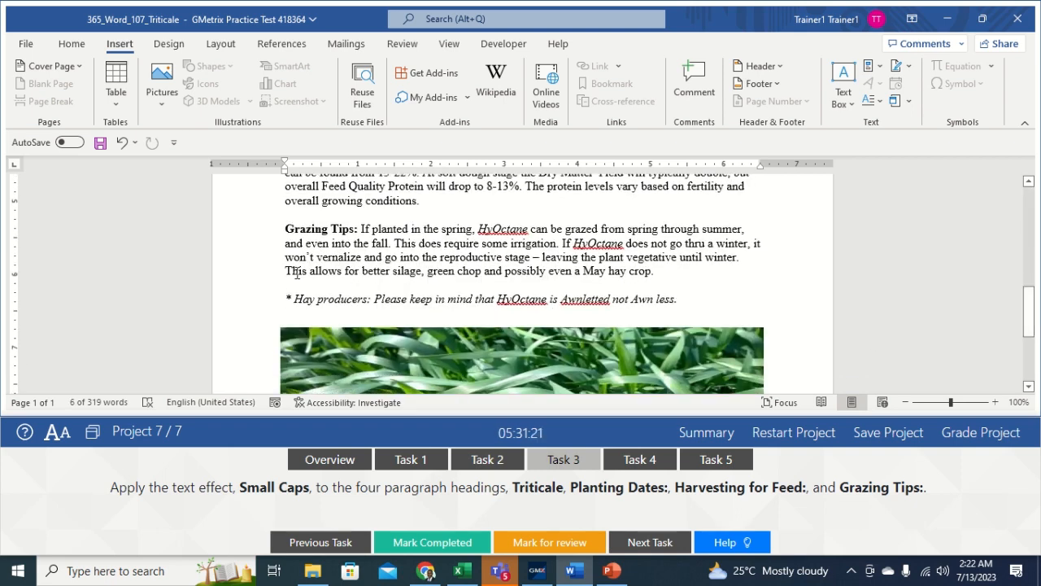
{"action": "left_click_drag", "start_coordinate": [287, 228], "coordinate": [356, 229]}
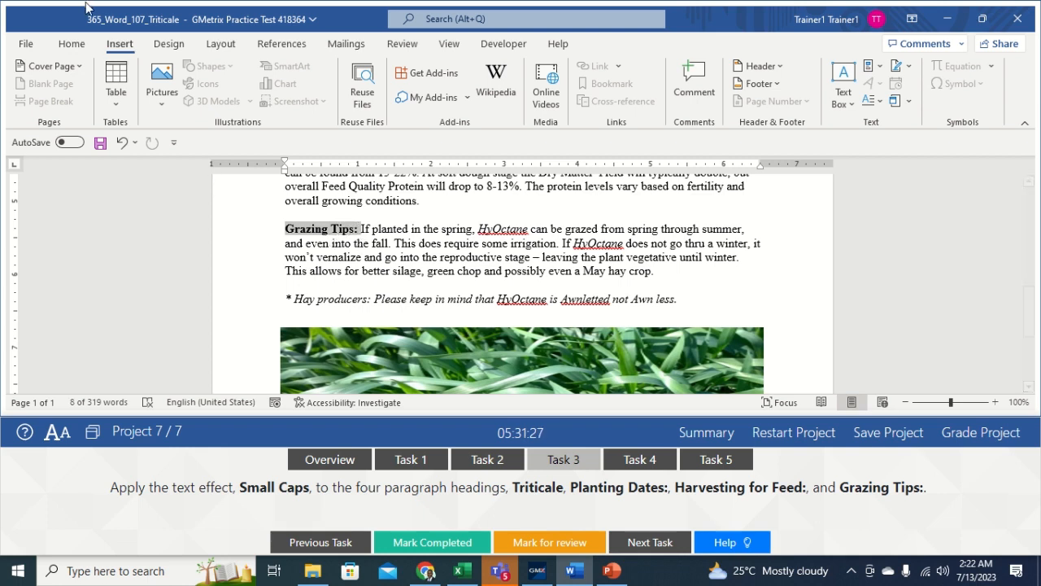
{"action": "left_click", "coordinate": [72, 46]}
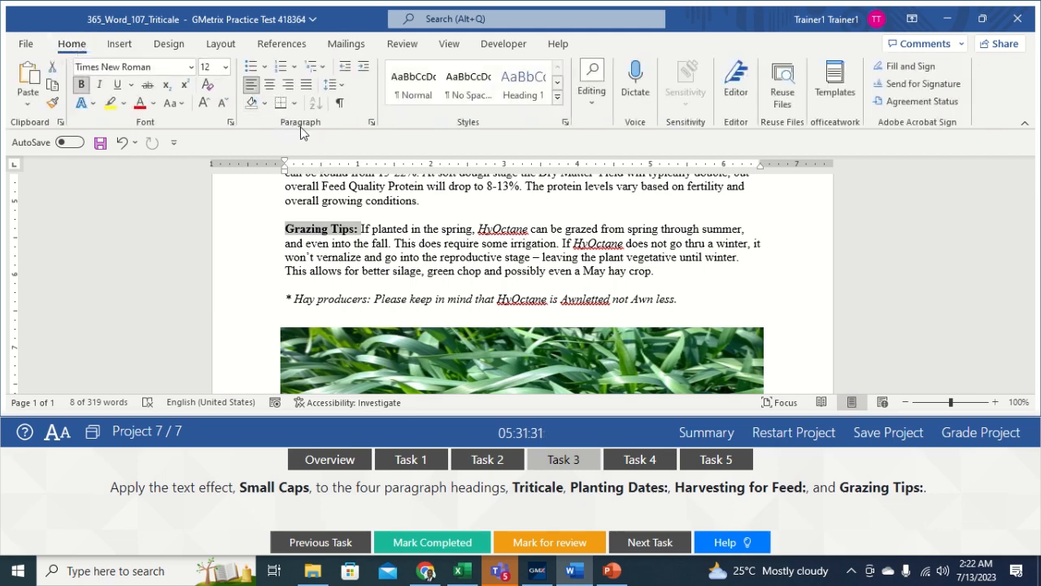
Step: Apply Small caps to the selected headings through the Font dialog
{"action": "left_click", "coordinate": [231, 128]}
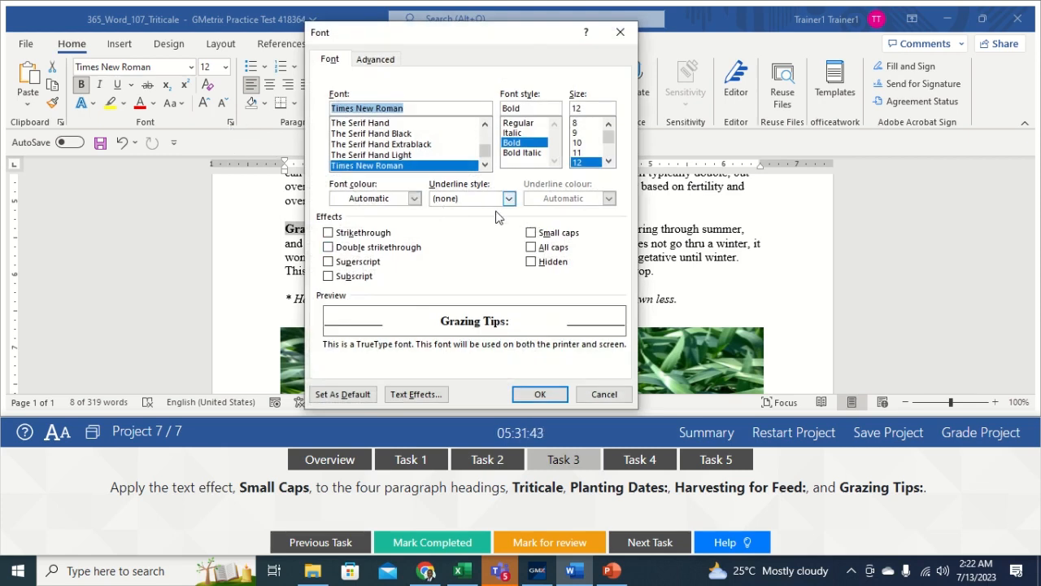
{"action": "left_click", "coordinate": [536, 233]}
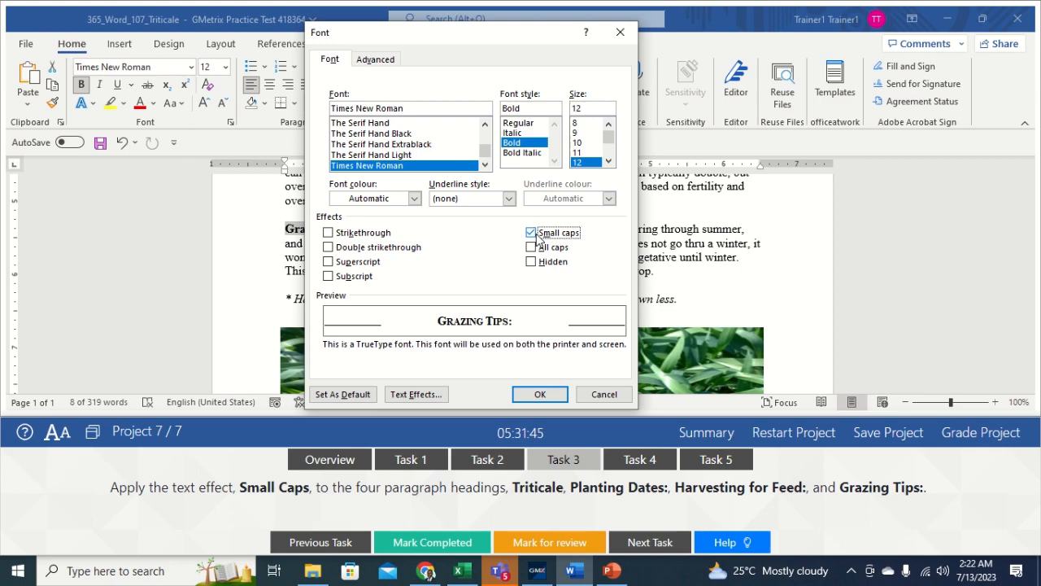
{"action": "left_click", "coordinate": [523, 396]}
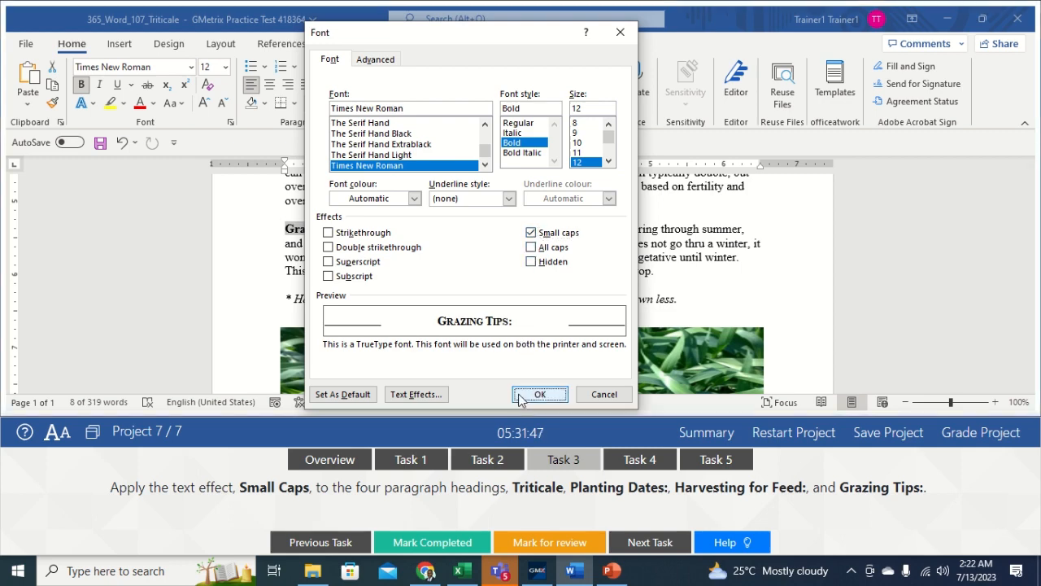
{"action": "left_click", "coordinate": [685, 273]}
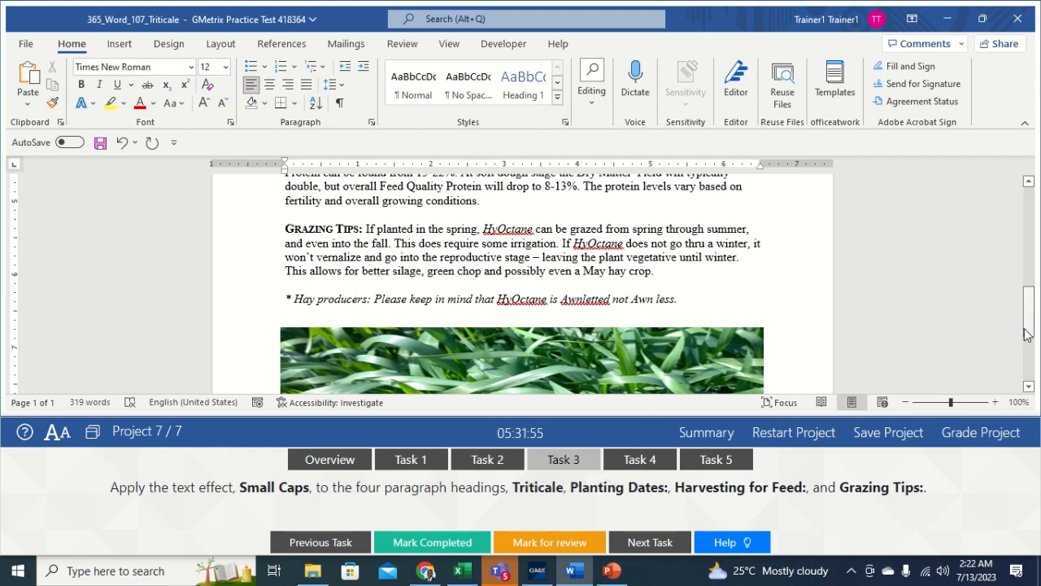
{"action": "left_click_drag", "start_coordinate": [1028, 326], "coordinate": [1009, 260]}
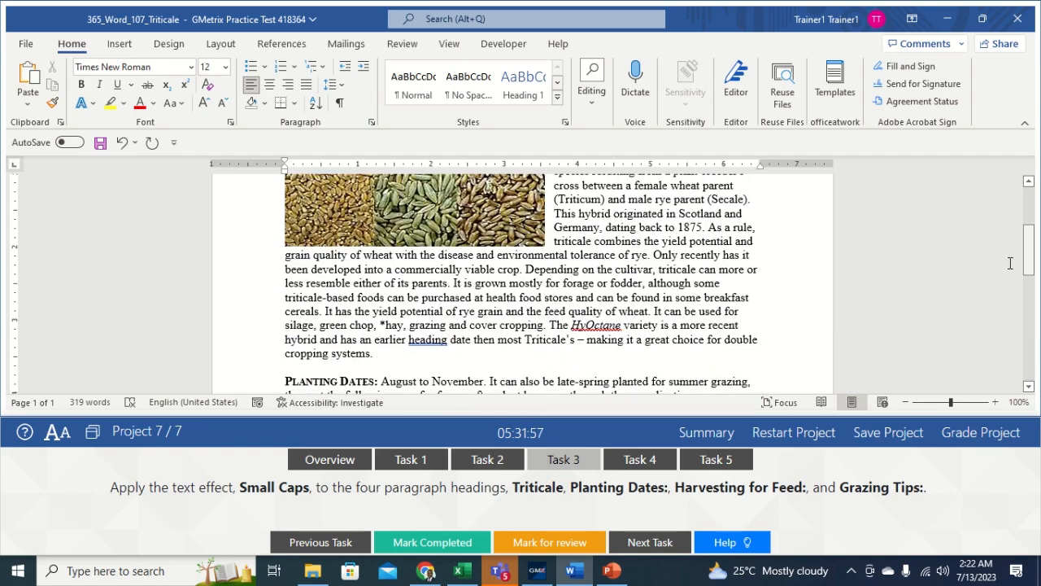
{"action": "left_click", "coordinate": [645, 462]}
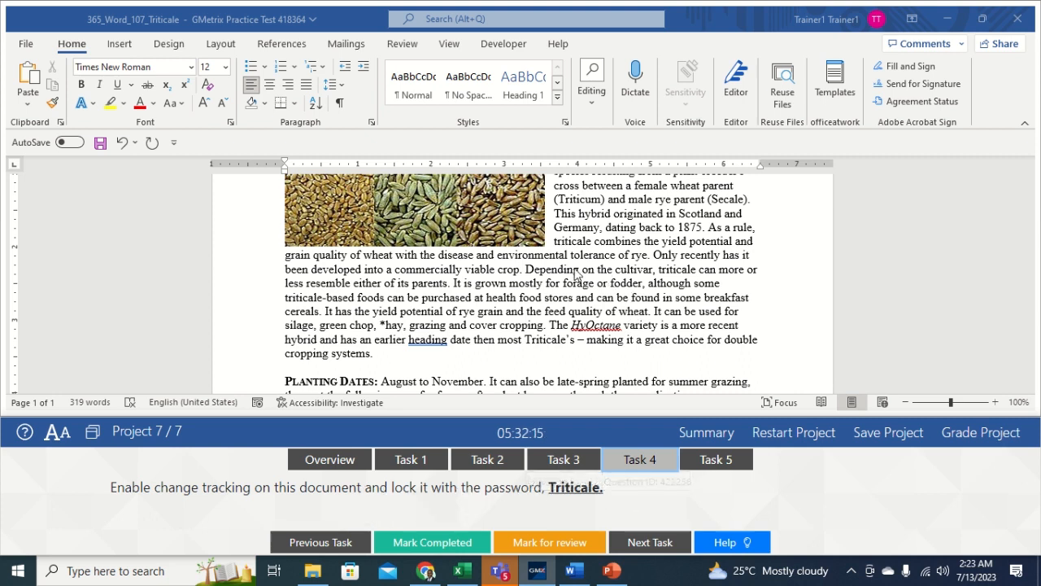
Step: Lock Track Changes with the task's password, entering it twice
{"action": "left_click", "coordinate": [401, 45]}
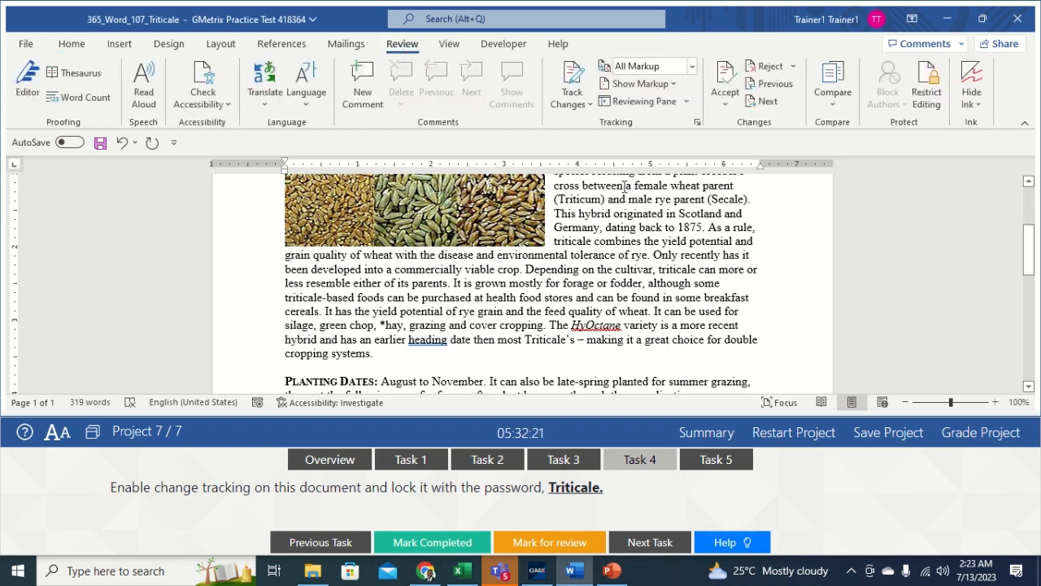
{"action": "left_click", "coordinate": [588, 107]}
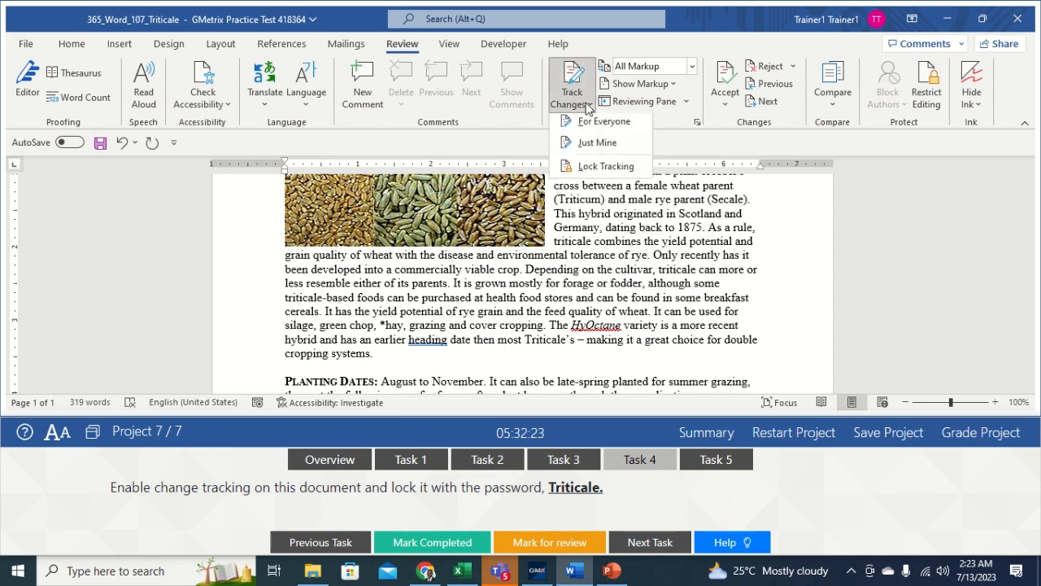
{"action": "left_click", "coordinate": [603, 173]}
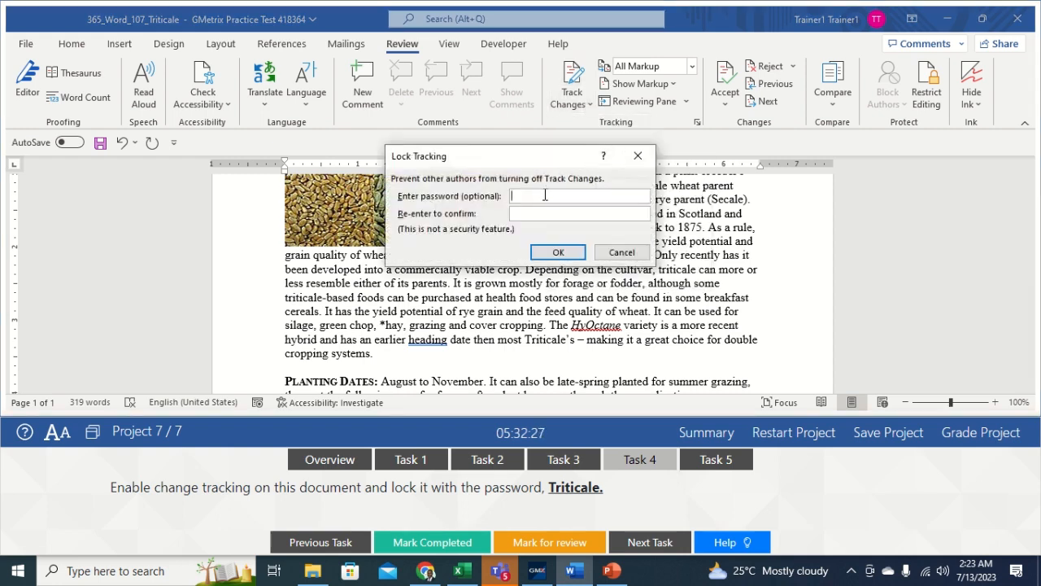
{"action": "type", "text": "Tritic"}
{"action": "left_click", "coordinate": [537, 213]}
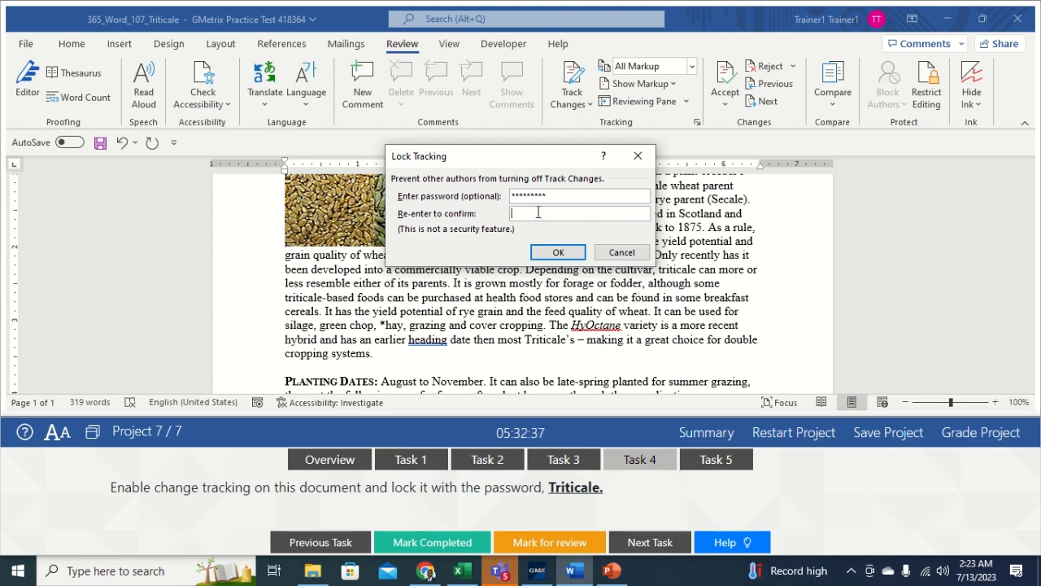
{"action": "type", "text": "Triti"}
{"action": "left_click", "coordinate": [568, 251]}
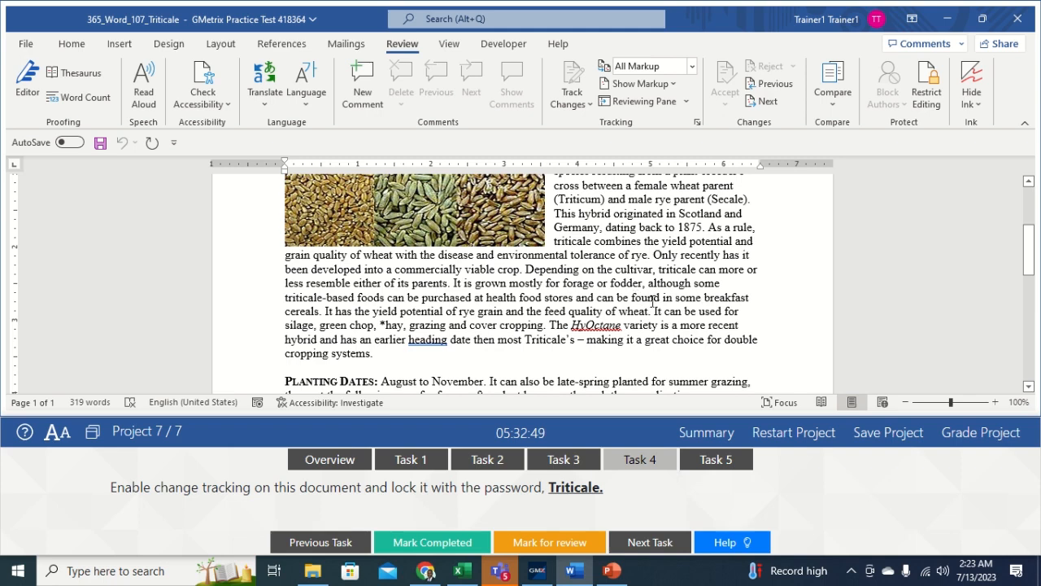
{"action": "left_click", "coordinate": [706, 460]}
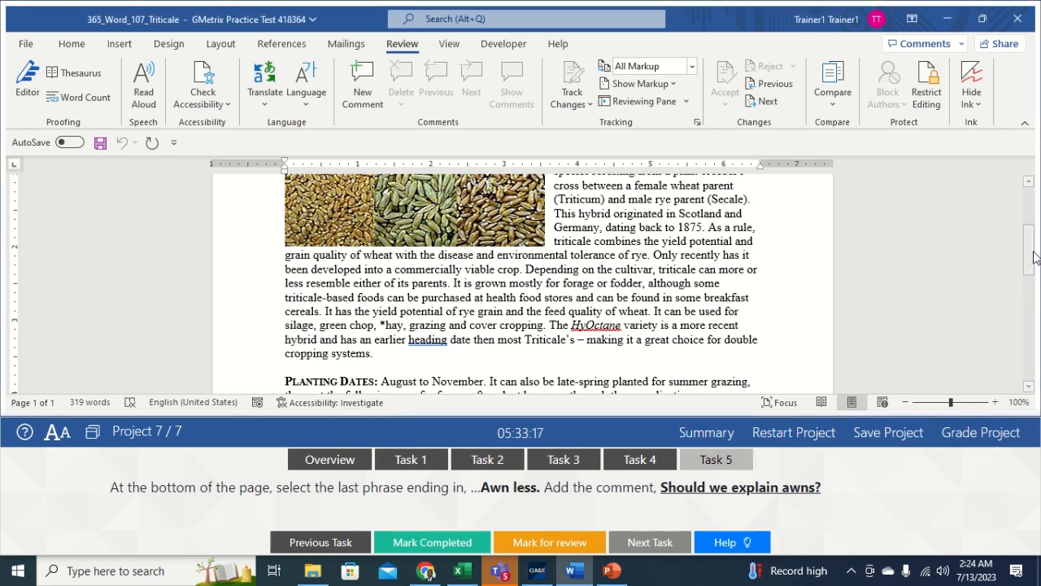
Step: Attach the comment 'Should we explain awns?' to the italic Hay producers line ending 'Awn less', then grade the project
{"action": "left_click_drag", "start_coordinate": [1032, 259], "coordinate": [1029, 323]}
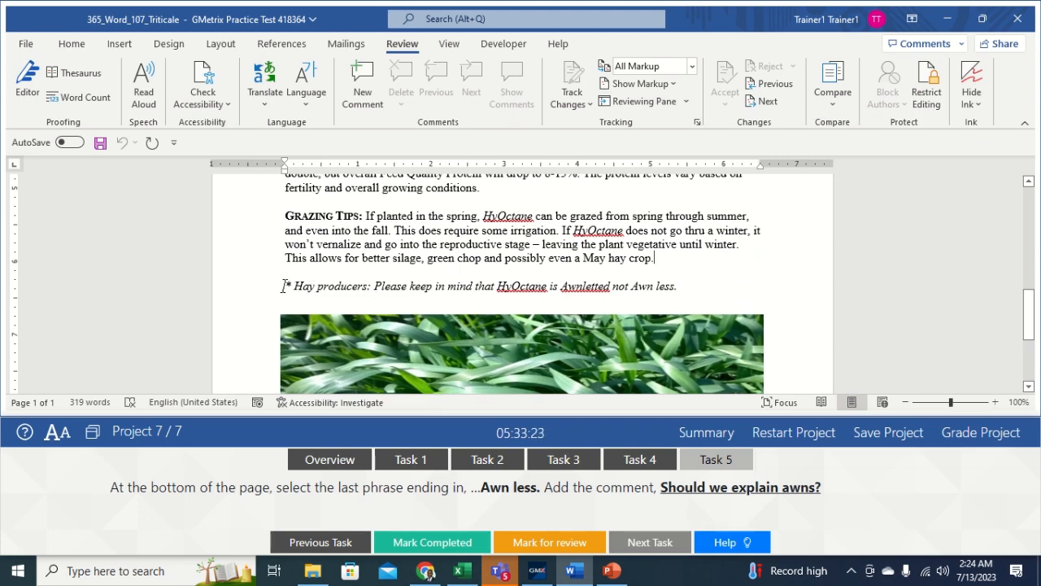
{"action": "left_click_drag", "start_coordinate": [294, 286], "coordinate": [684, 290]}
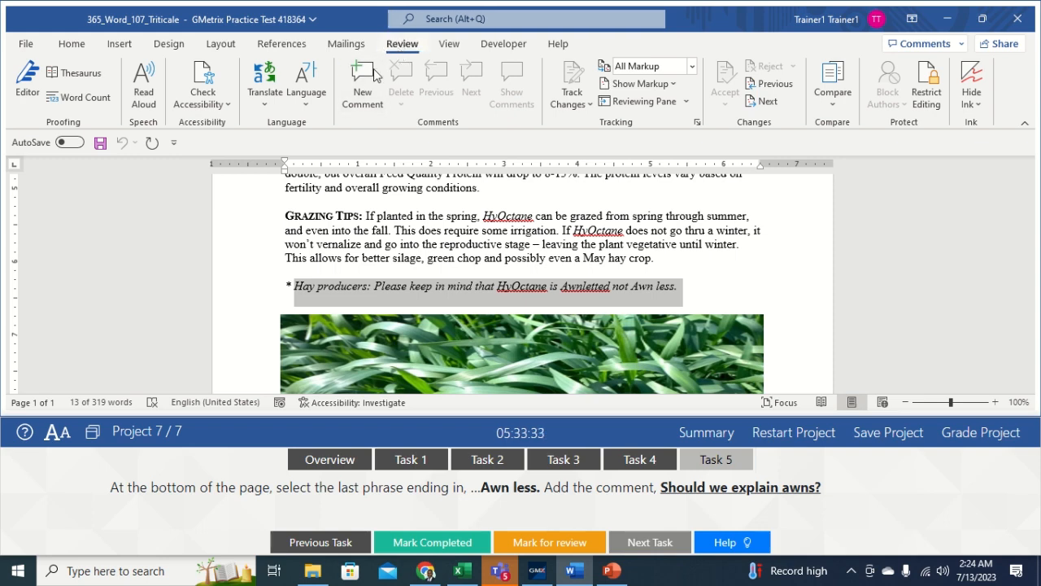
{"action": "left_click", "coordinate": [351, 98]}
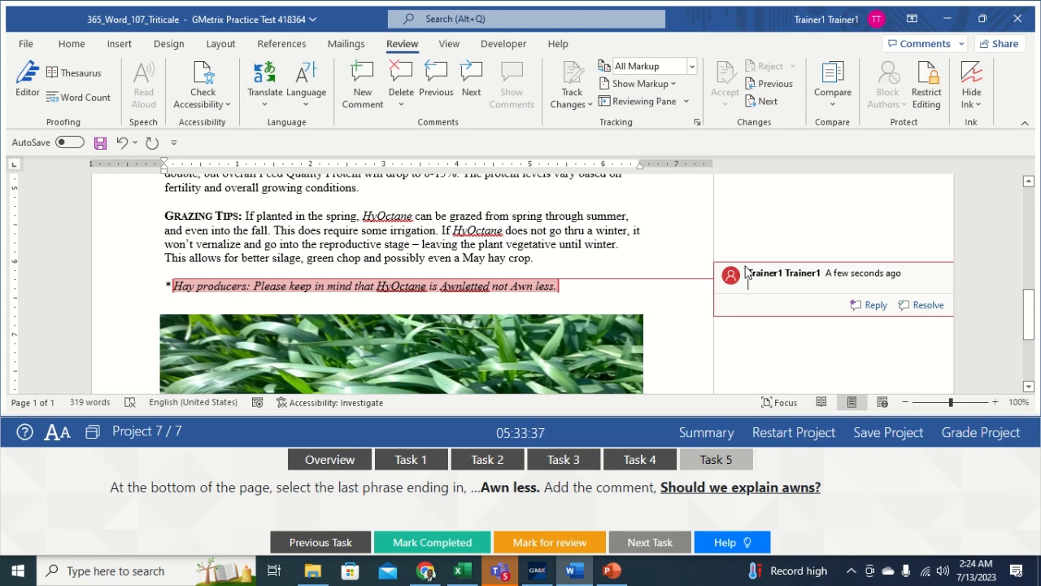
{"action": "type", "text": "Shou"}
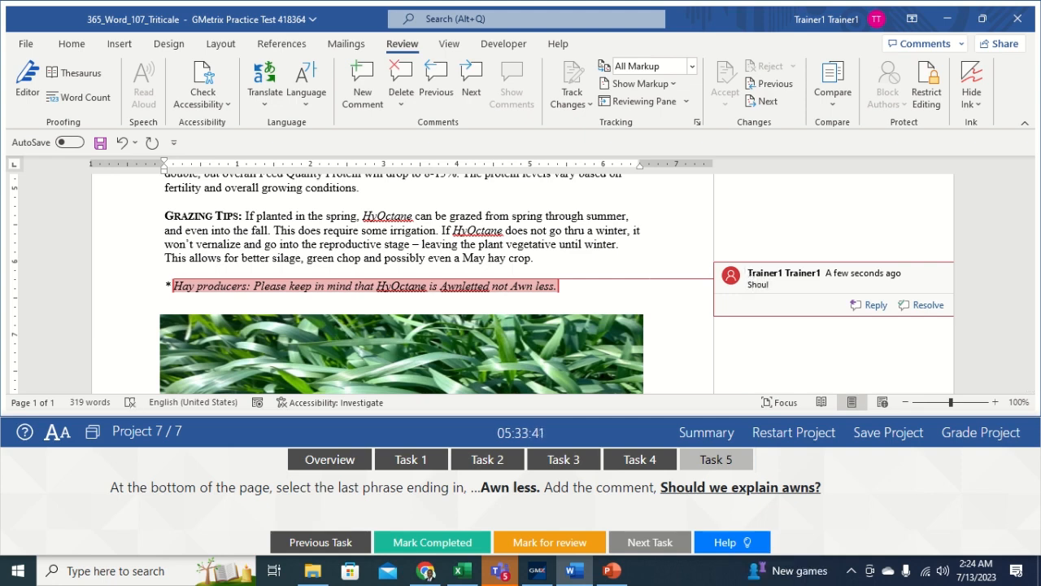
{"action": "type", "text": "ld we expla"}
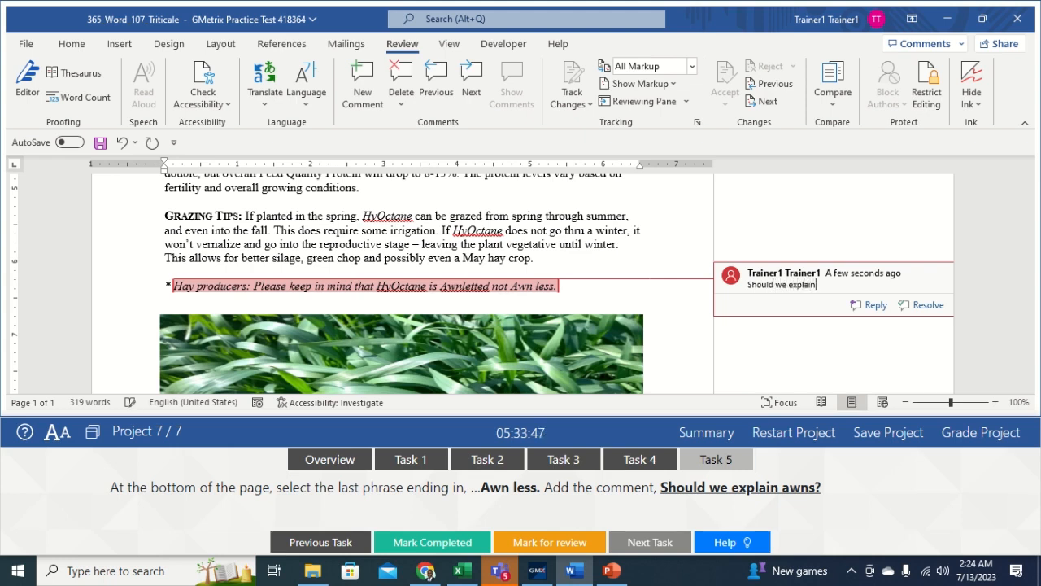
{"action": "type", "text": "in awns?"}
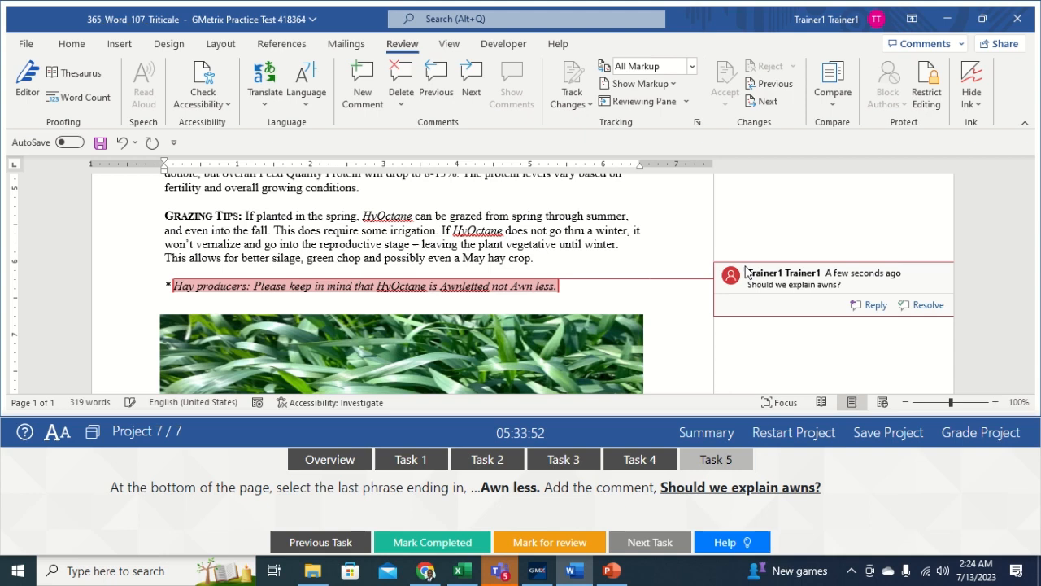
{"action": "left_click", "coordinate": [683, 229]}
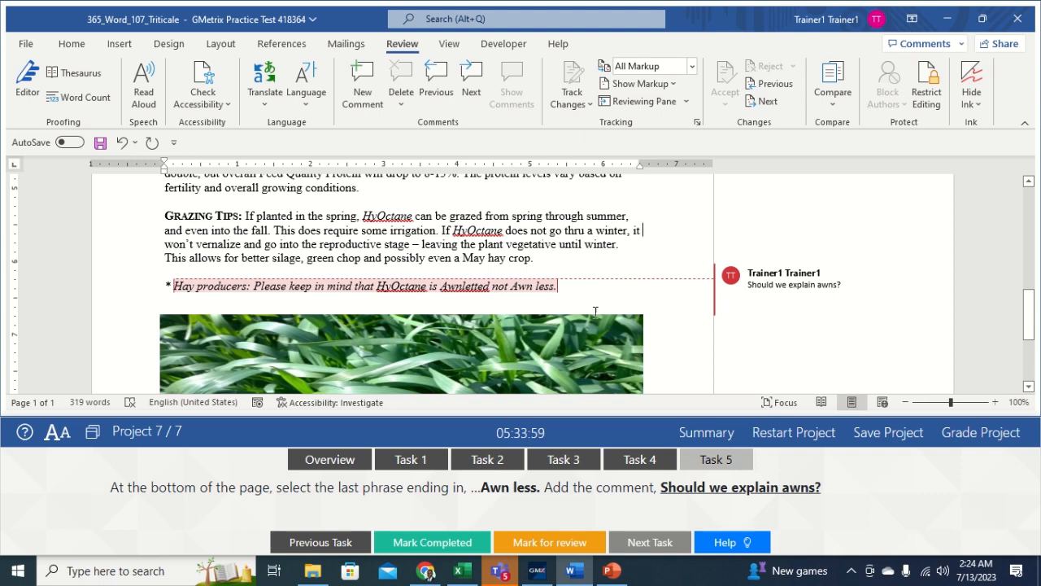
{"action": "left_click", "coordinate": [970, 437]}
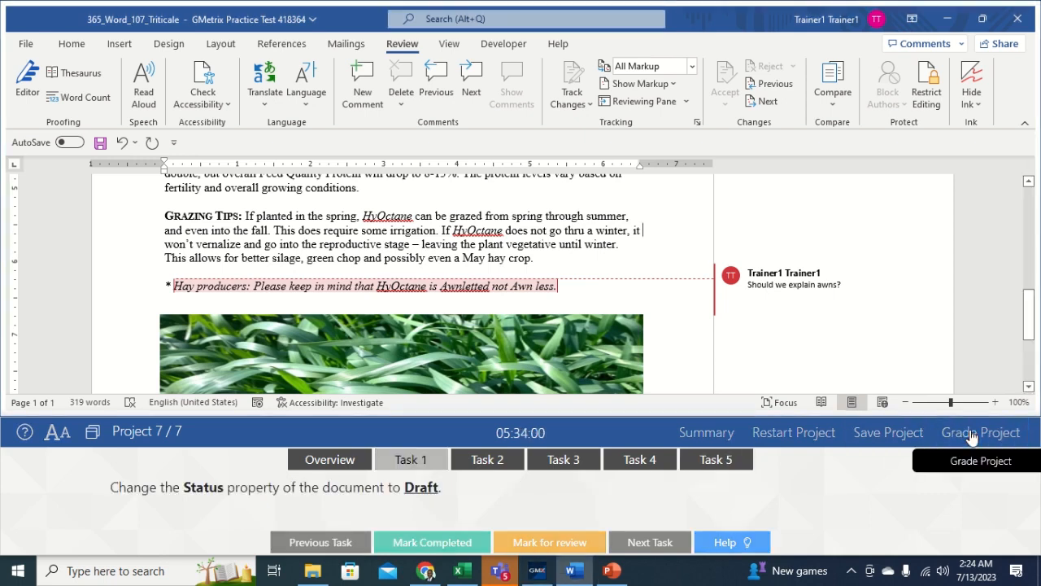